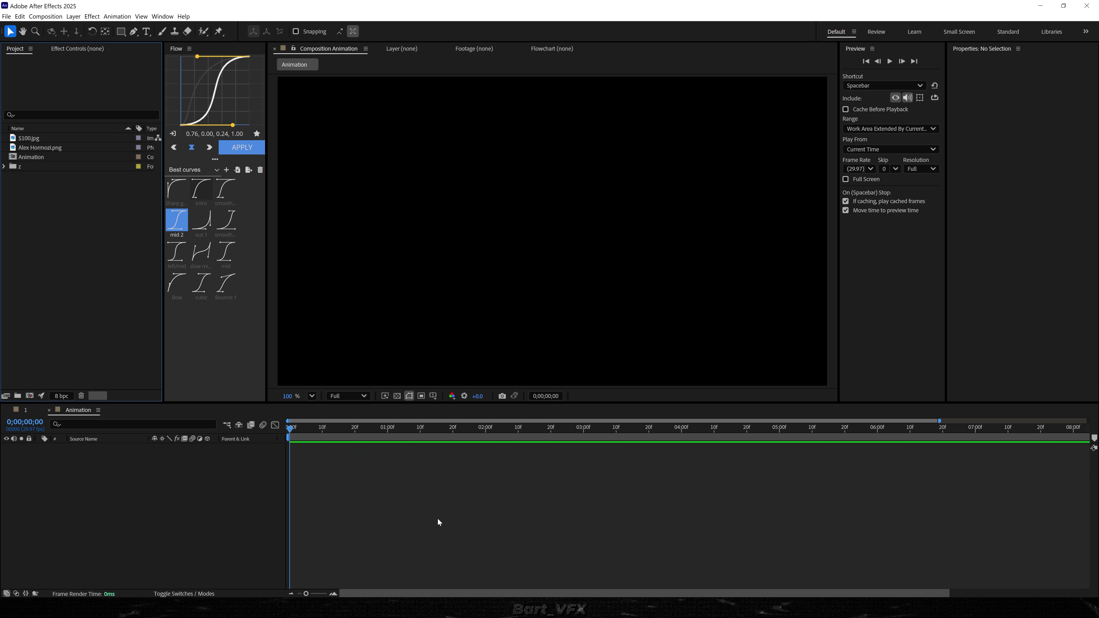
Check the Animation composition's size, frame rate and duration settings.
left_click(438, 523)
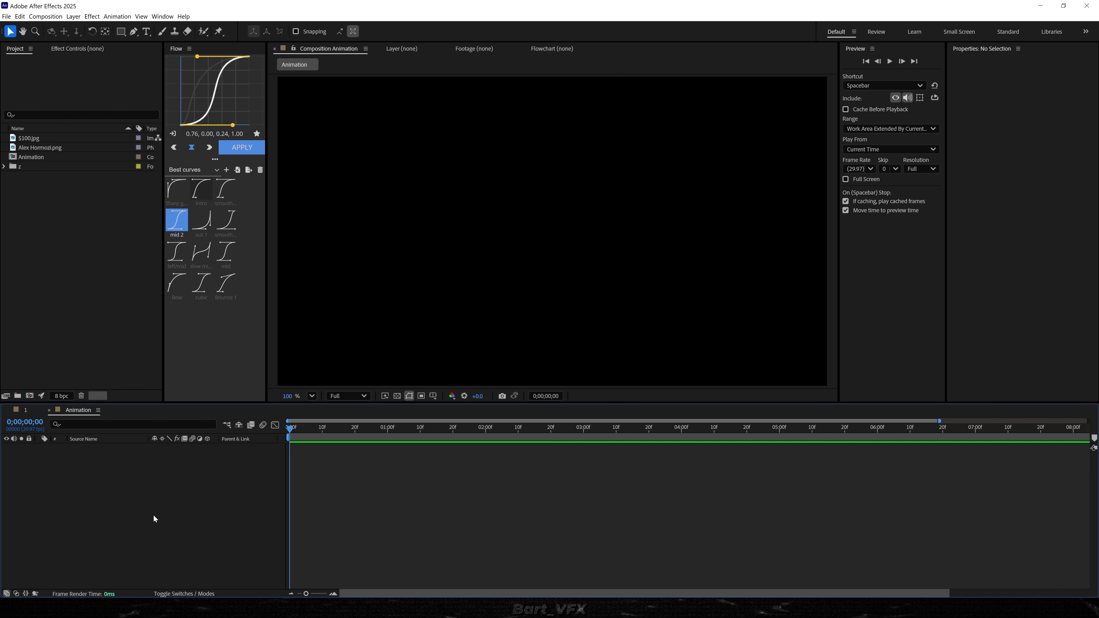
key("ctrl+k")
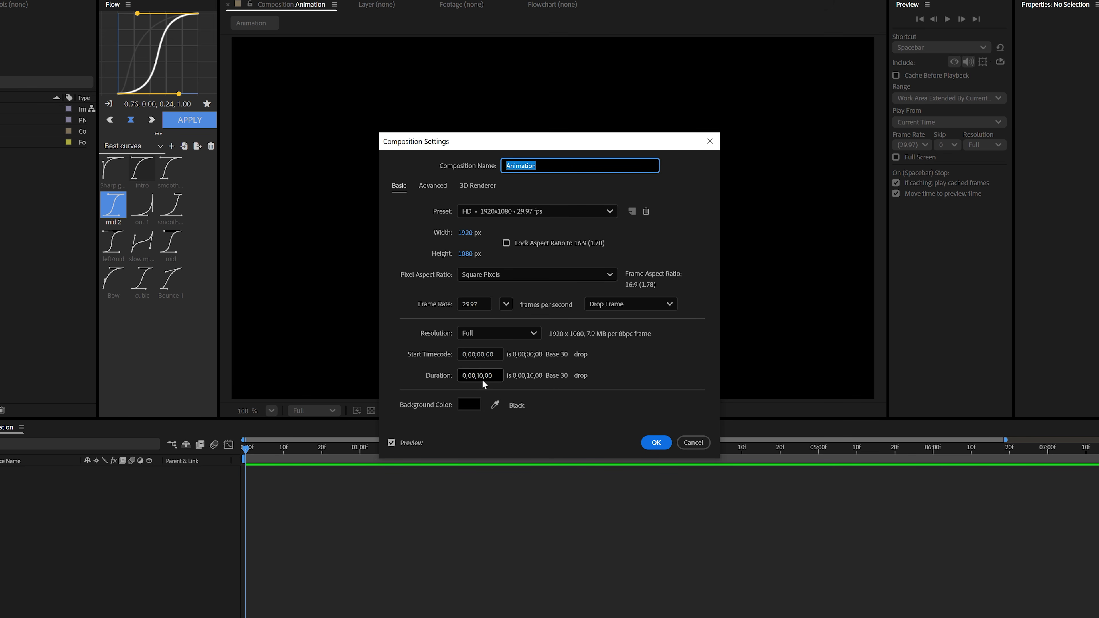
left_click(657, 443)
Add Alex Hormozi.png to the Animation composition and scale it down to 25.9% so the full figure fits the frame.
left_click_drag(44, 148, 115, 476)
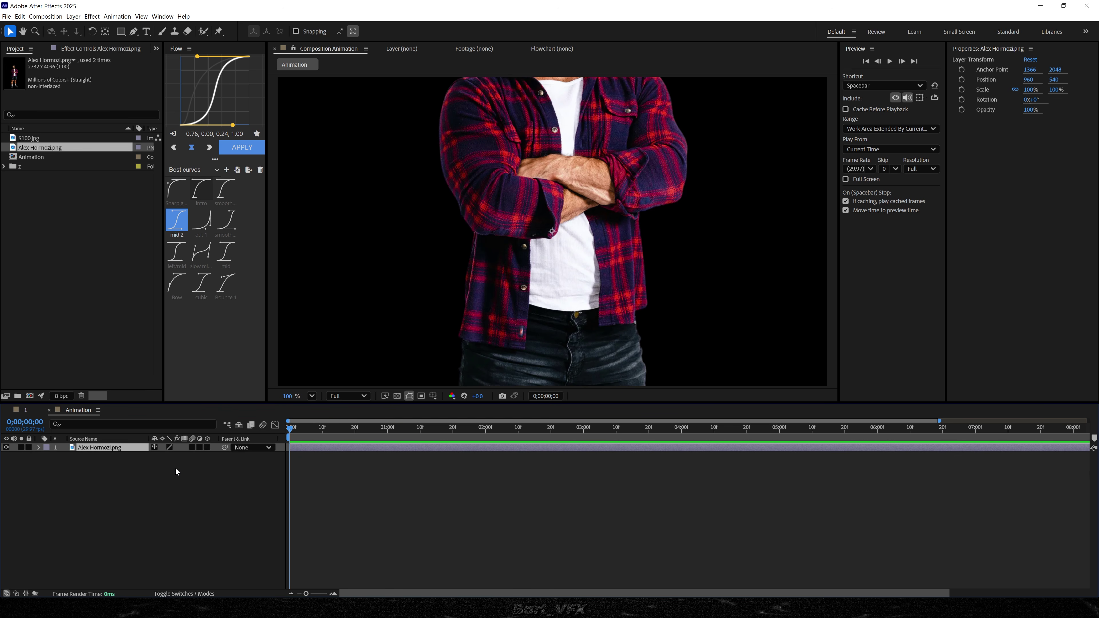
key("s")
left_click_drag(169, 457, 0, 463)
left_click(188, 508)
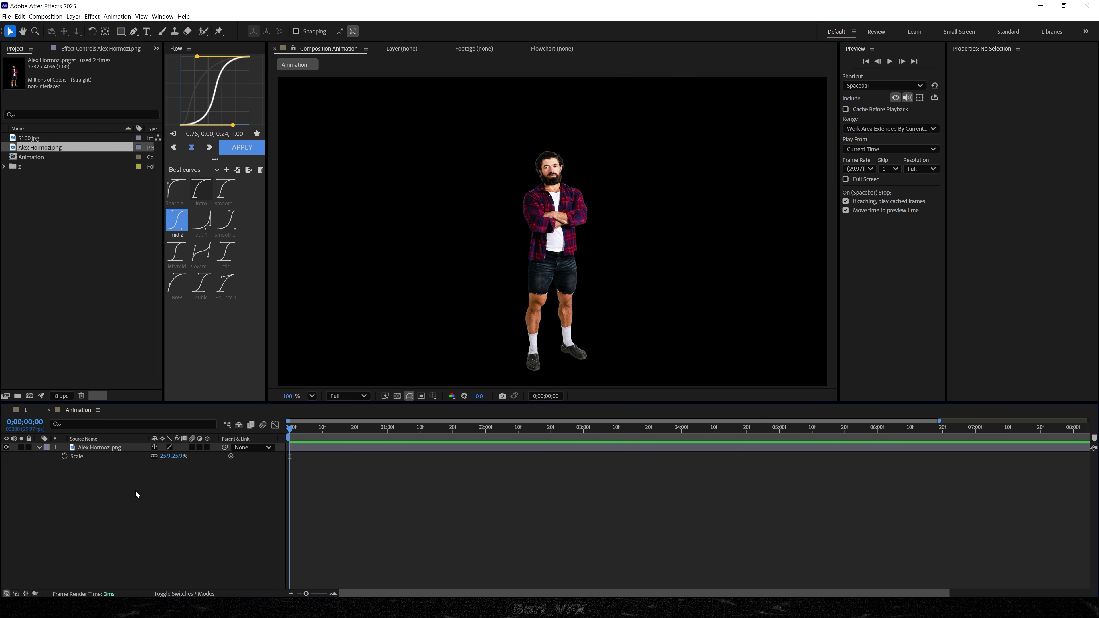
Create a full-frame white solid named White BG and place it beneath the Alex Hormozi.png layer.
right_click(101, 487)
mouse_move(106, 490)
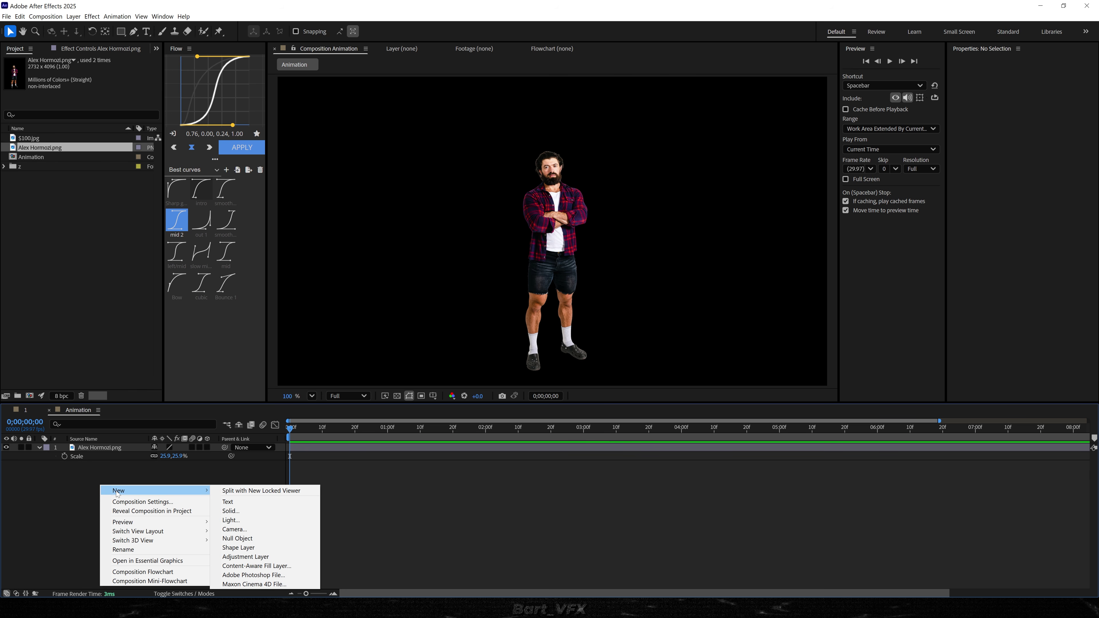
left_click(230, 511)
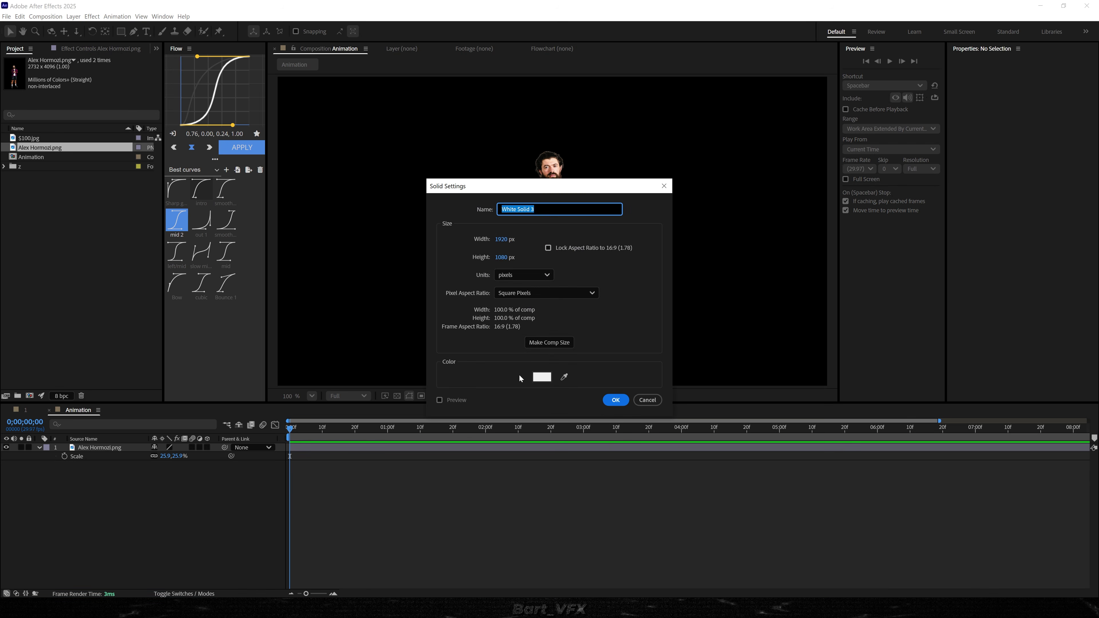
type("White BG")
key("Return")
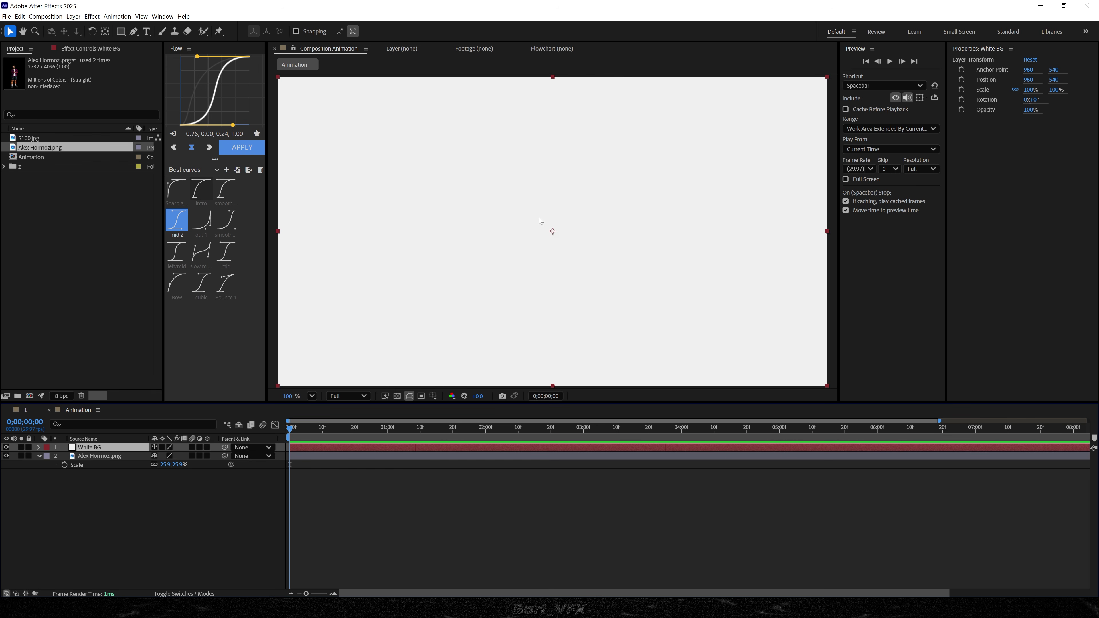
left_click_drag(107, 448, 98, 471)
left_click(508, 542)
Add $100.jpg above the other layers and pre-compose it as $100, moving all attributes into the new composition.
left_click_drag(31, 138, 94, 452)
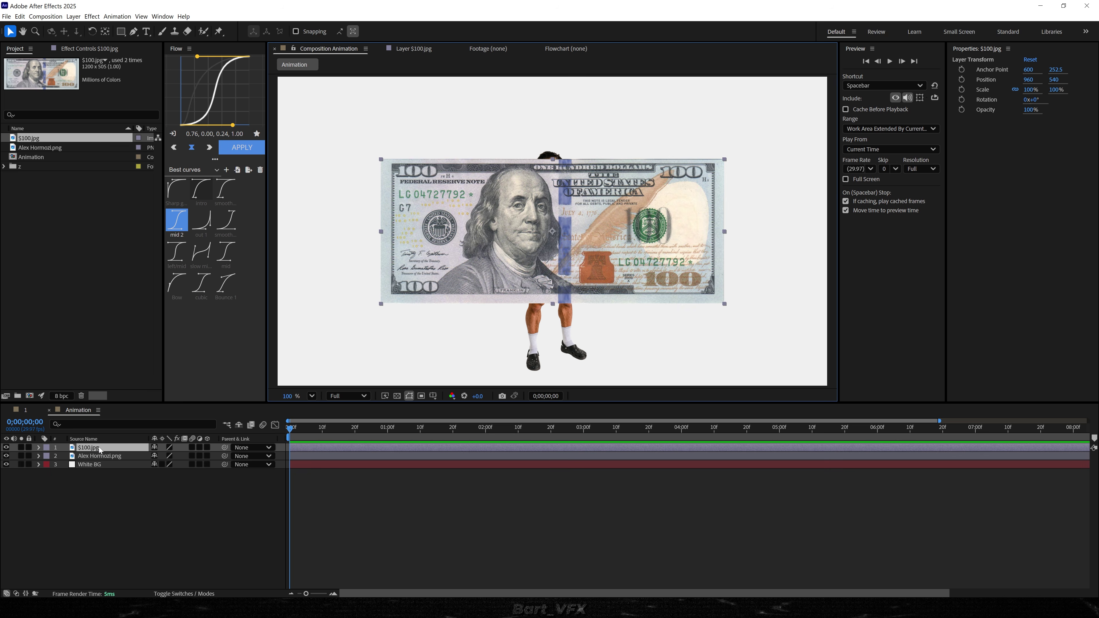
right_click(94, 449)
left_click(126, 392)
left_click_drag(533, 230, 571, 231)
key("BackSpace")
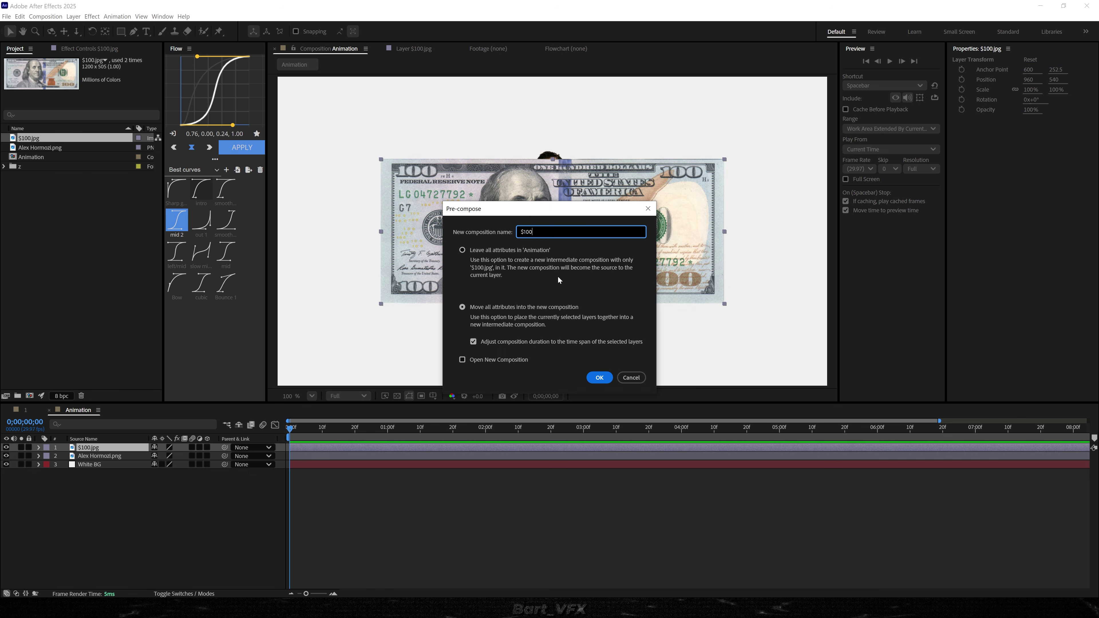
left_click(598, 378)
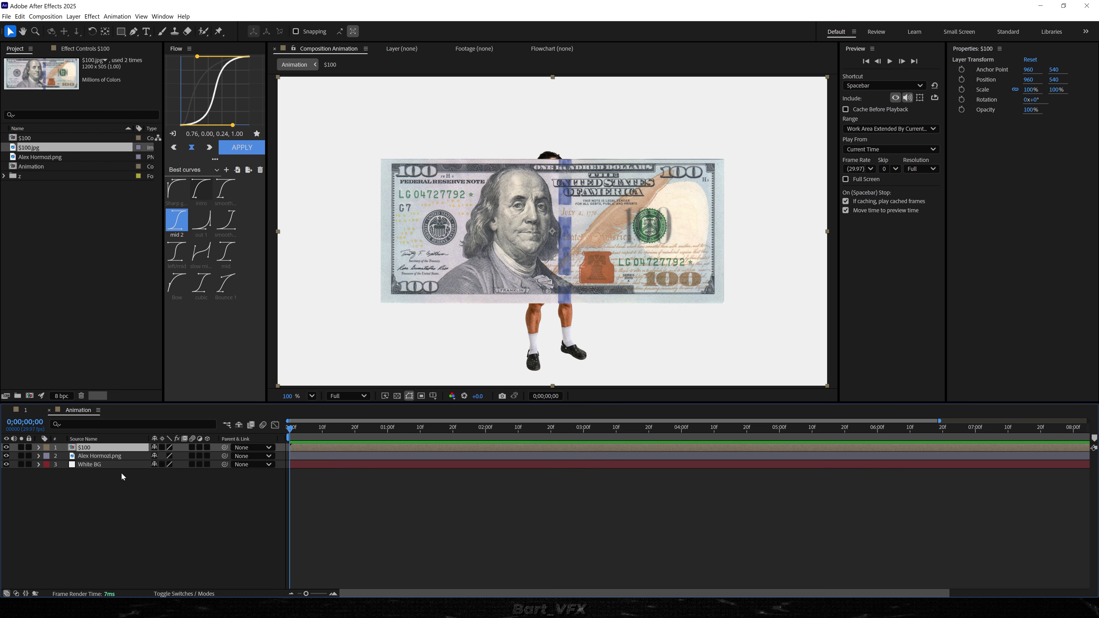
Open the $100 precomp and set the scale of its $100.jpg layer to 44%.
double_click(89, 450)
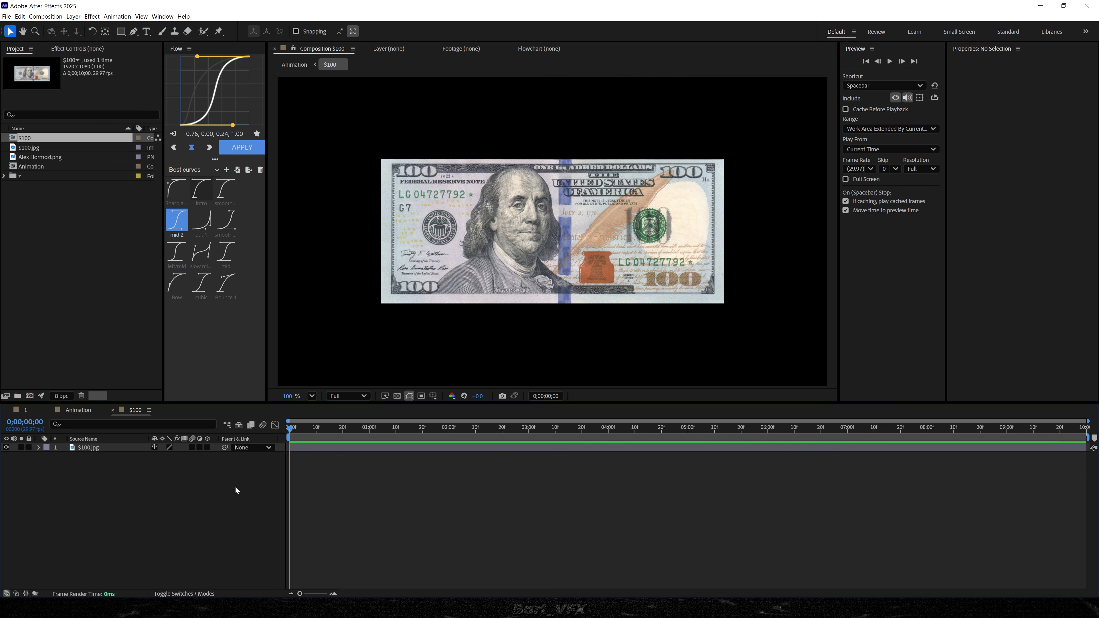
left_click(101, 446)
key("s")
left_click(169, 456)
type("44")
left_click(415, 533)
key("s")
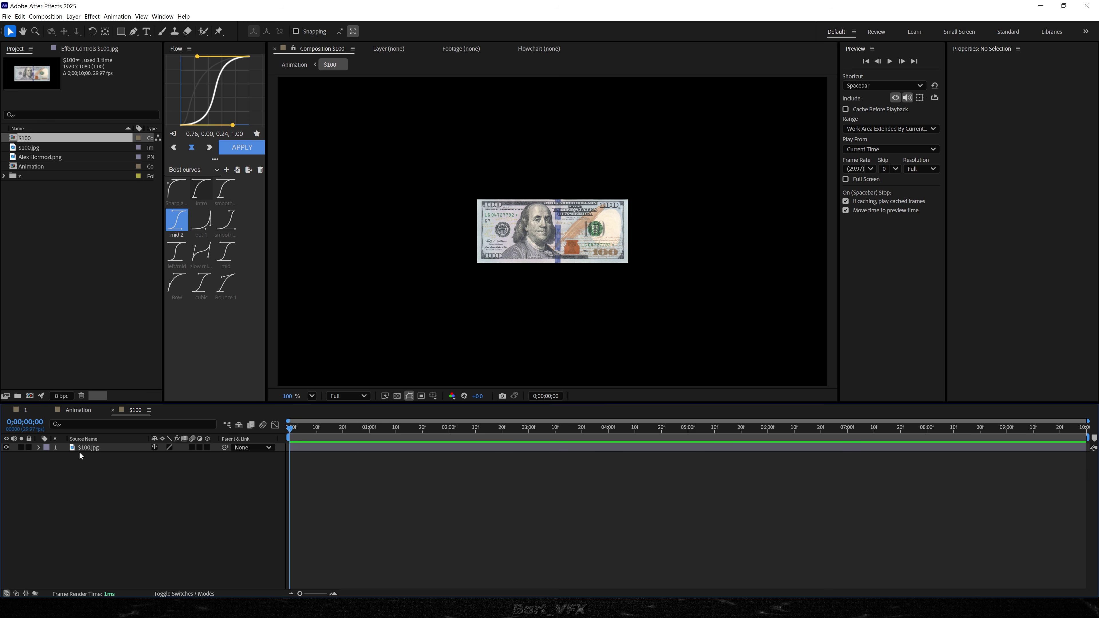
Keyframe the bill's rotation from 150° at the start to 0° at 3 seconds and preview the spin.
left_click(89, 449)
key("r")
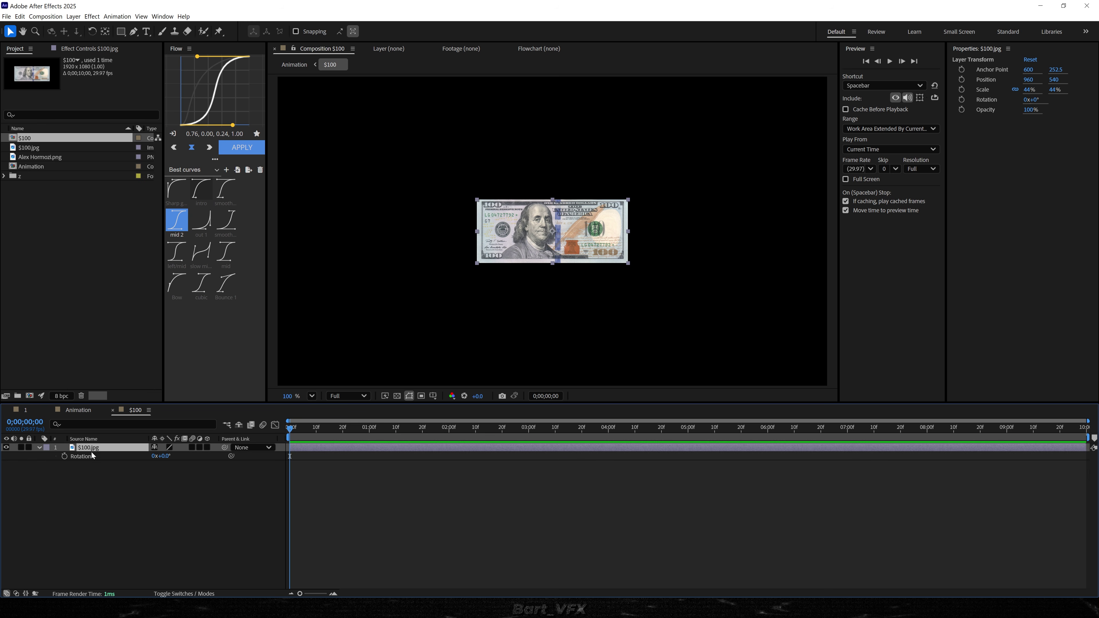
left_click(64, 457)
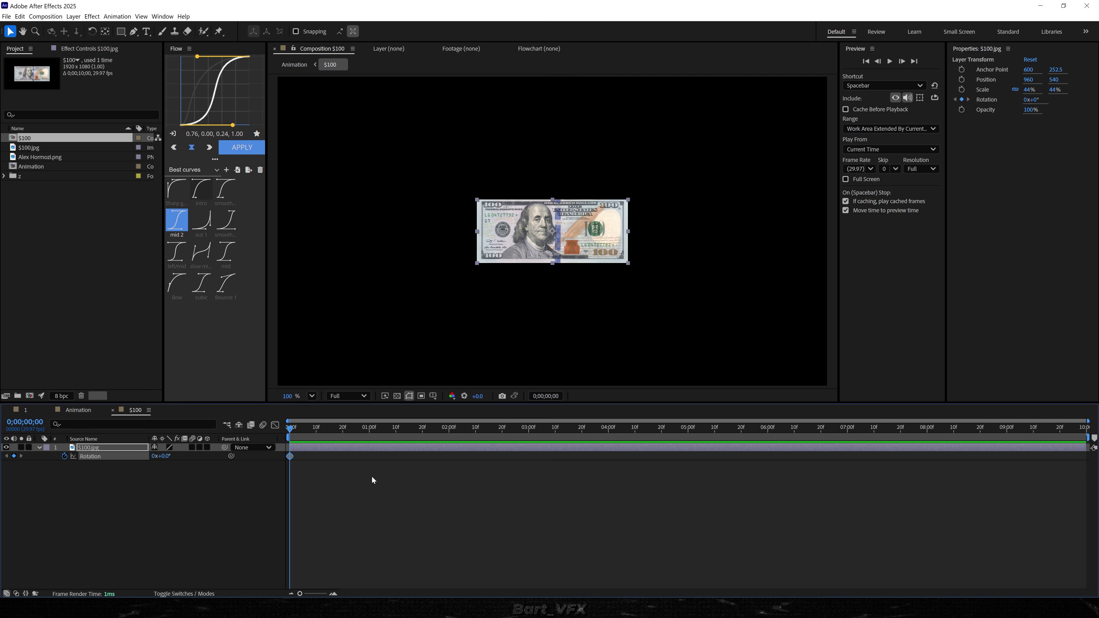
left_click_drag(290, 458, 529, 456)
left_click(520, 472)
left_click(167, 457)
type("150")
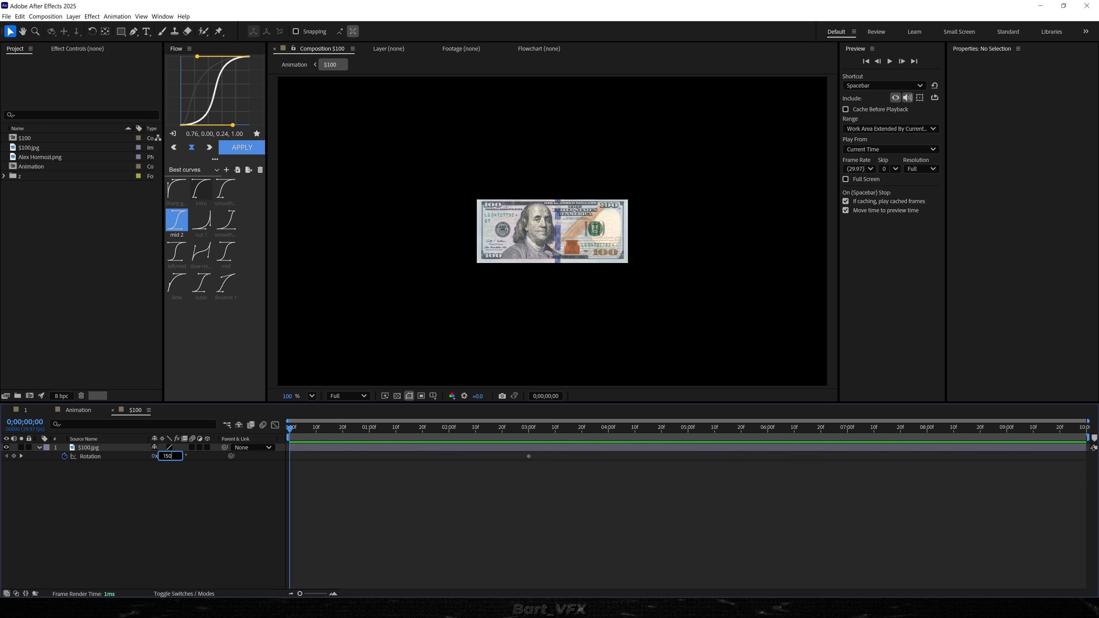
key("Return")
key("space")
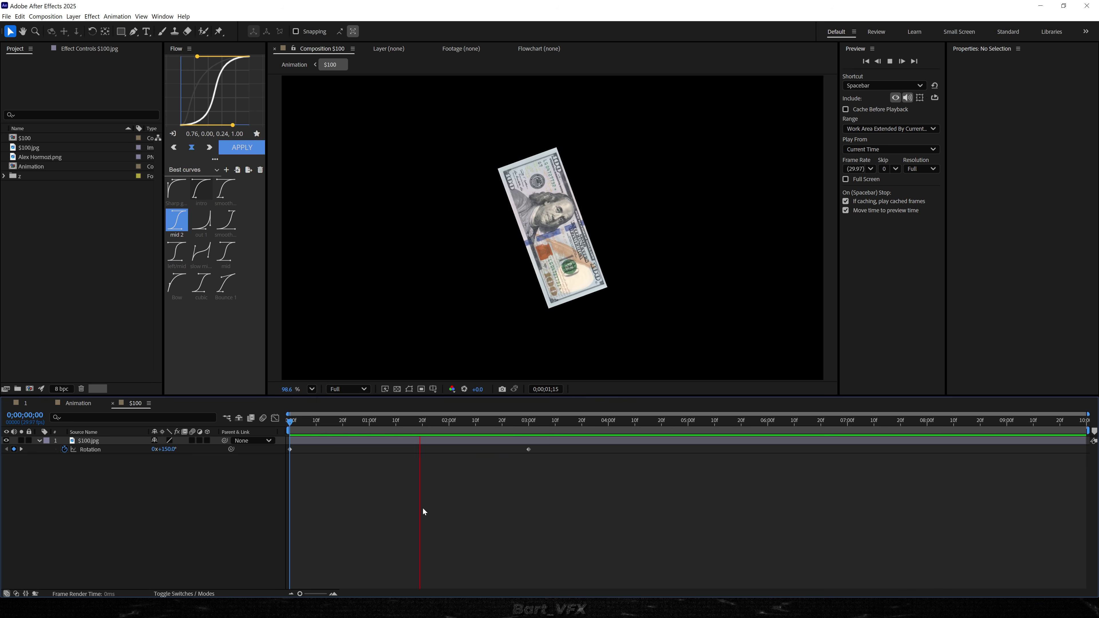
key("space")
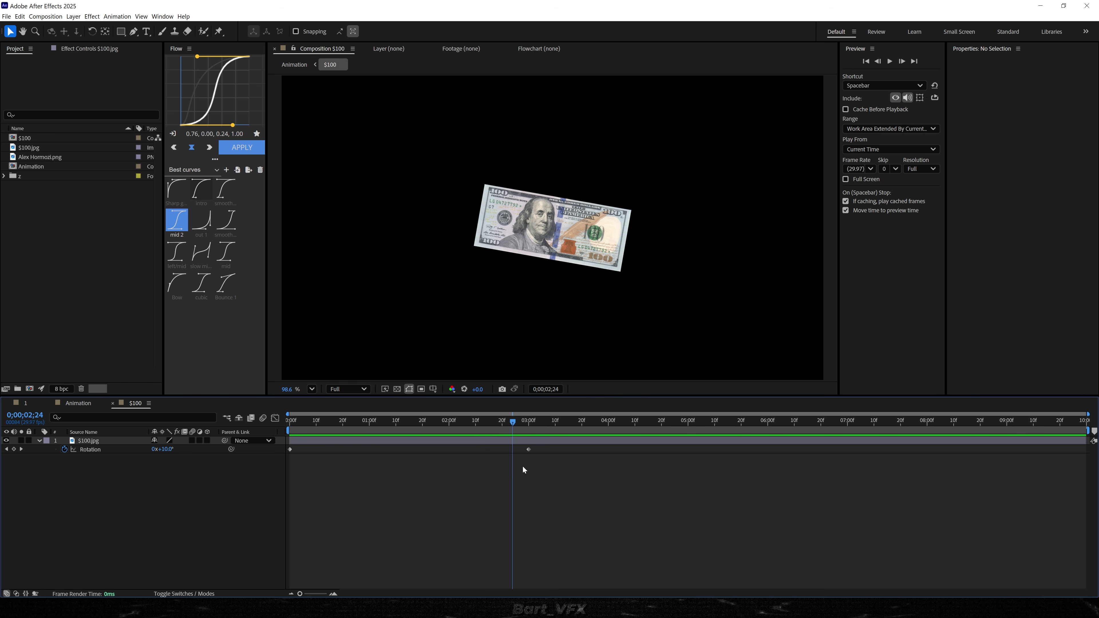
Apply Easy Ease to both rotation keyframes of the $100.jpg layer.
left_click_drag(517, 458, 251, 476)
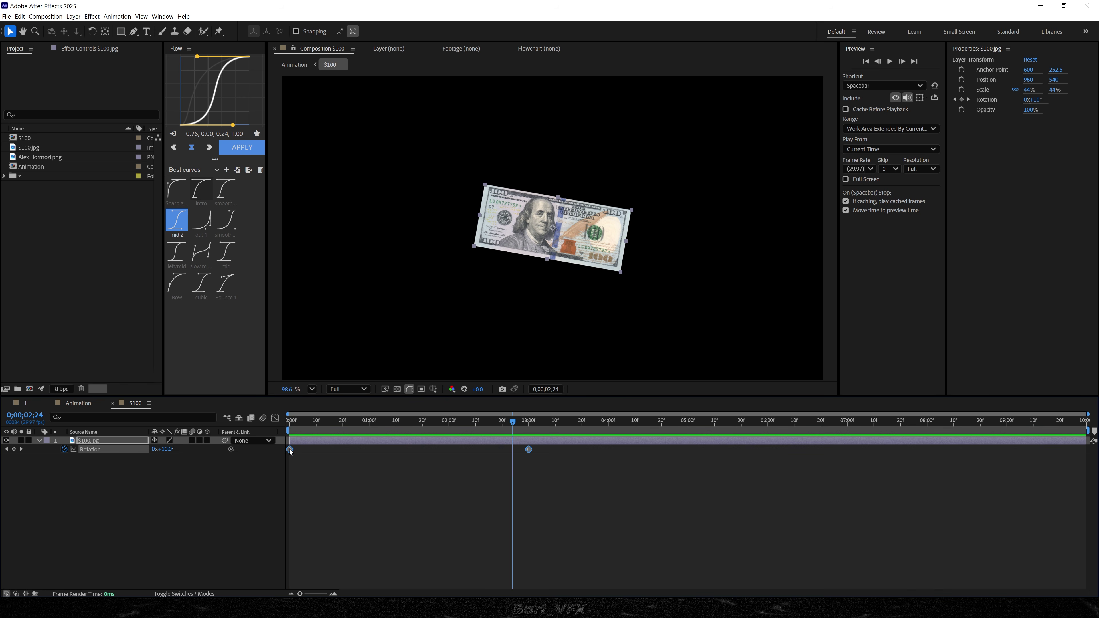
right_click(291, 450)
mouse_move(329, 569)
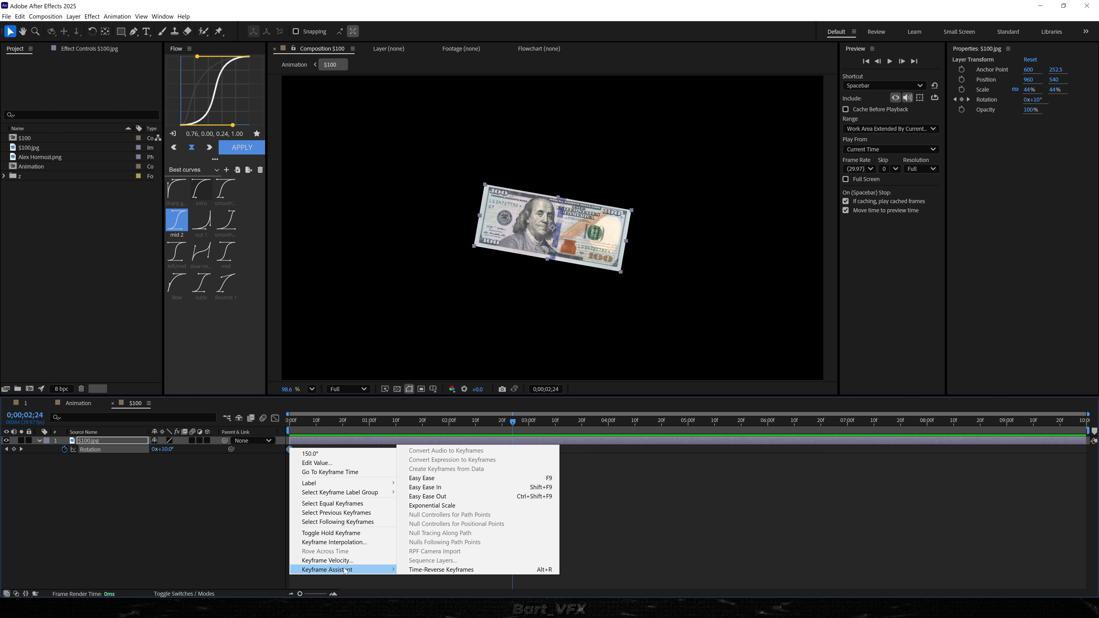
left_click(451, 479)
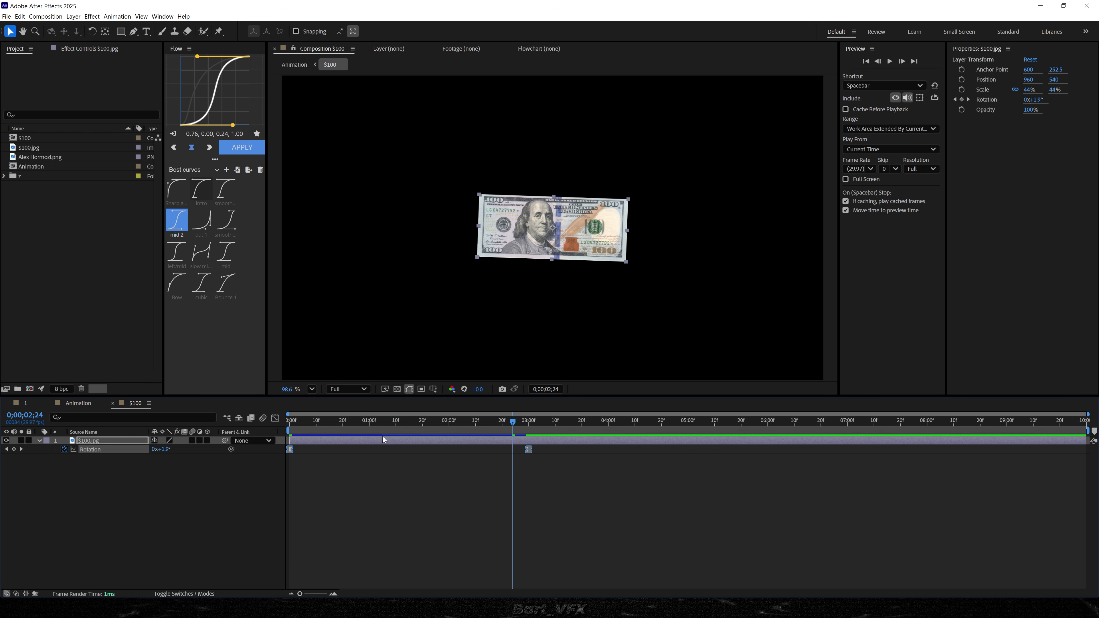
Reshape the rotation's graph so the spin starts fast and slows gradually toward the last keyframe, and preview it.
left_click(275, 418)
left_click_drag(558, 479, 418, 452)
left_click(323, 439)
mouse_move(286, 457)
left_mouse_down()
mouse_move(316, 447)
mouse_move(295, 450)
left_mouse_up()
key("space")
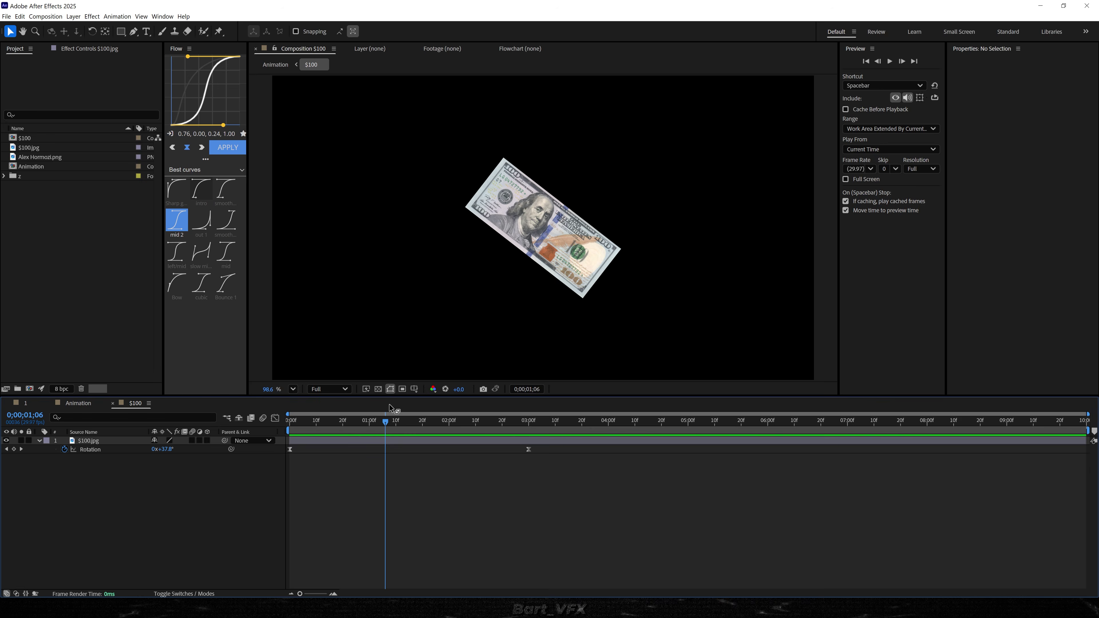
Read the easing curve of the two rotation keyframes into Flow.
left_click_drag(580, 450, 264, 477)
left_click(170, 135)
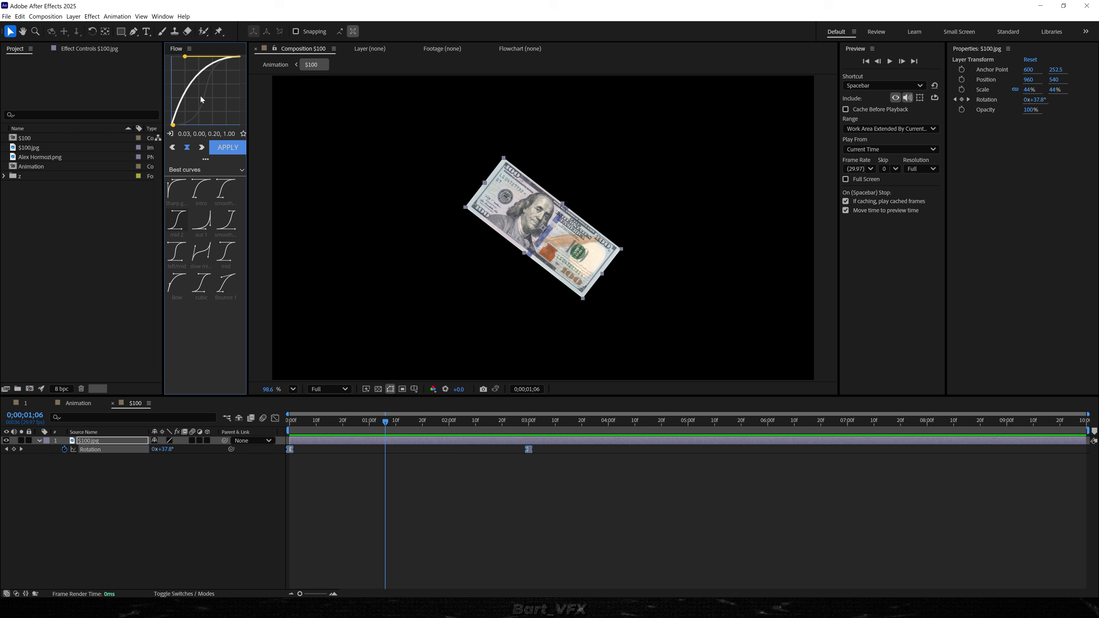
left_click(320, 482)
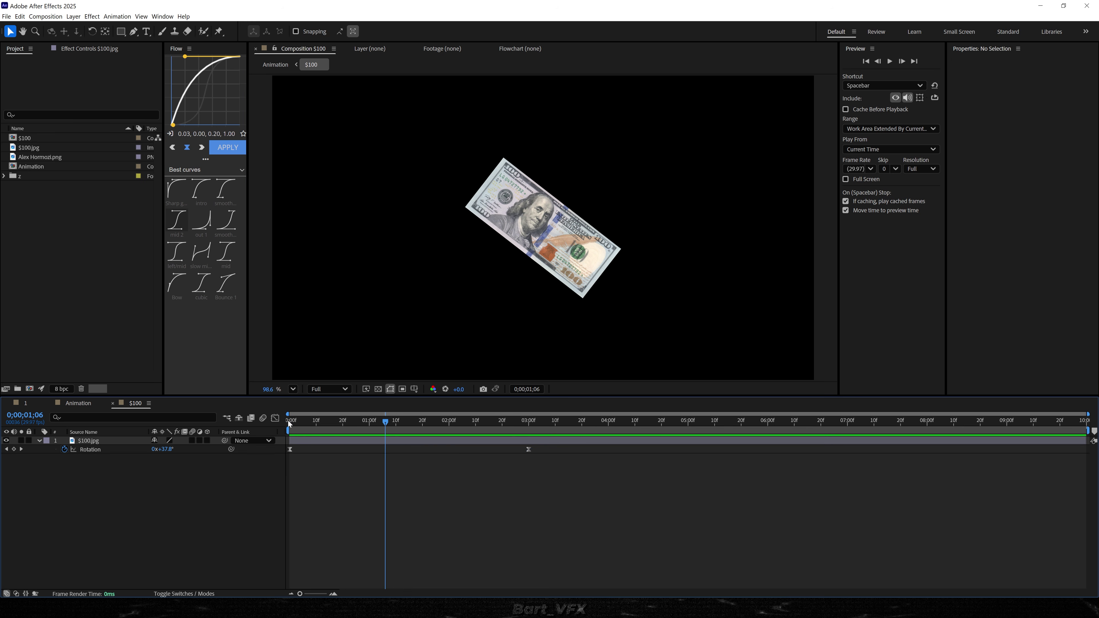
Pre-compose the rotating $100.jpg layer as $100, moving all attributes into the new composition.
left_click(107, 443)
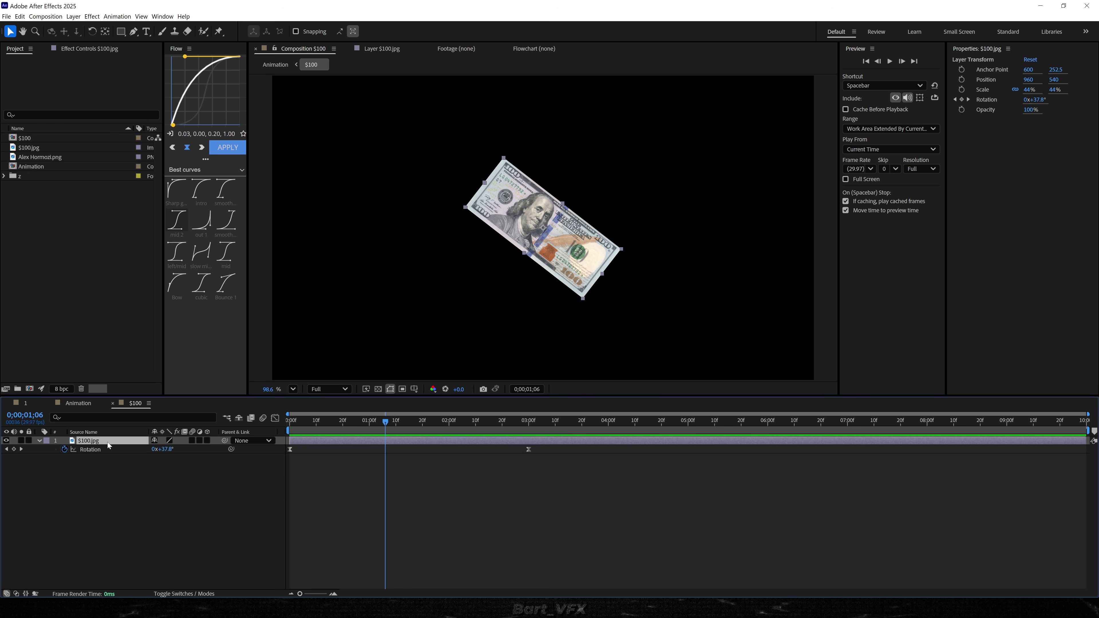
right_click(98, 441)
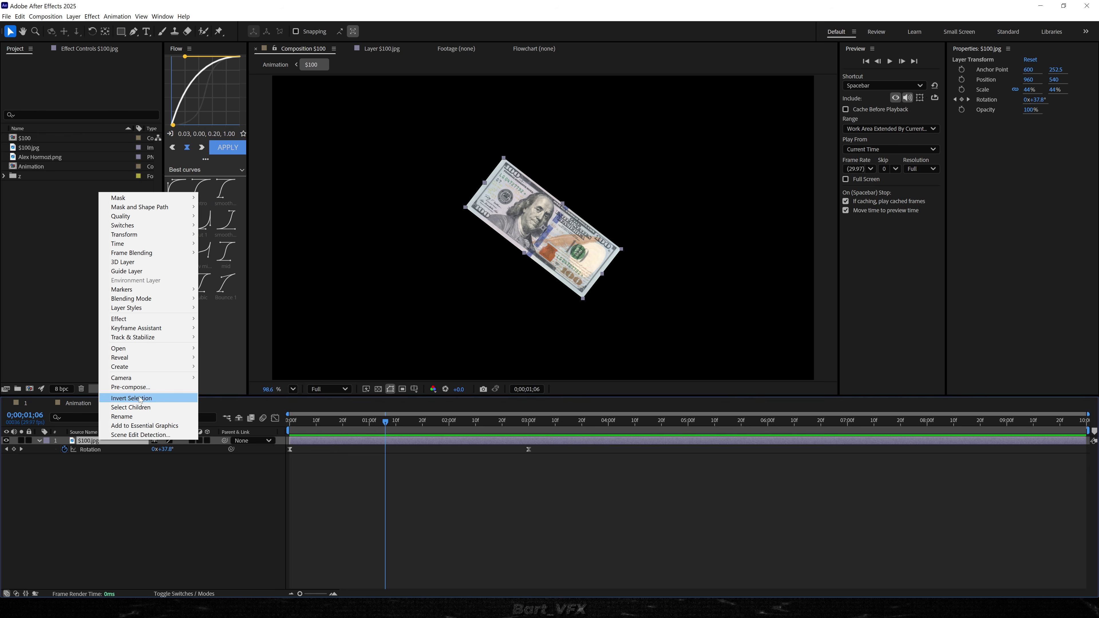
left_click(141, 388)
type("$100")
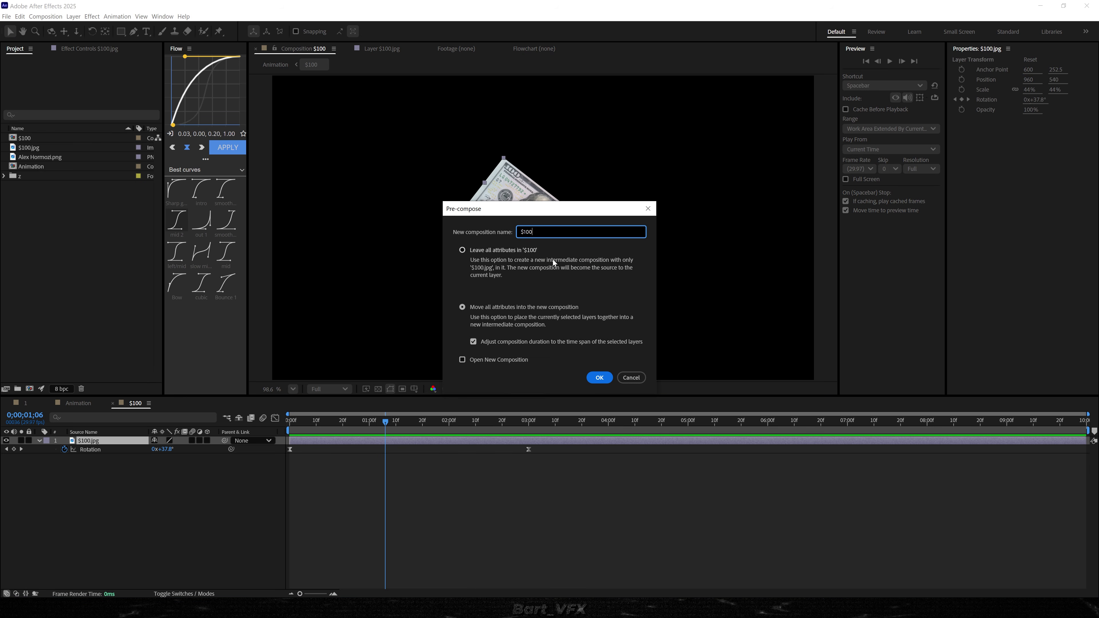
left_click(600, 378)
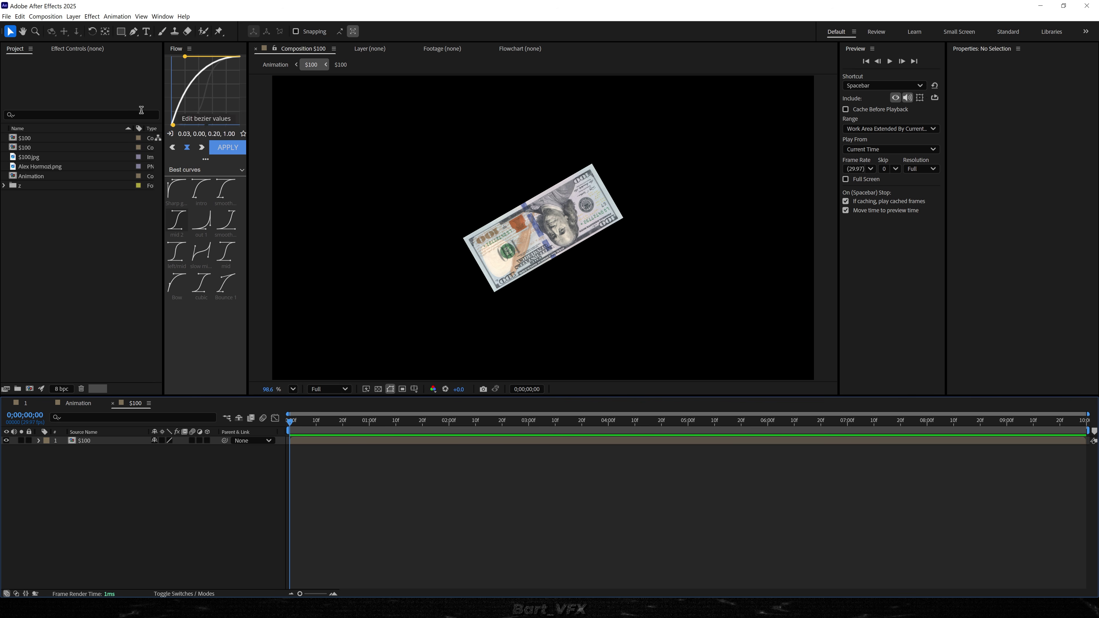
Set the height of the outer $100 composition to 2000 px in its composition settings.
left_click(44, 17)
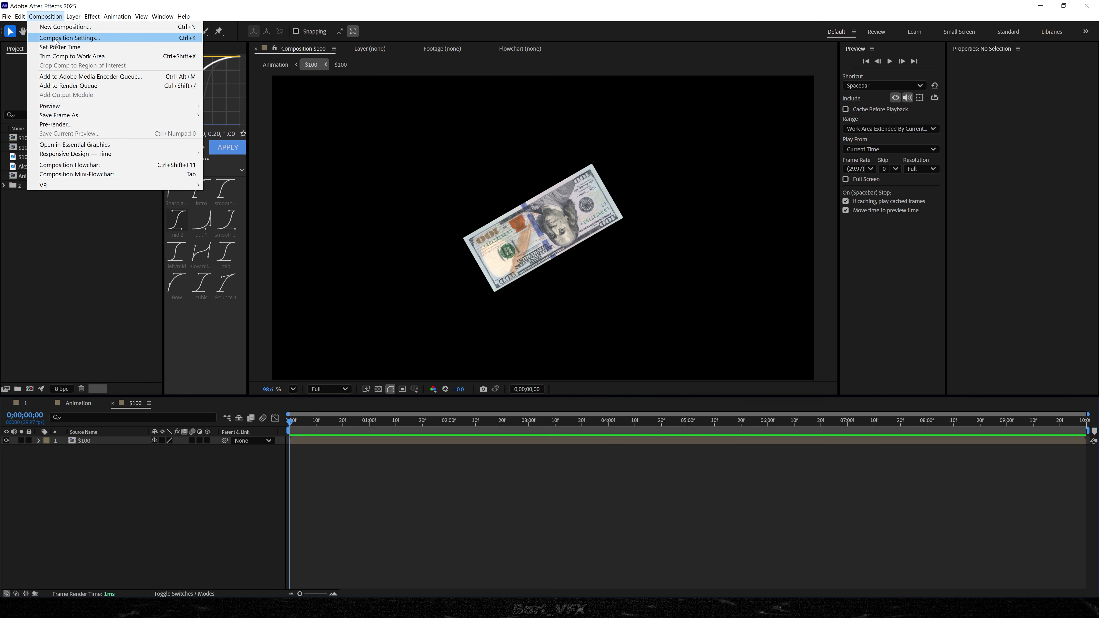
left_click(59, 38)
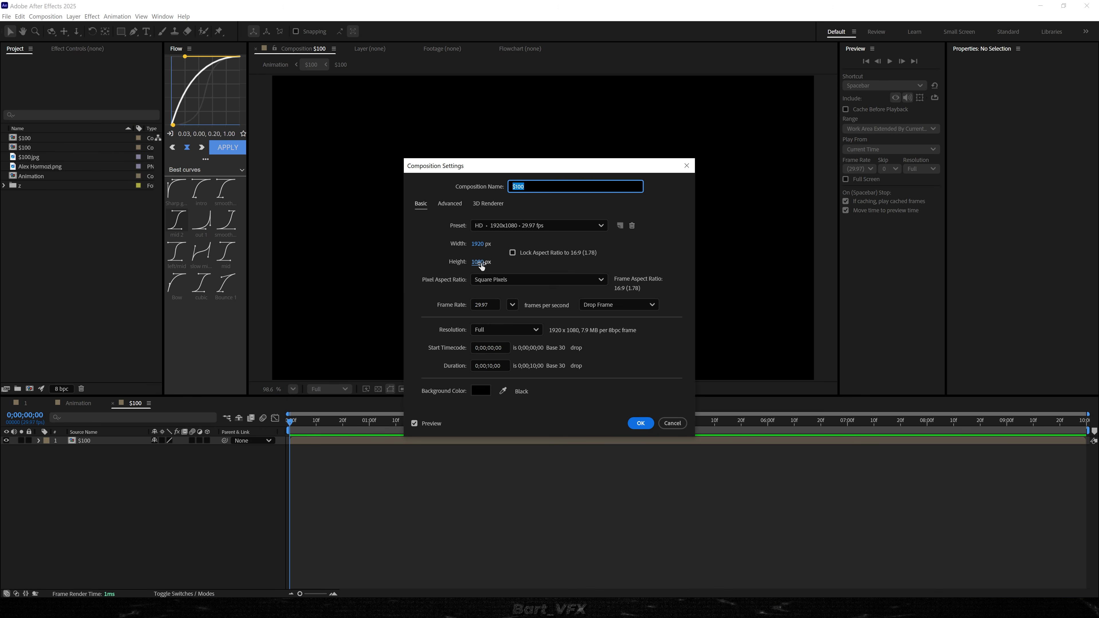
left_click(479, 262)
type("2000")
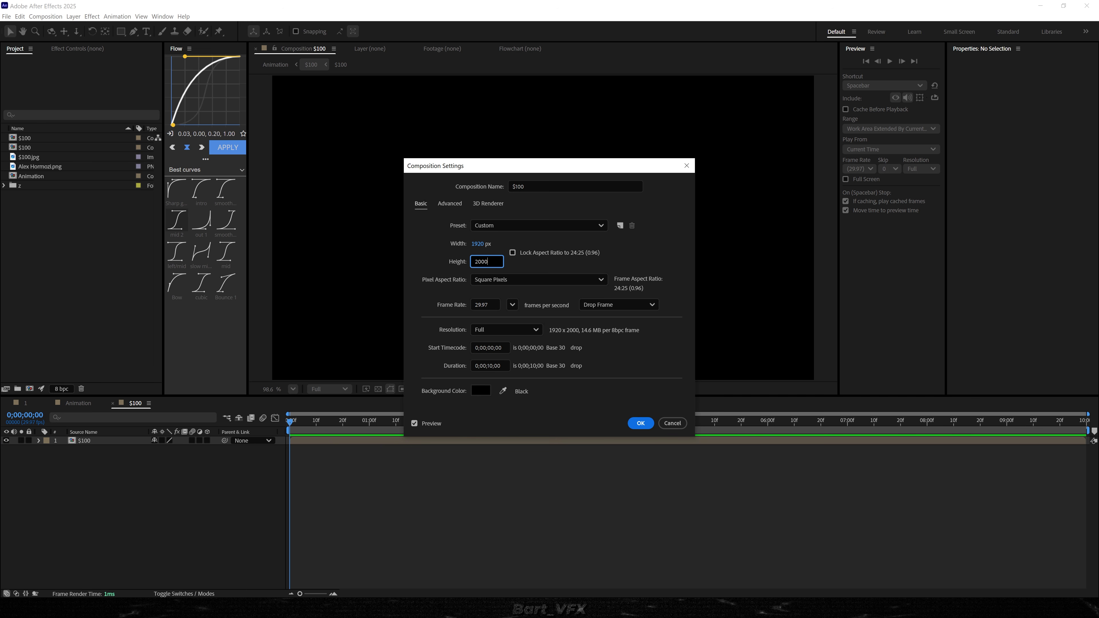
left_click(525, 268)
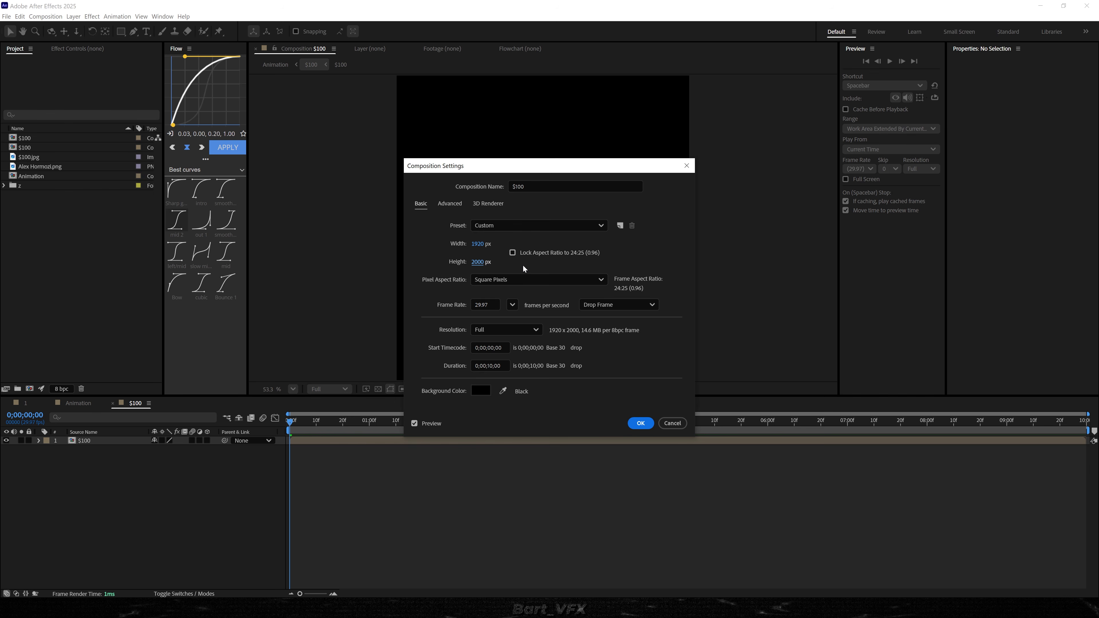
left_click(641, 423)
Keyframe the nested $100 layer's position from about 489, 596 at the start to about 1330, 1267 at 3 seconds, and preview the motion.
left_click(100, 441)
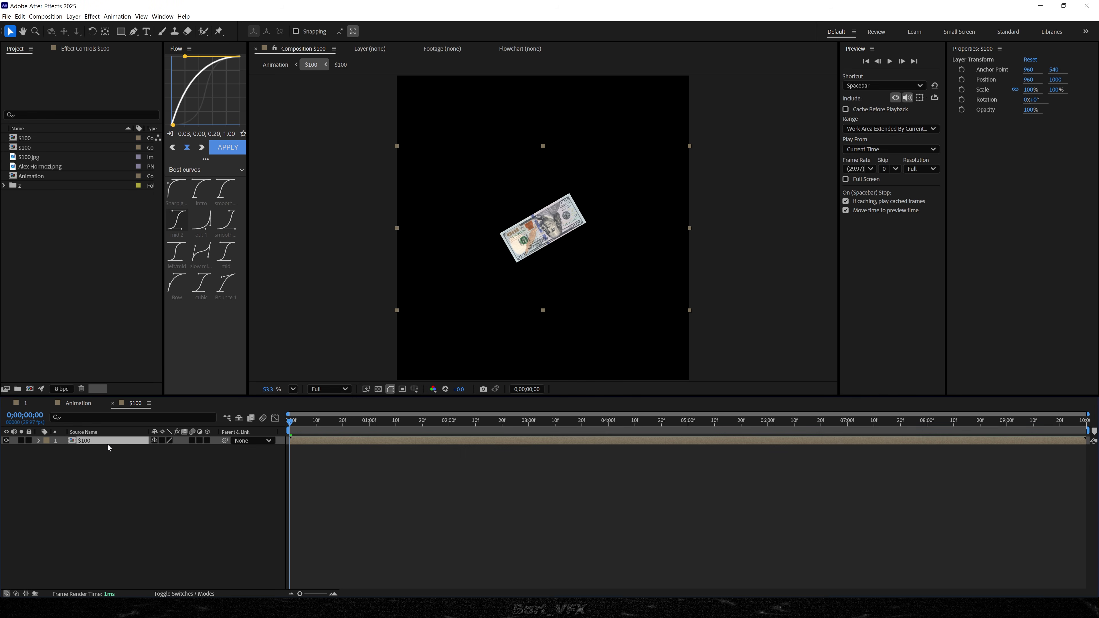
key("p")
left_click(65, 450)
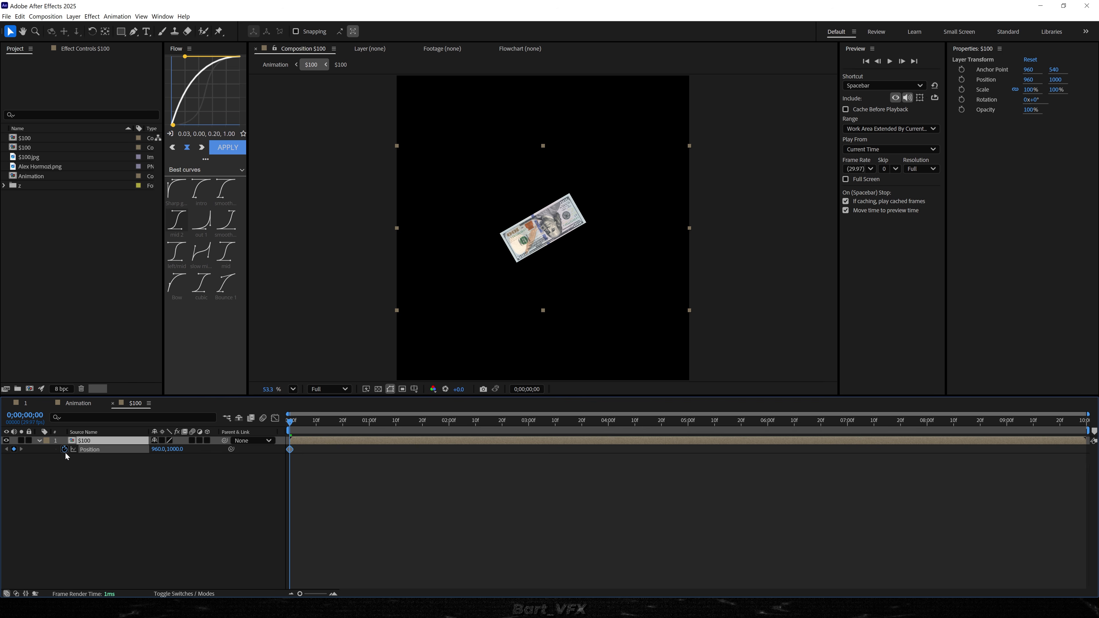
left_click_drag(530, 245, 459, 181)
left_click_drag(291, 420, 529, 421)
left_click_drag(458, 177, 588, 279)
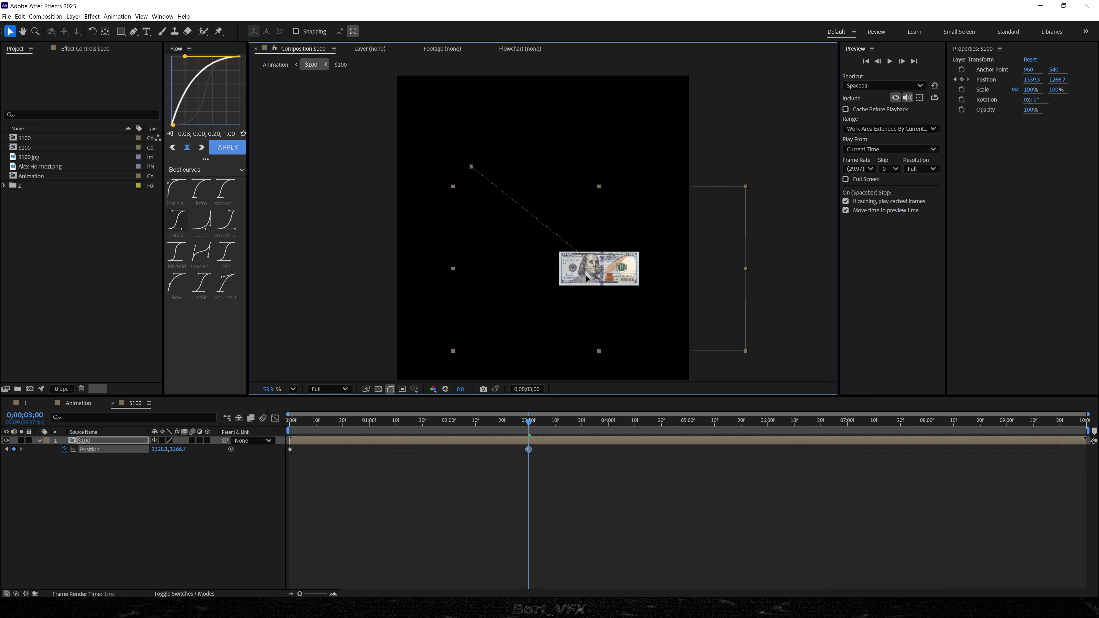
key("Home")
key("space")
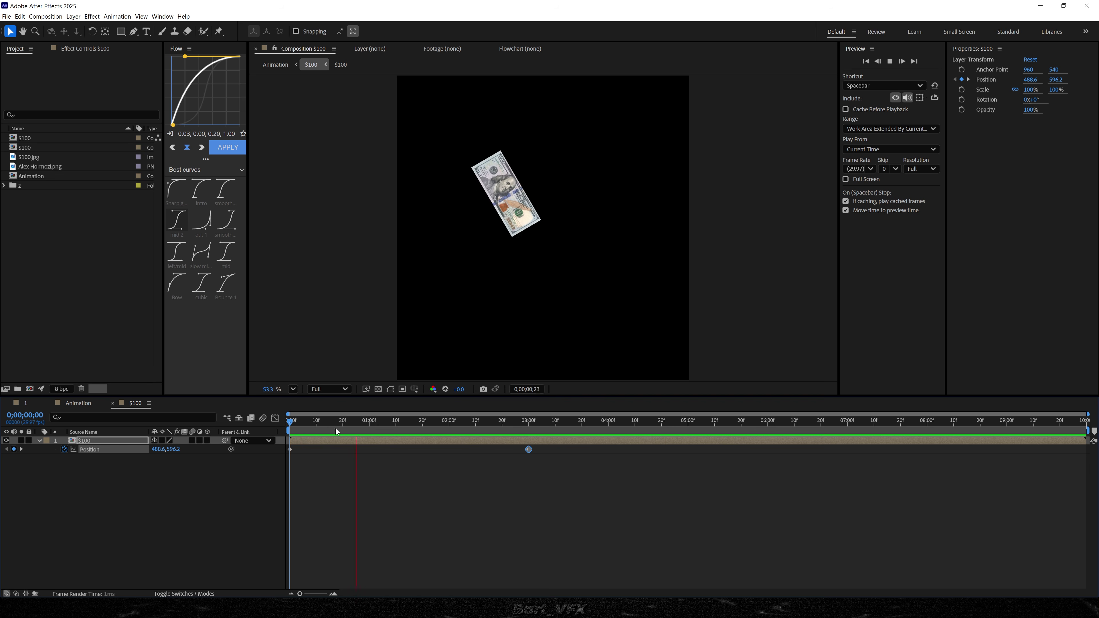
Apply Easy Ease and the Flow curve 0.03, 0.00, 0.20, 1.00 to both position keyframes, and check the speed graph.
key("space")
left_click_drag(548, 451, 265, 475)
key("F9")
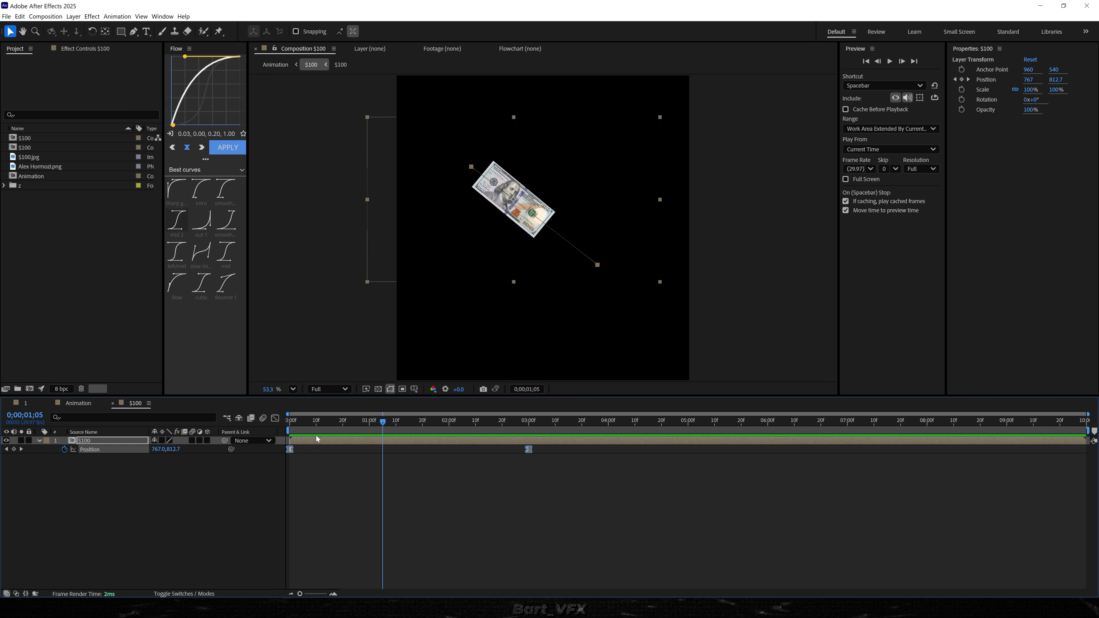
left_click(226, 148)
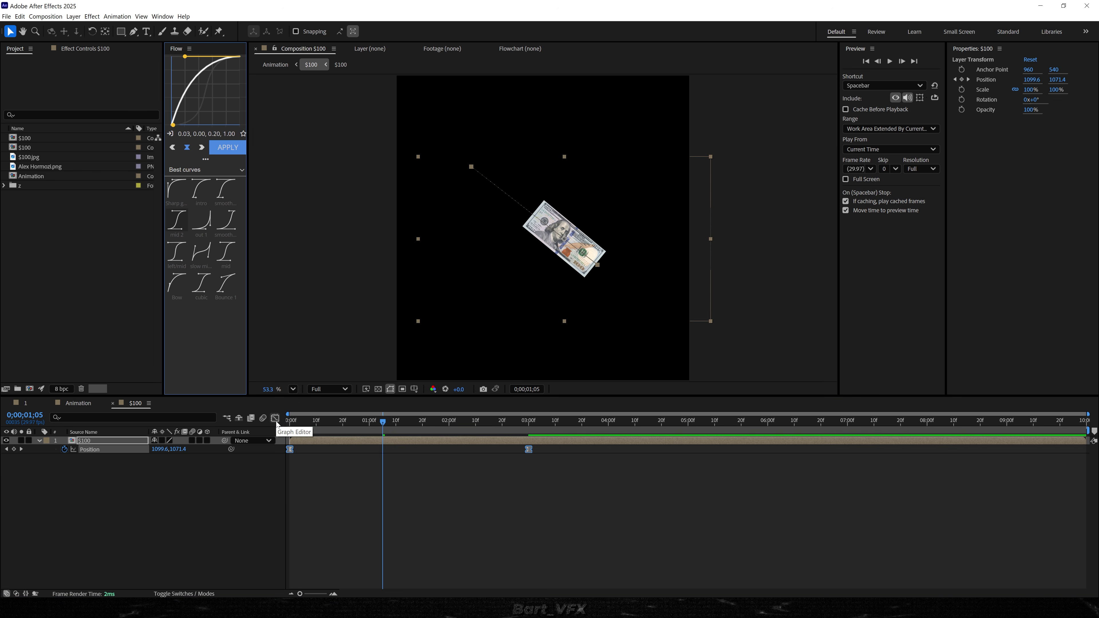
left_click(275, 418)
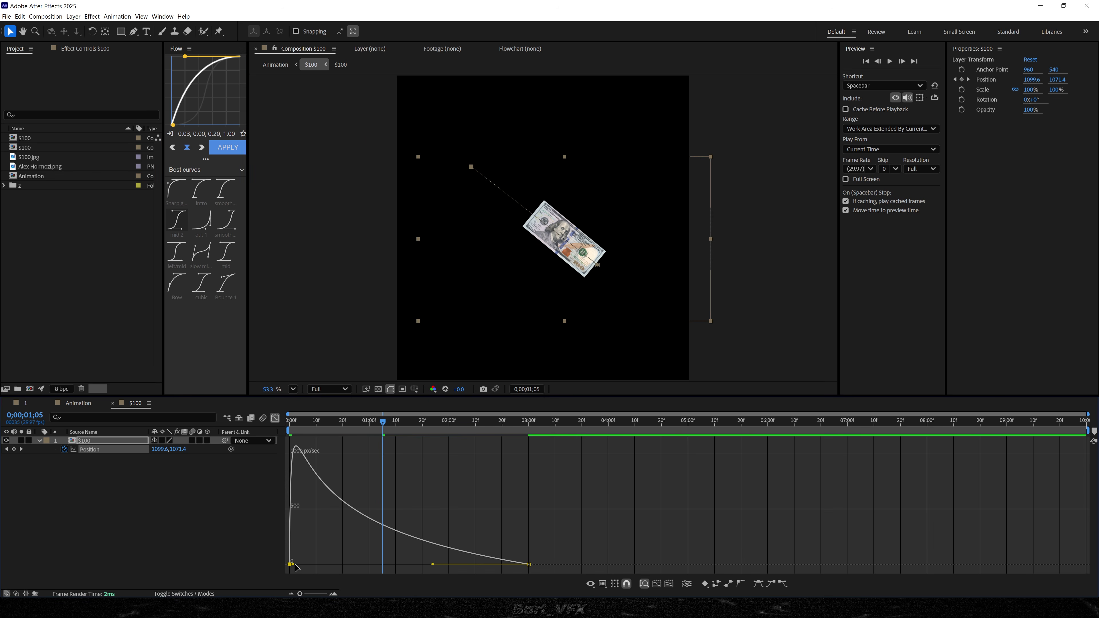
key("ctrl+z")
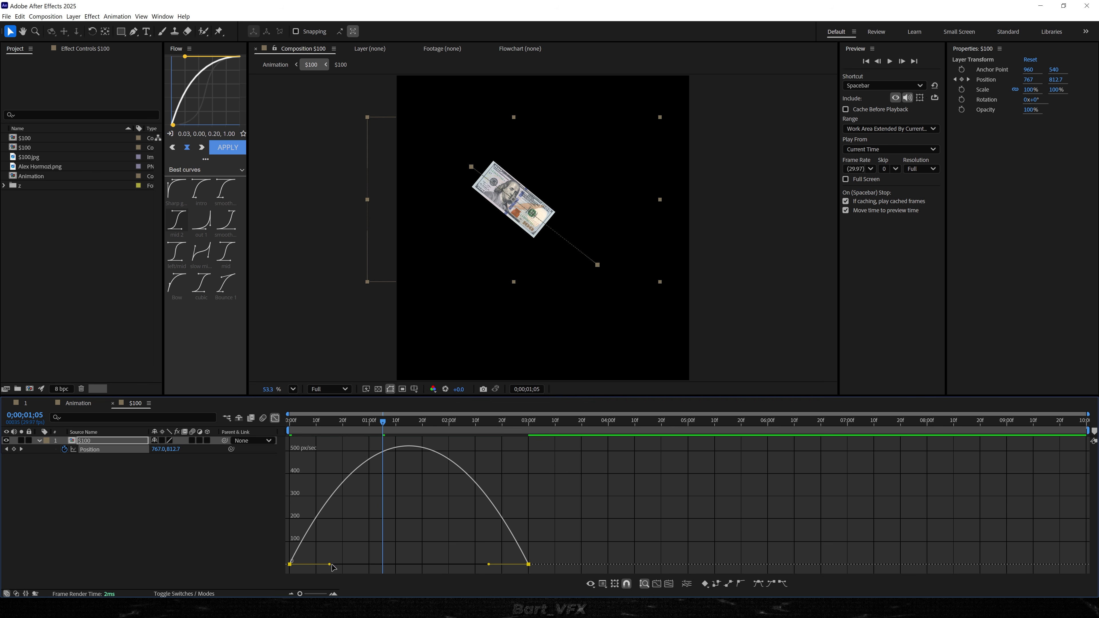
key("ctrl+shift+z")
key("space")
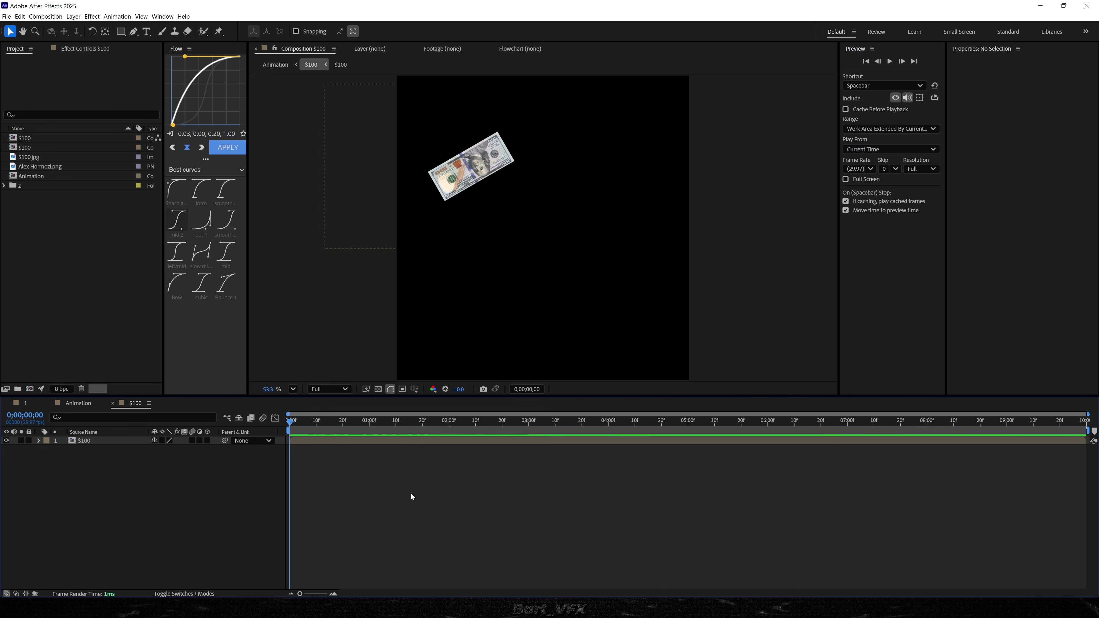
In the Animation composition, apply the CC Cylinder effect to the $100 layer and preview the result.
left_click(83, 404)
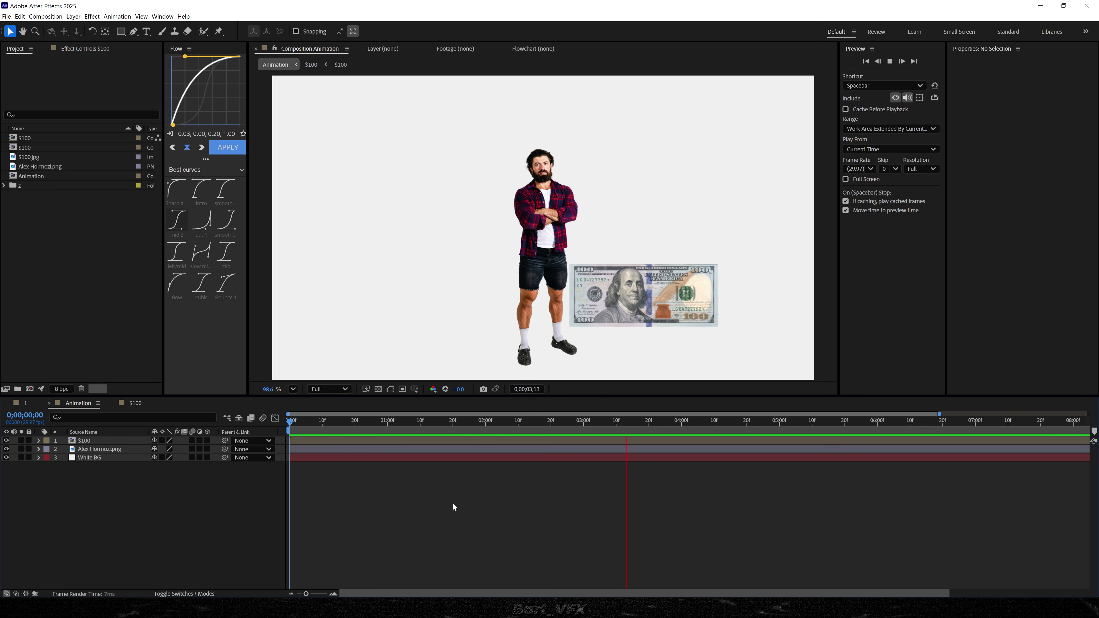
key("space")
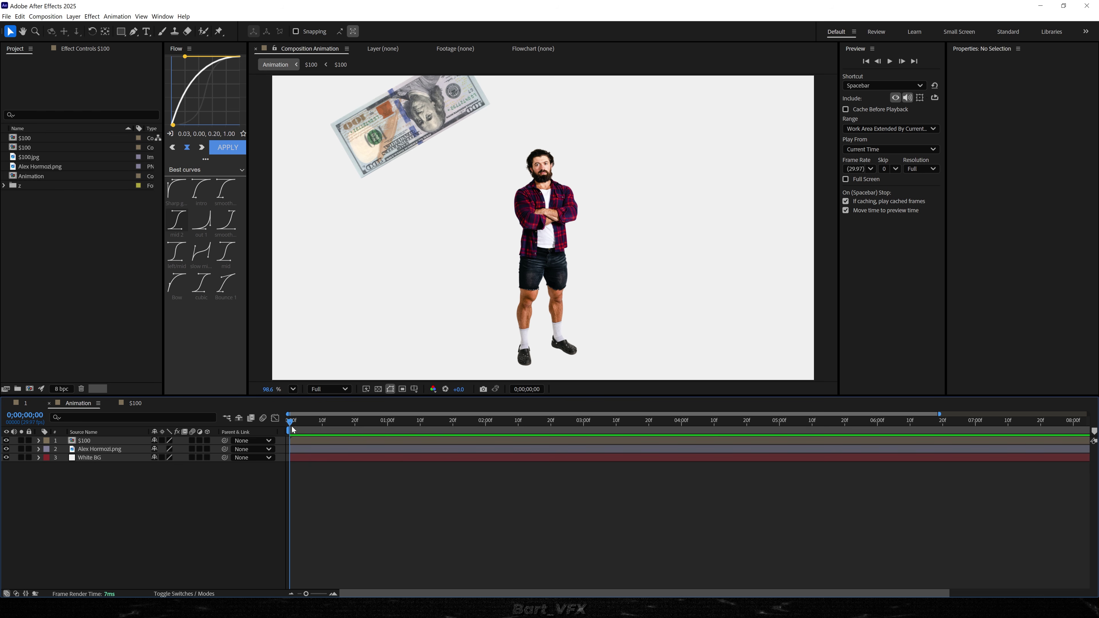
left_click(89, 441)
key("ctrl+space")
type("cc")
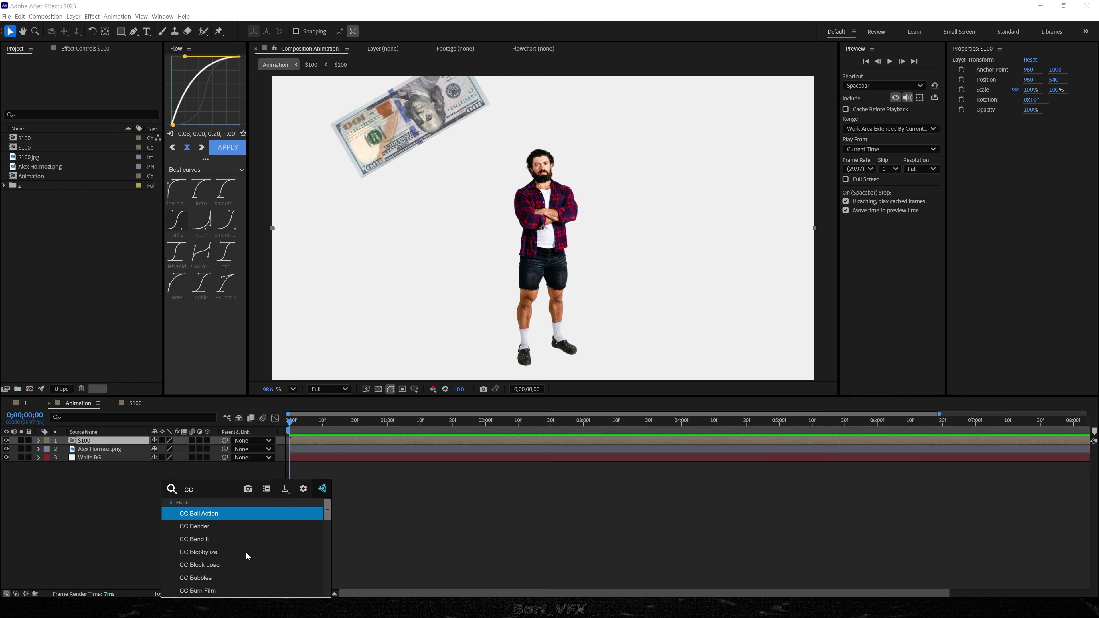
type(" cylind")
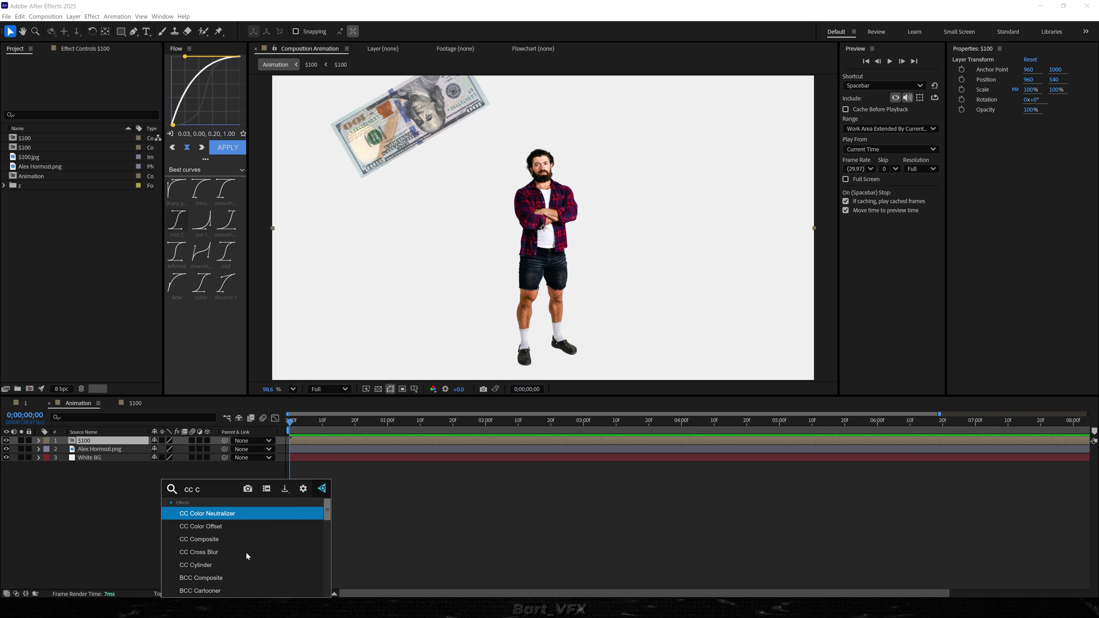
key("Return")
key("space")
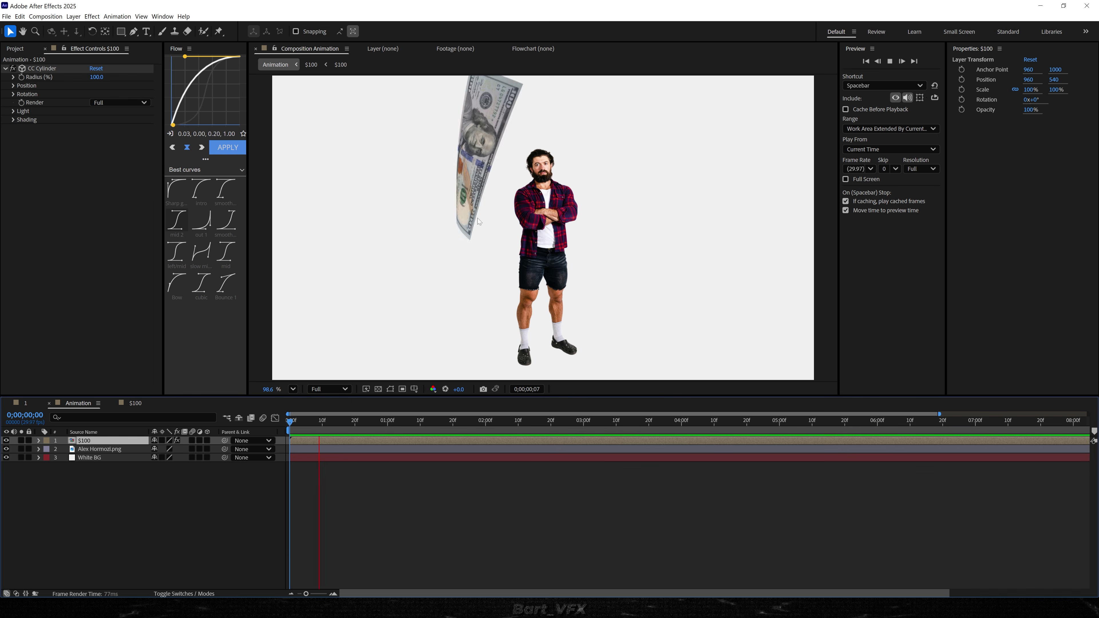
key("space")
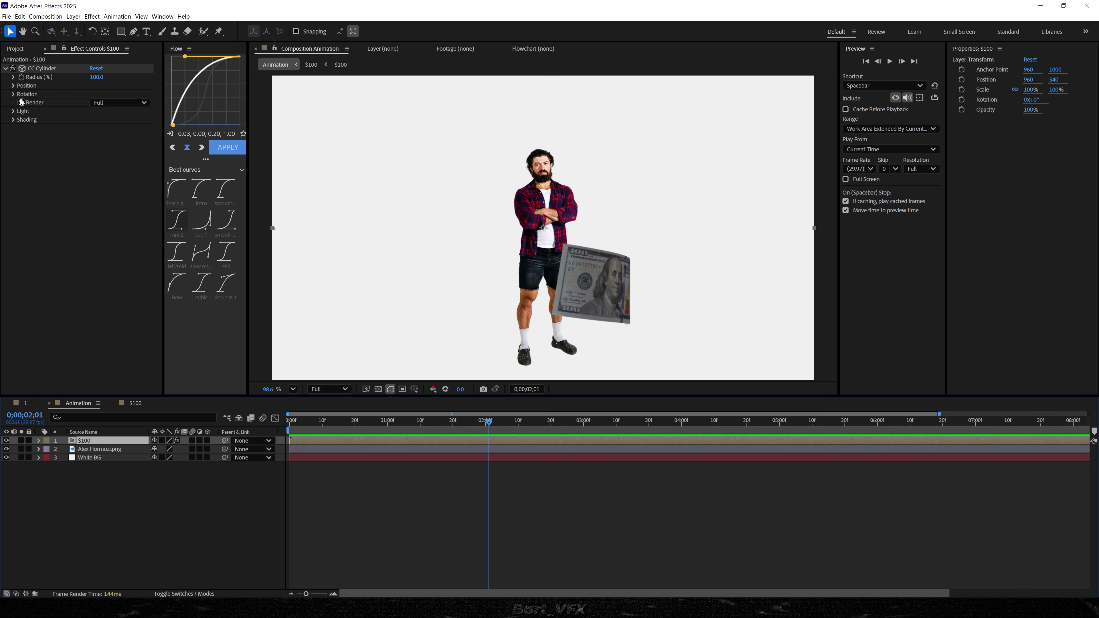
Add keyframes for CC Cylinder's Rotation X, Y and Z at 3 seconds and reveal them in the timeline.
left_click(13, 94)
left_click_drag(410, 426, 584, 435)
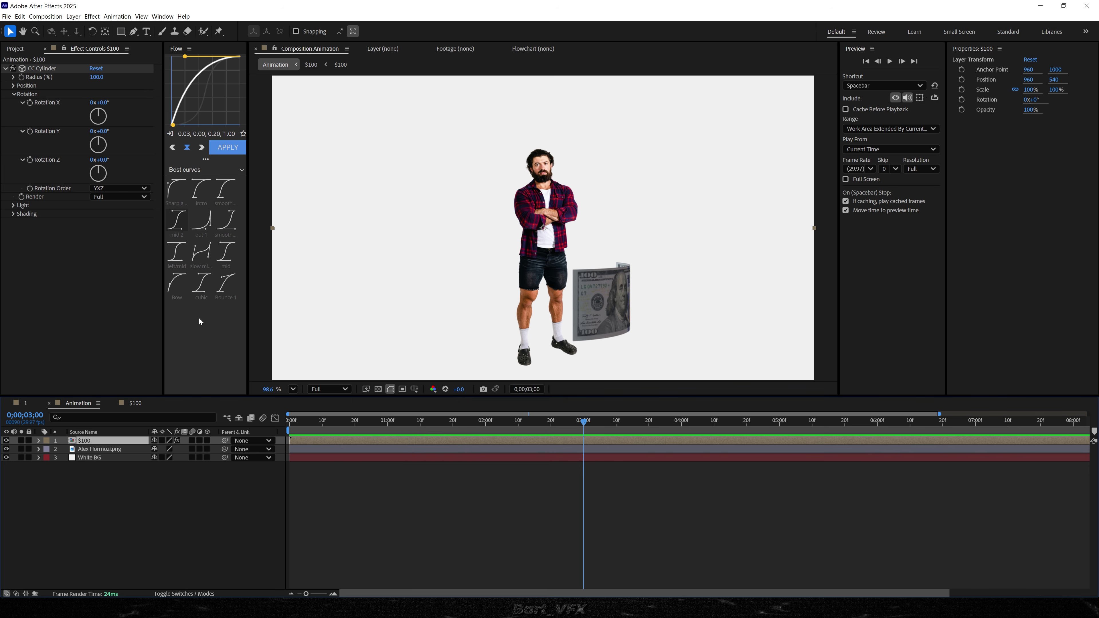
left_click_drag(29, 102, 22, 171)
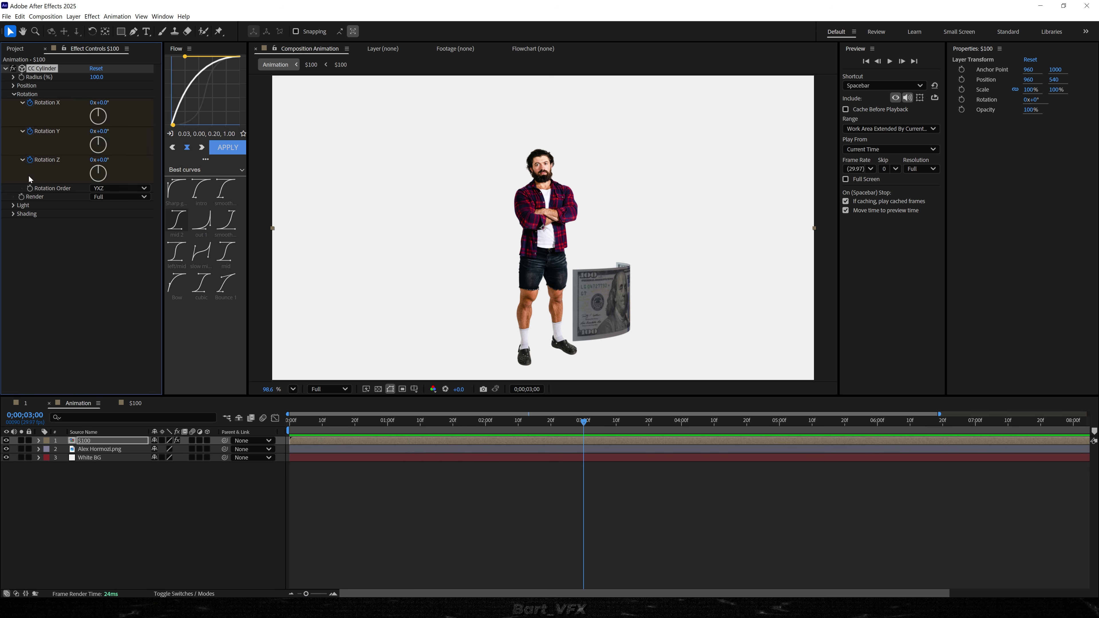
key("u")
Set CC Cylinder's starting rotation keyframes at 0 seconds to X -33°, Y 350° and Z -12°, and preview the animation.
left_click_drag(460, 427, 274, 439)
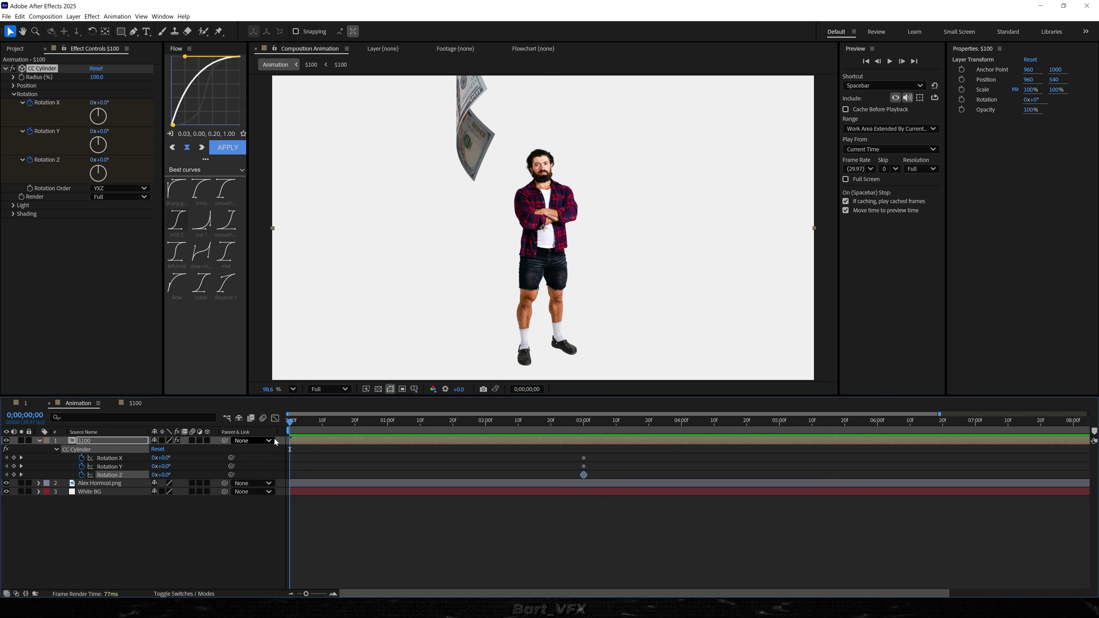
left_click(274, 471)
left_click(165, 458)
type("-33")
key("Return")
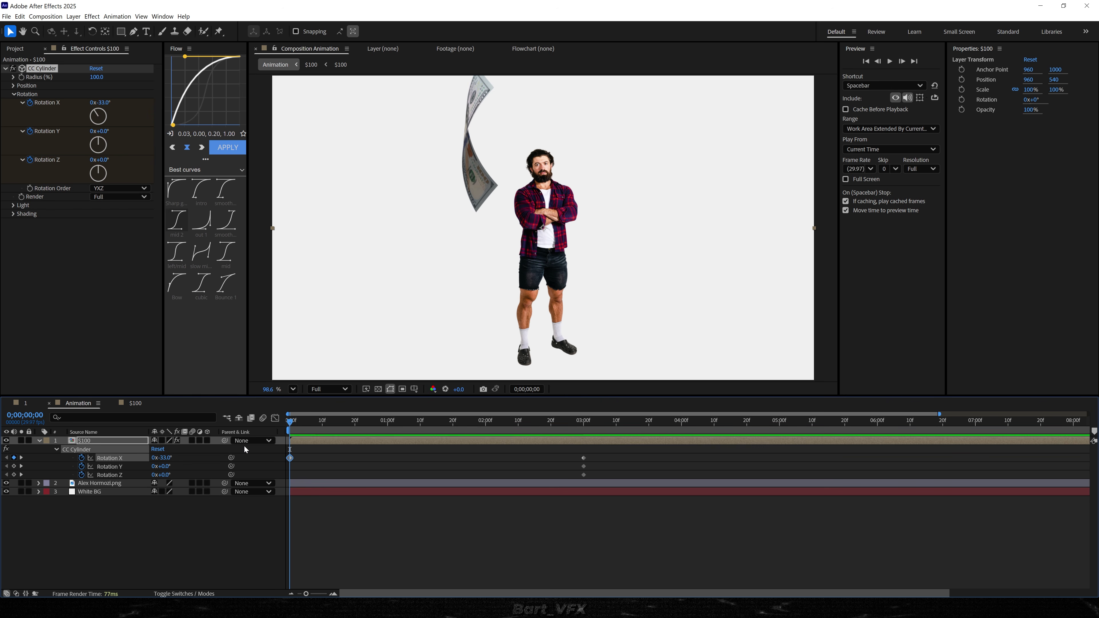
left_click(162, 466)
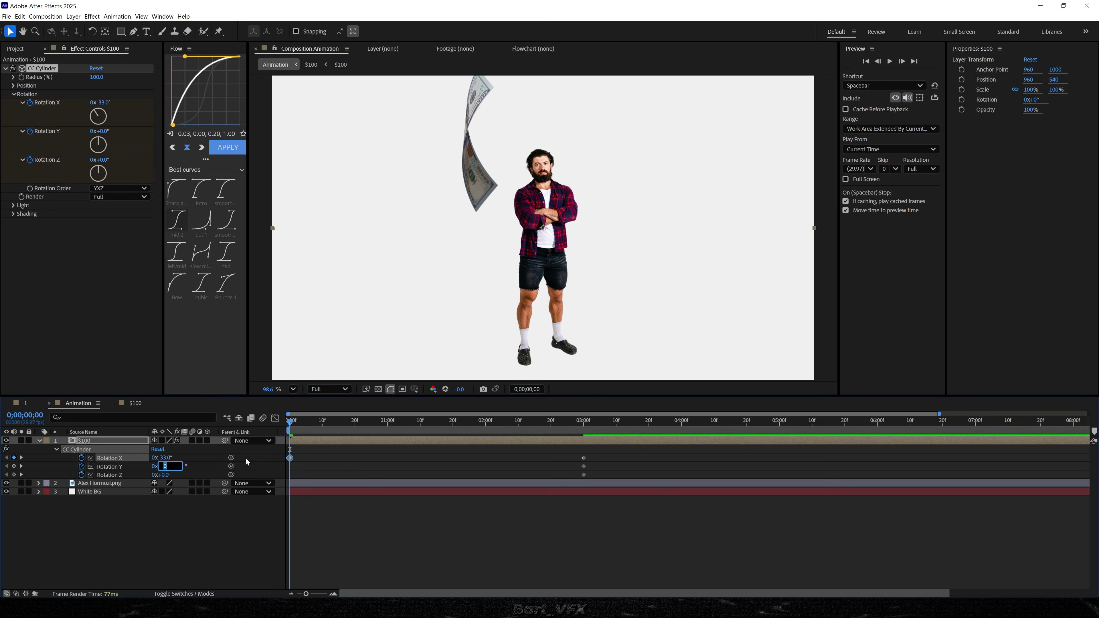
key("Return")
left_click(165, 475)
type("-12")
key("Return")
key("space")
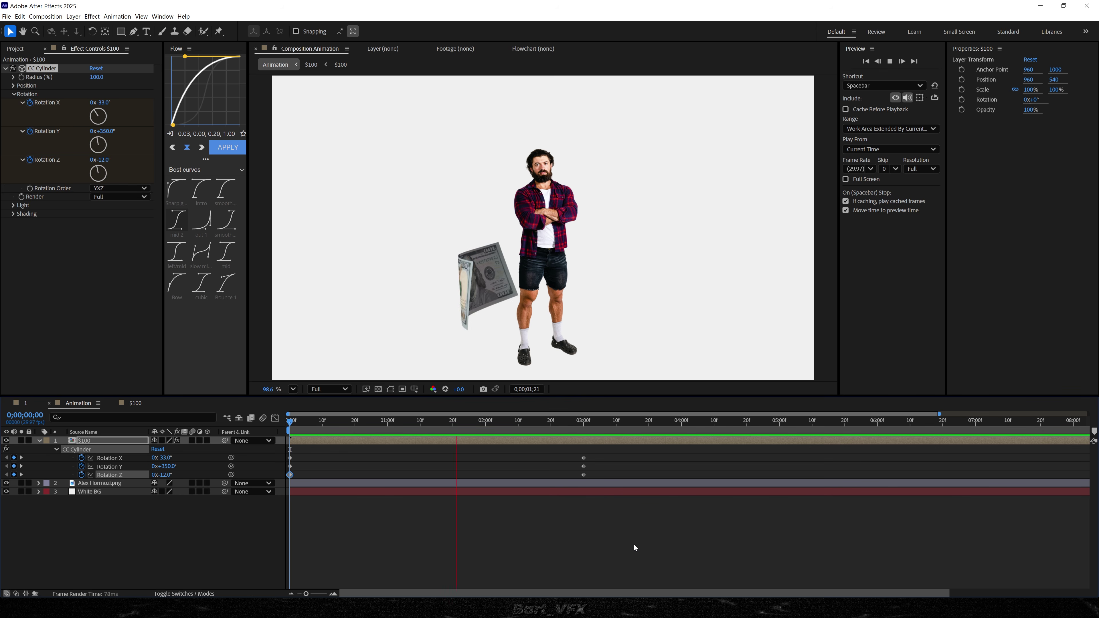
left_click(634, 544)
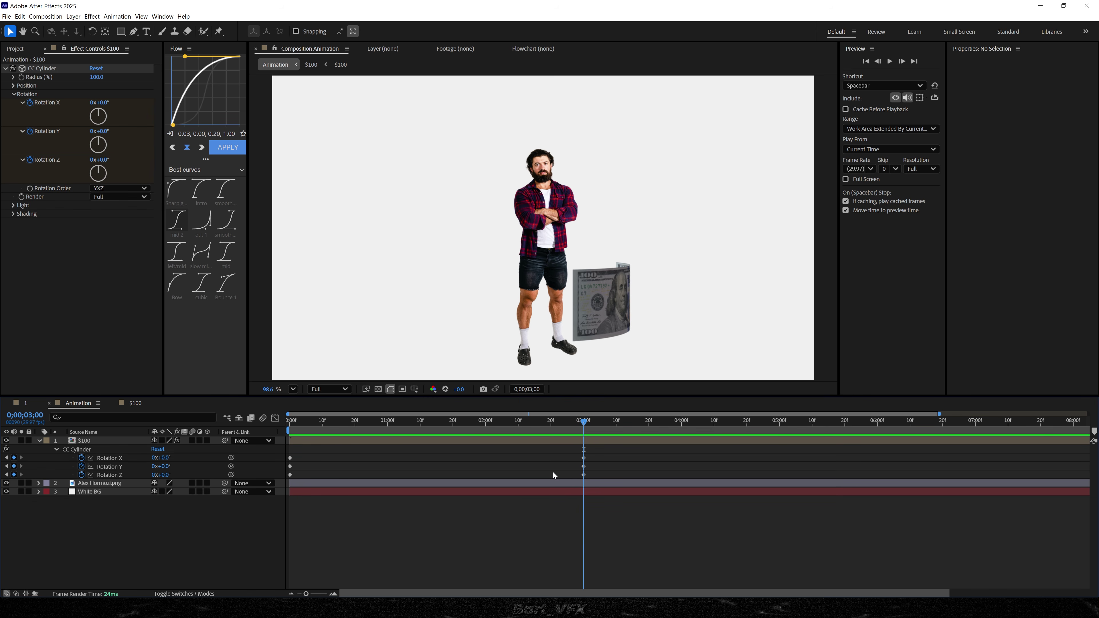
Set CC Cylinder's rotation keyframes at 3 seconds to X 16°, Y 3° and Z 9°.
left_click(165, 459)
type("16")
key("Return")
left_click(169, 466)
type("3")
key("Return")
left_click(162, 475)
type("9")
key("Return")
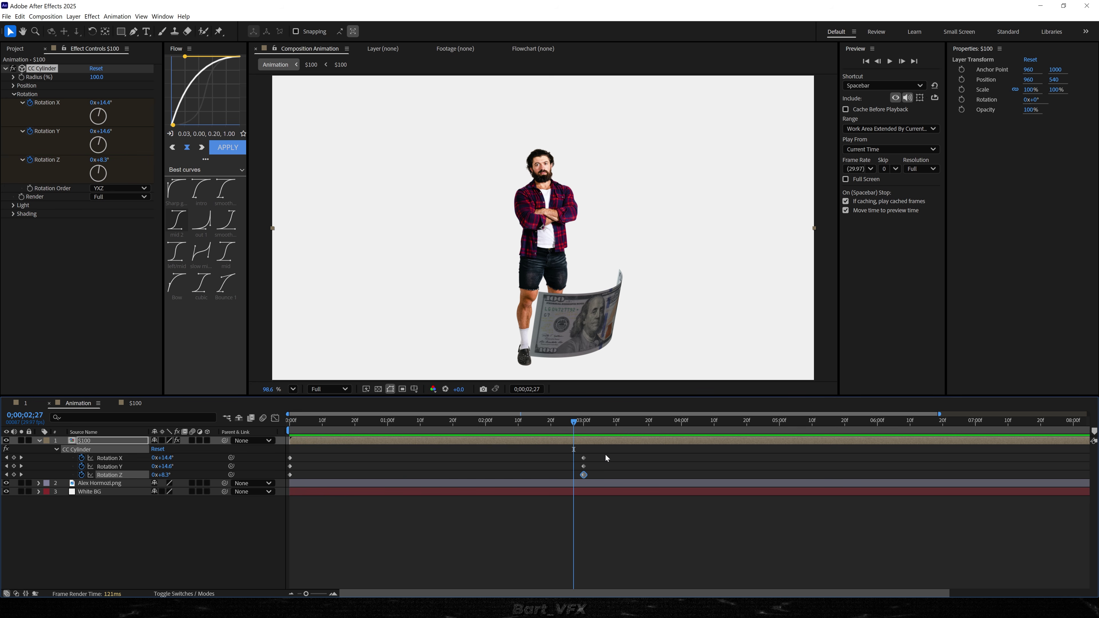
Apply Easy Ease and the Flow curve 0.03, 0.00, 0.20, 1.00 to all CC Cylinder rotation keyframes, and preview the motion.
left_click_drag(606, 453, 276, 486)
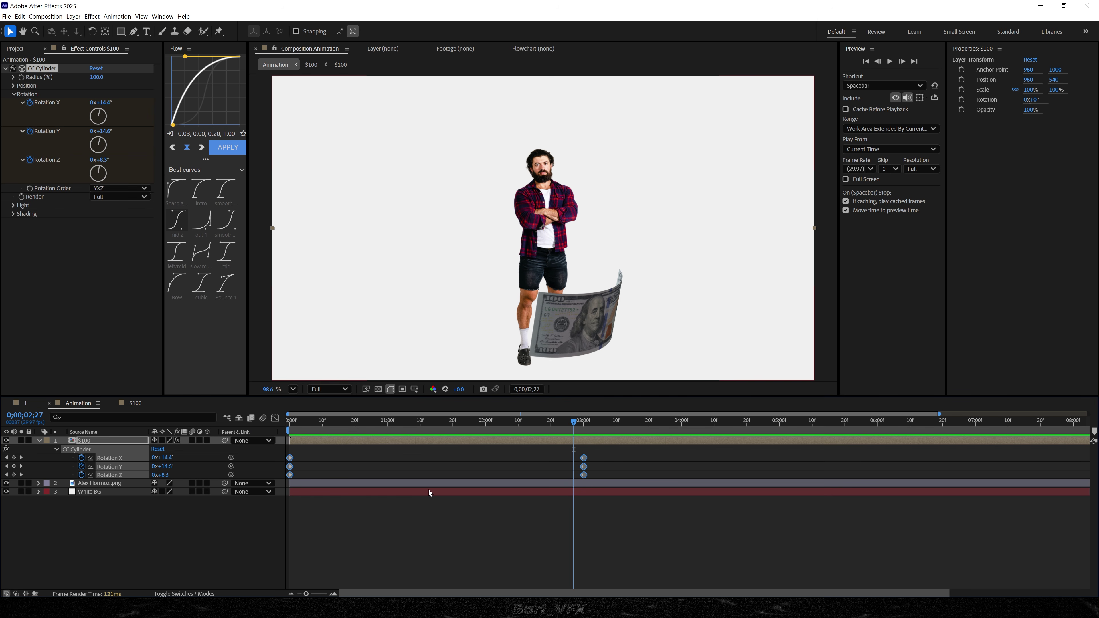
key("F9")
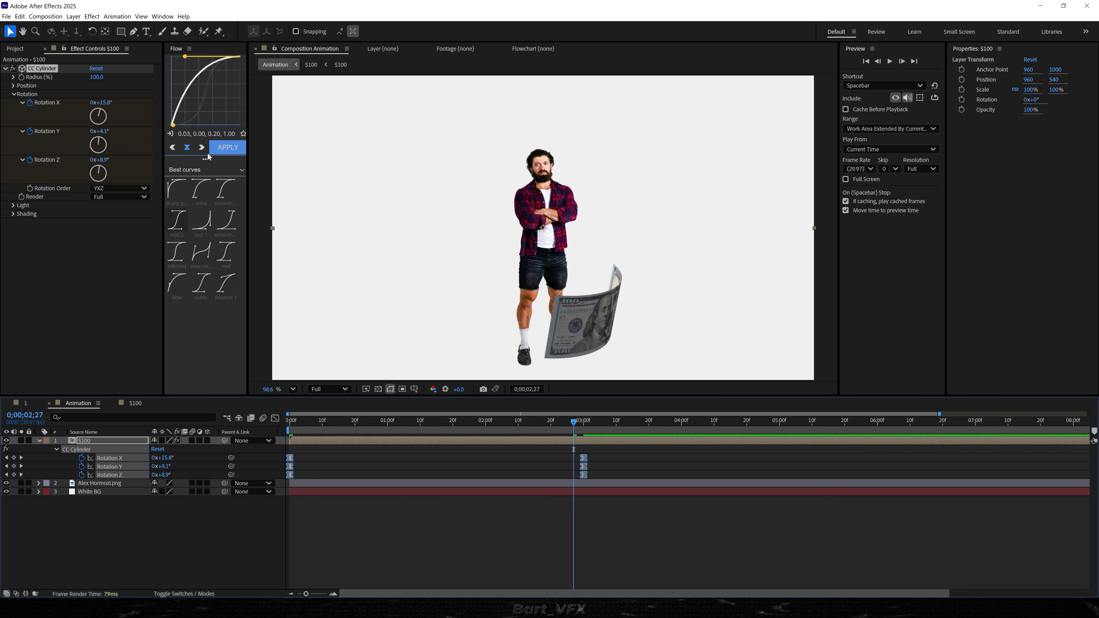
left_click(228, 147)
left_click(274, 418)
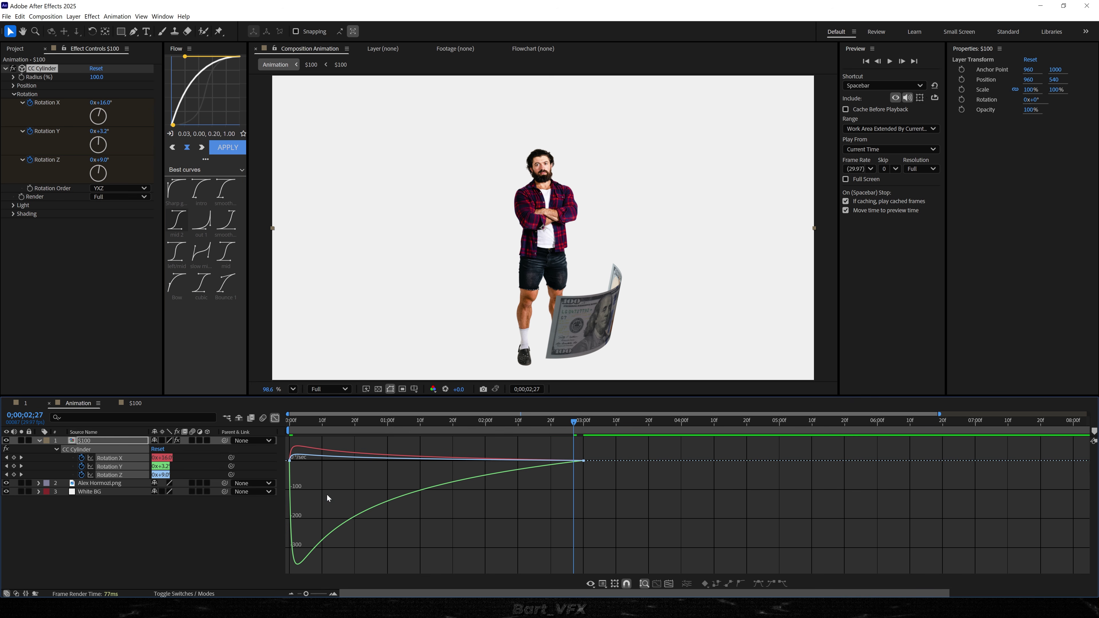
left_click(277, 420)
key("space")
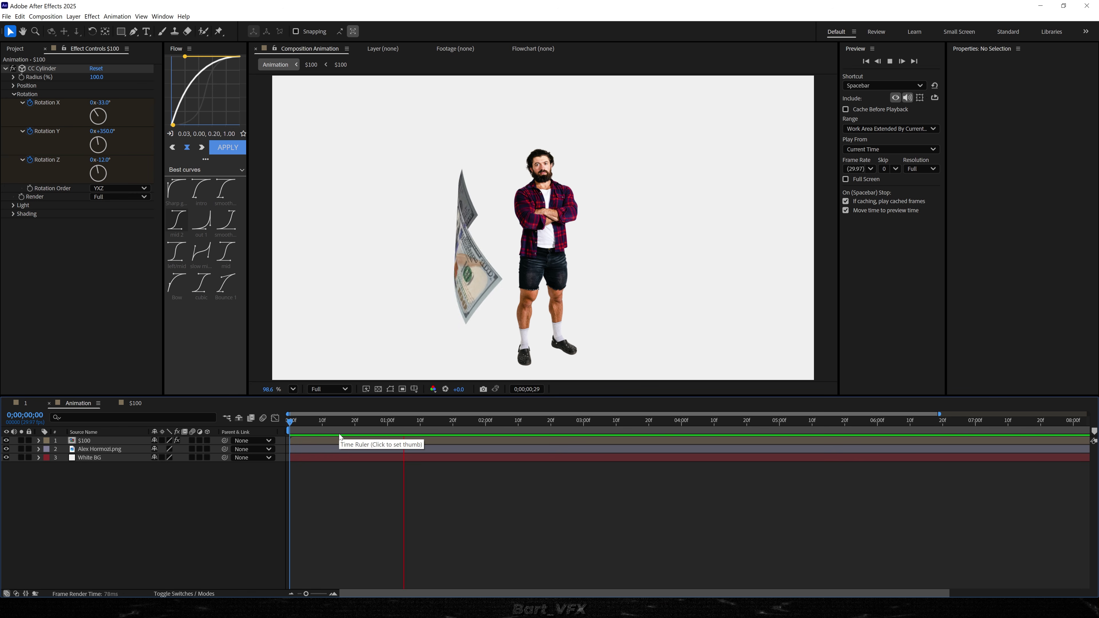
key("space")
Set CC Cylinder's Render option to Outside on the $100 layer and preview the bill.
left_click_drag(418, 421, 447, 429)
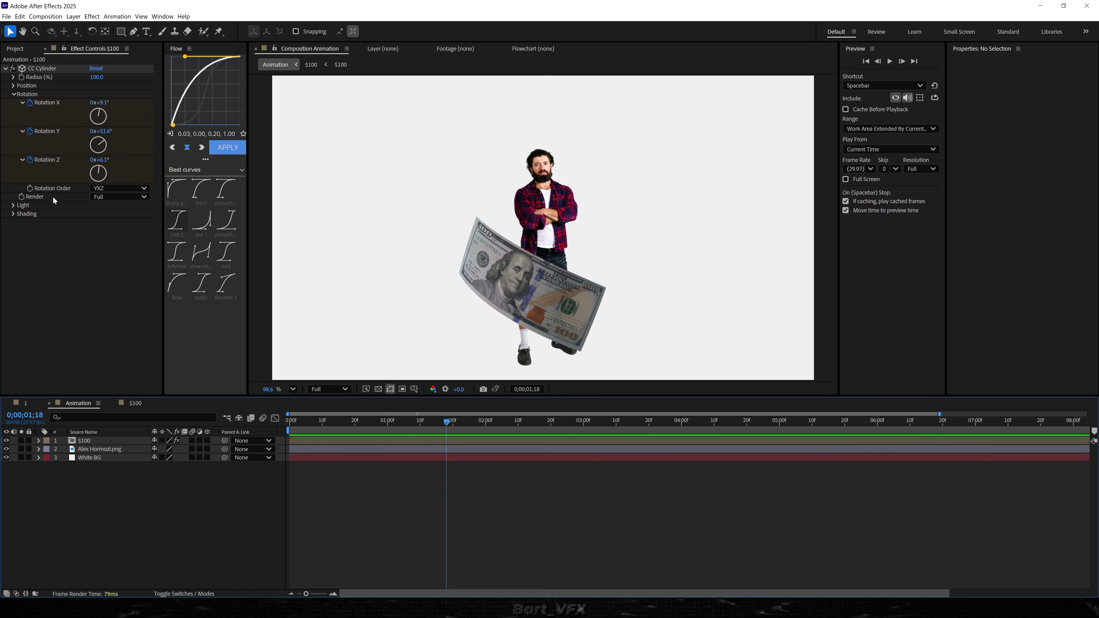
left_click(130, 196)
left_click(125, 215)
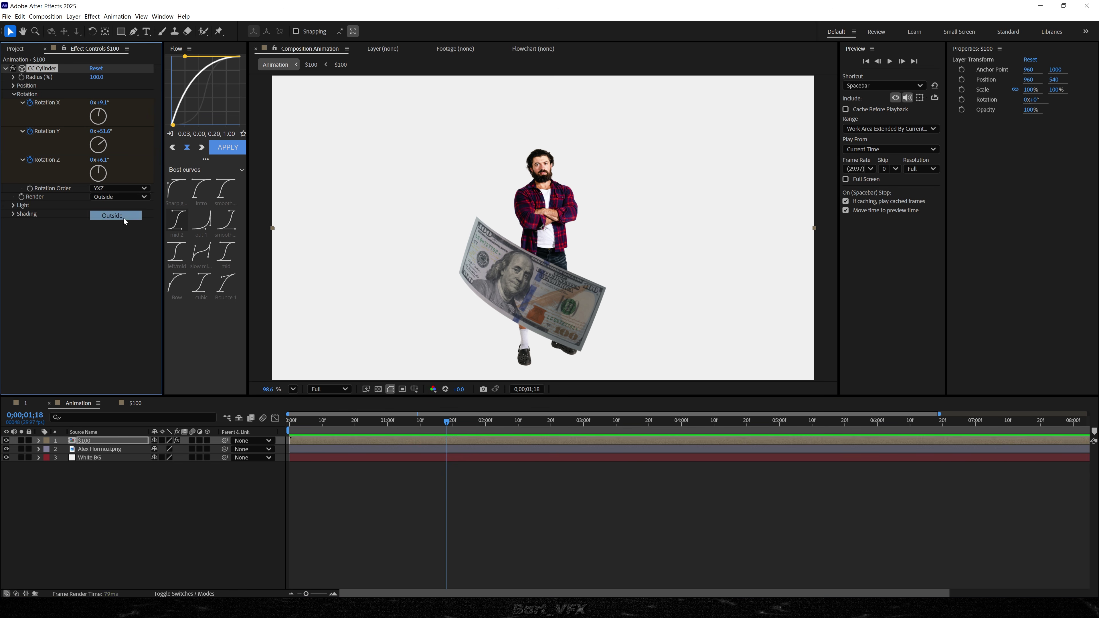
key("space")
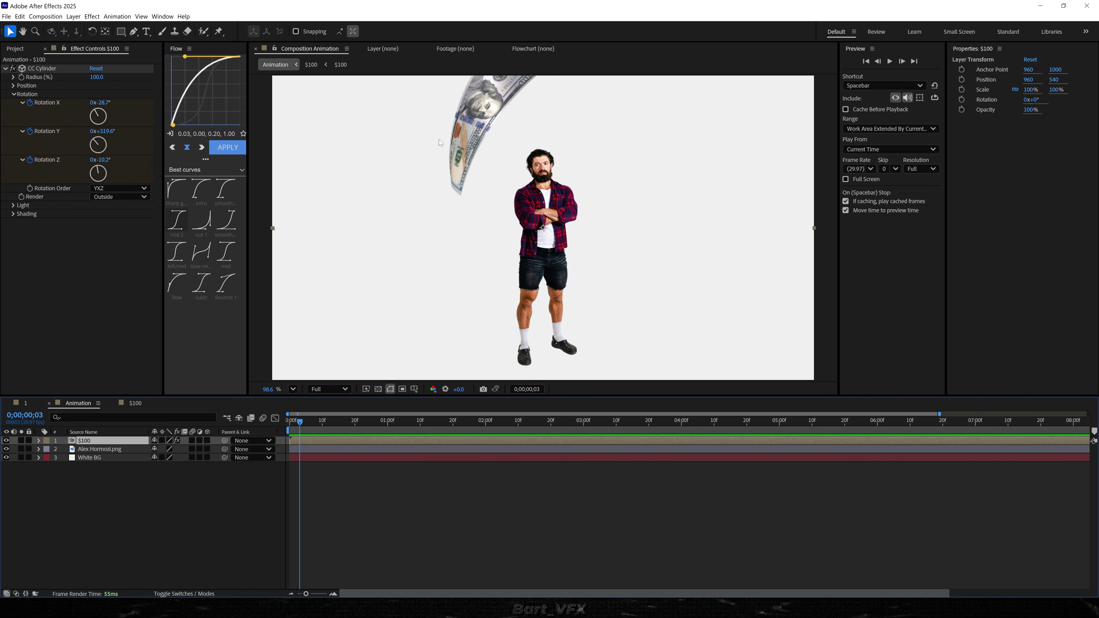
mouse_move(300, 423)
left_mouse_down()
mouse_move(324, 428)
mouse_move(308, 429)
left_mouse_up()
key("space")
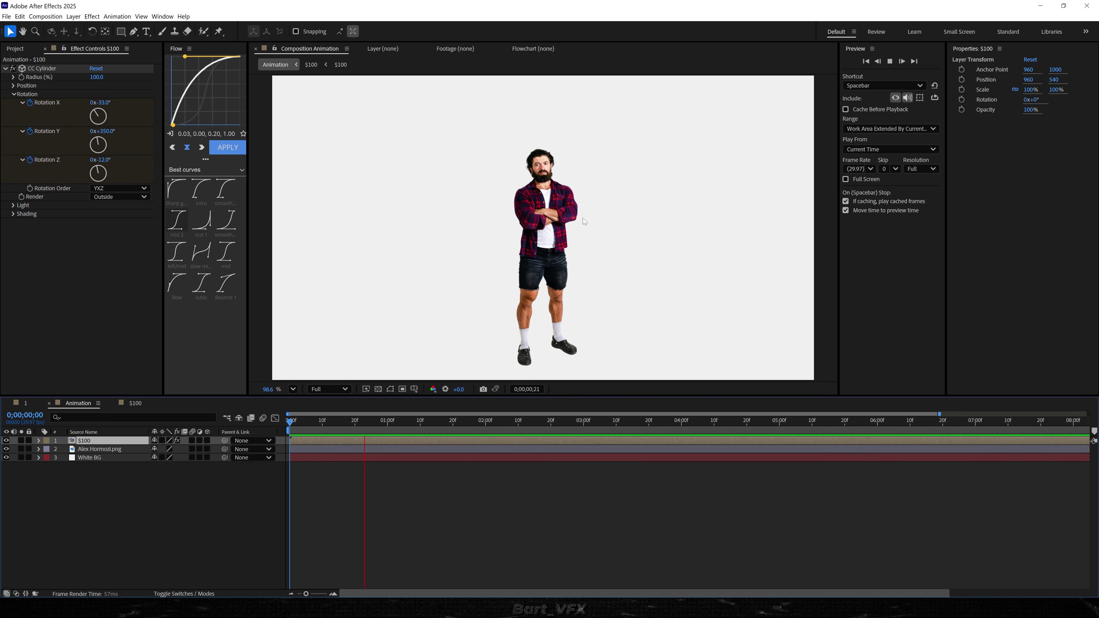
key("space")
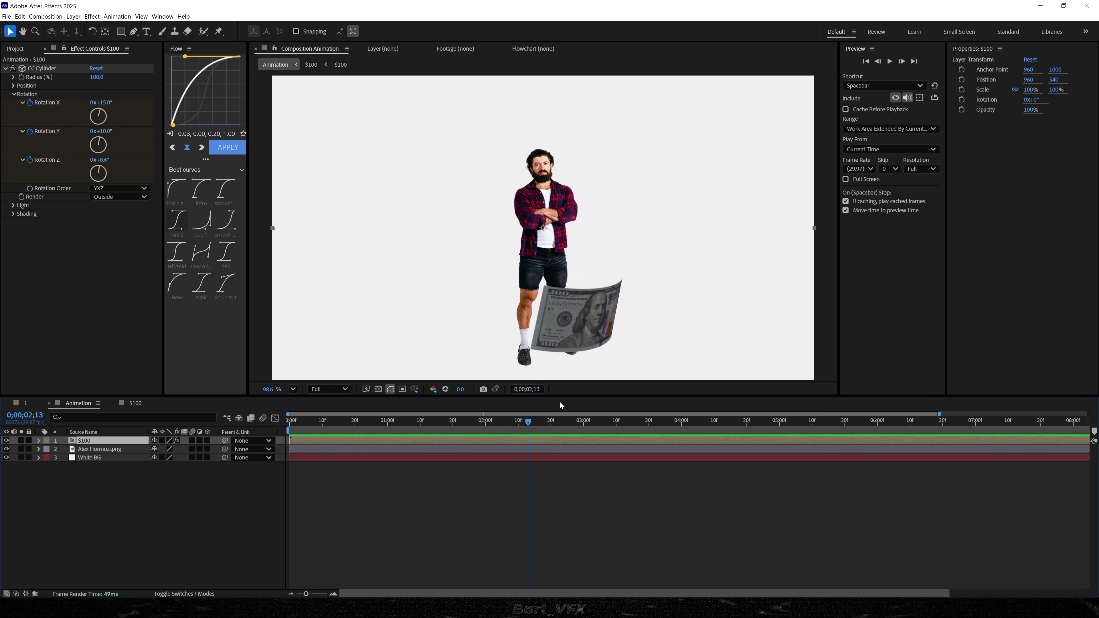
Rename the $100 layer in the Animation composition as Front.
left_click_drag(335, 425, 454, 428)
key("Return")
type("Front")
key("Return")
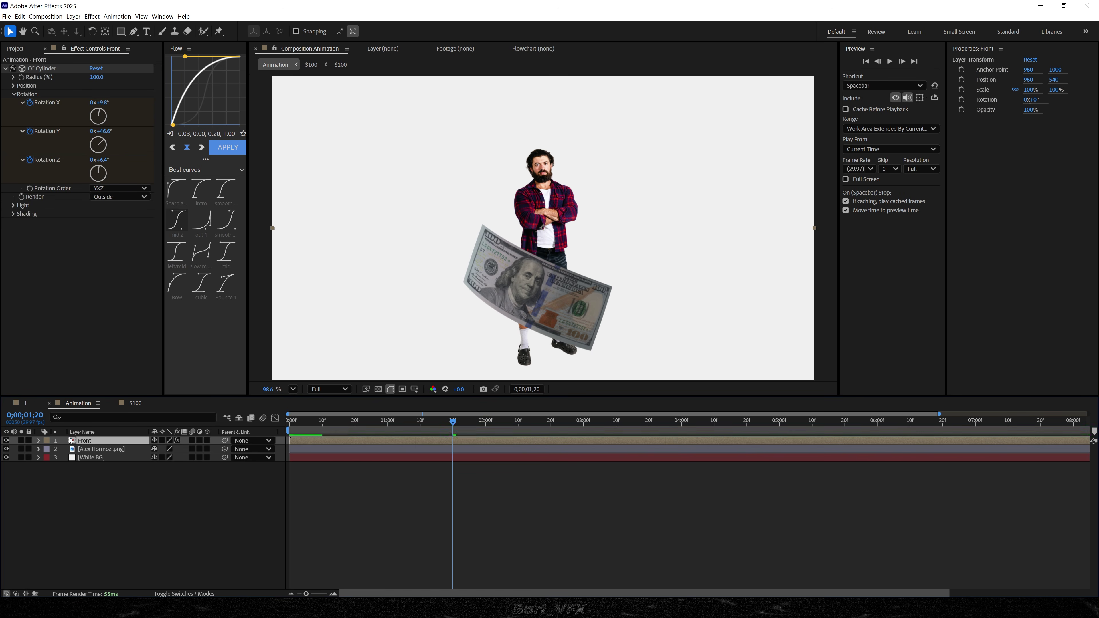
Duplicate the Front layer and move the copy beneath the cut-out man's layer.
key("ctrl+d")
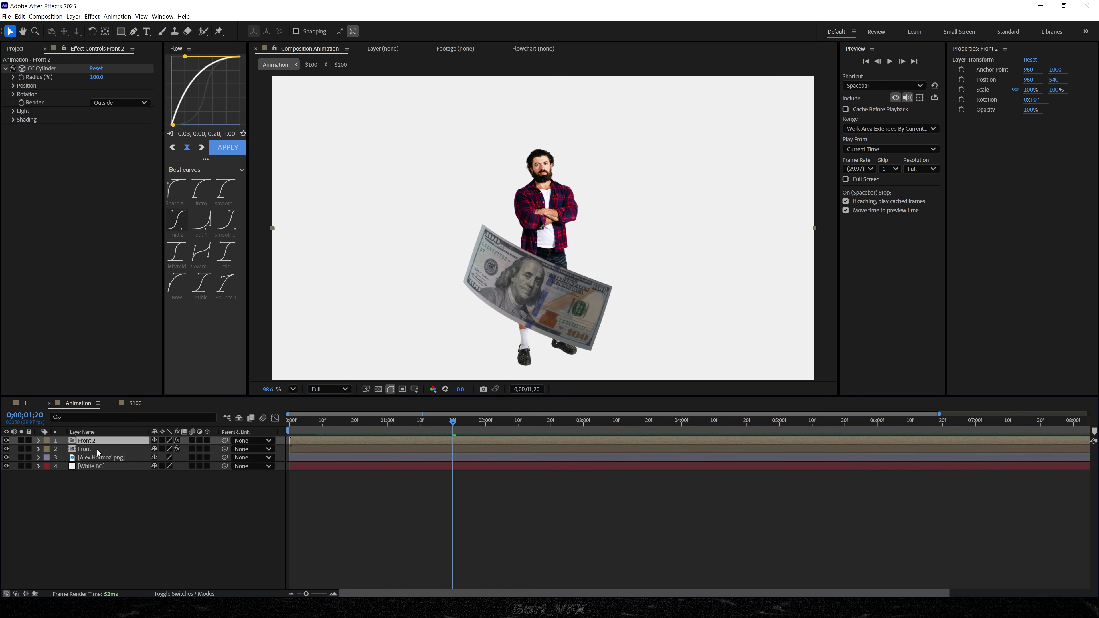
key("Return")
left_click_drag(93, 444, 104, 467)
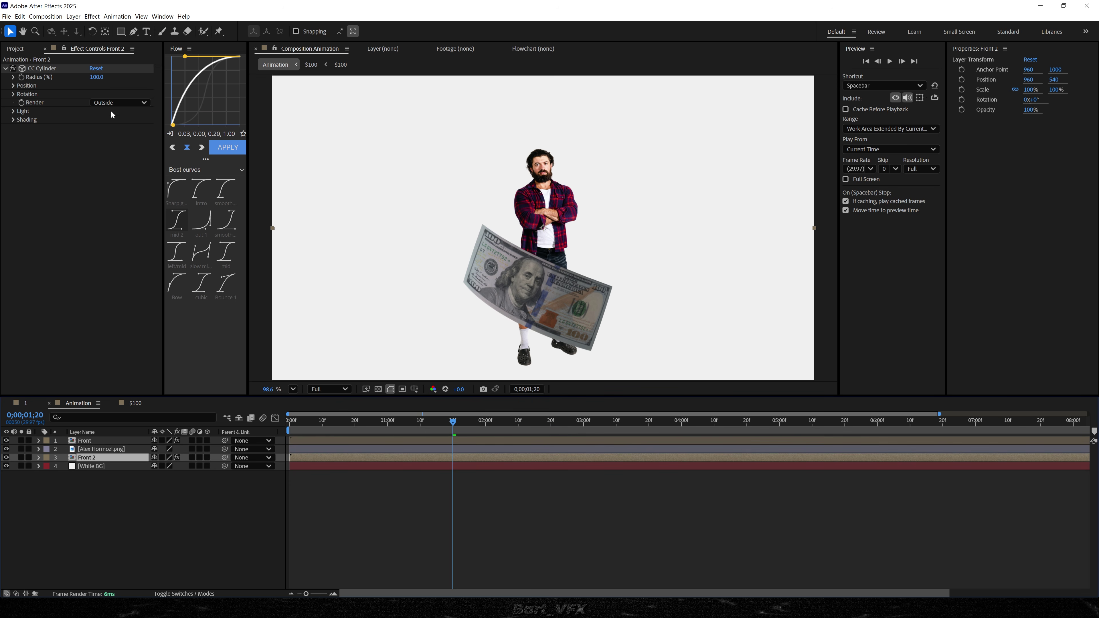
Set CC Cylinder's Render option to Inside on the duplicate behind the man, and preview the animation from the start.
left_click(118, 103)
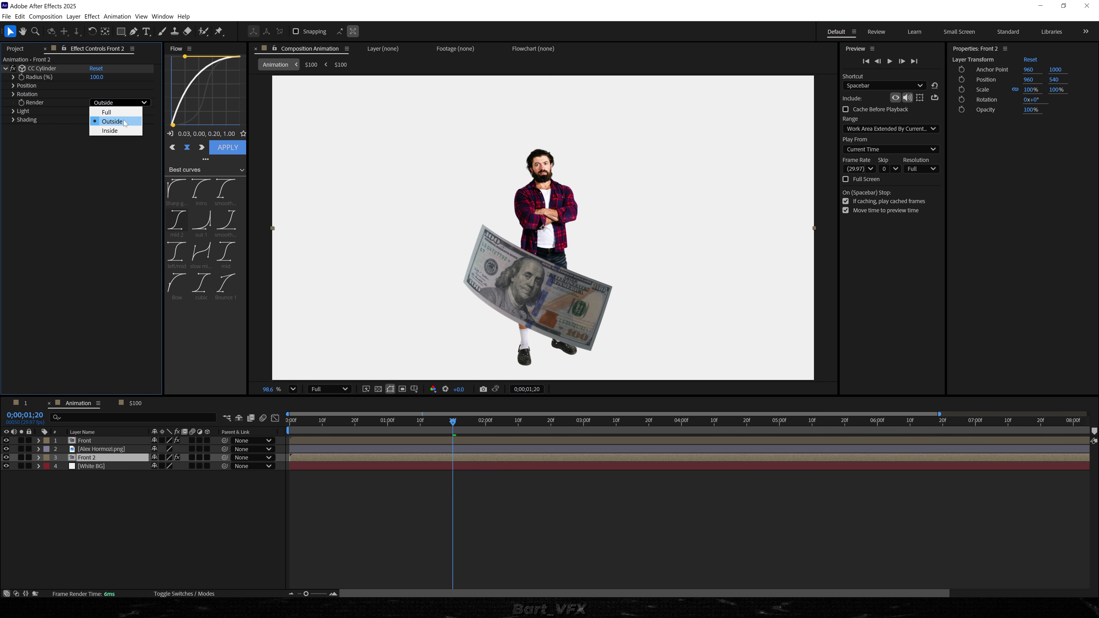
left_click(122, 130)
left_click_drag(330, 422, 280, 427)
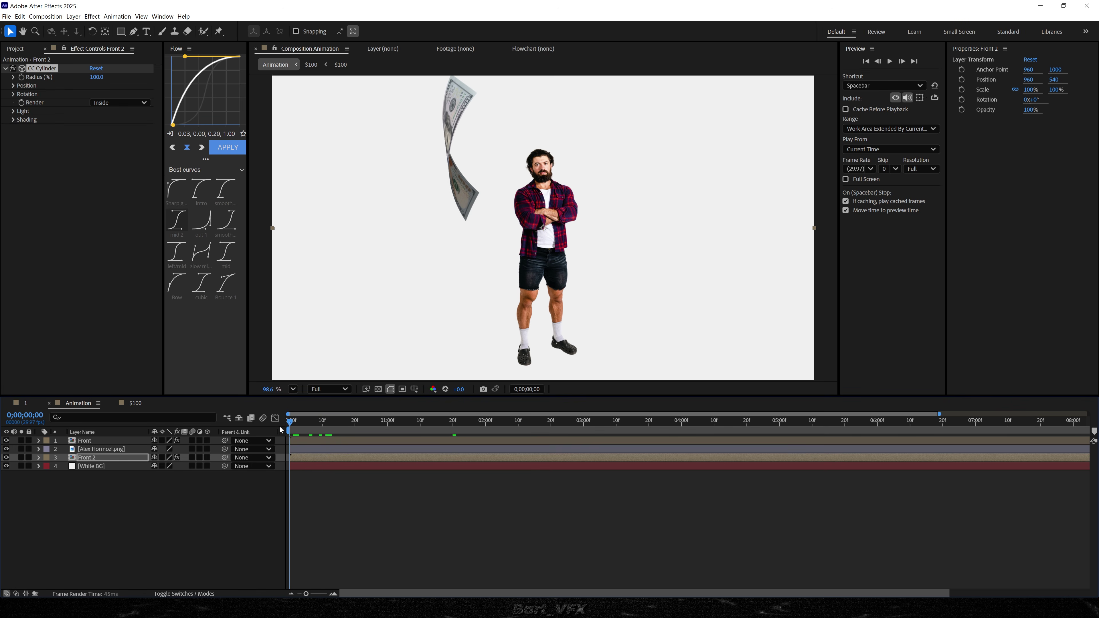
left_click(95, 450)
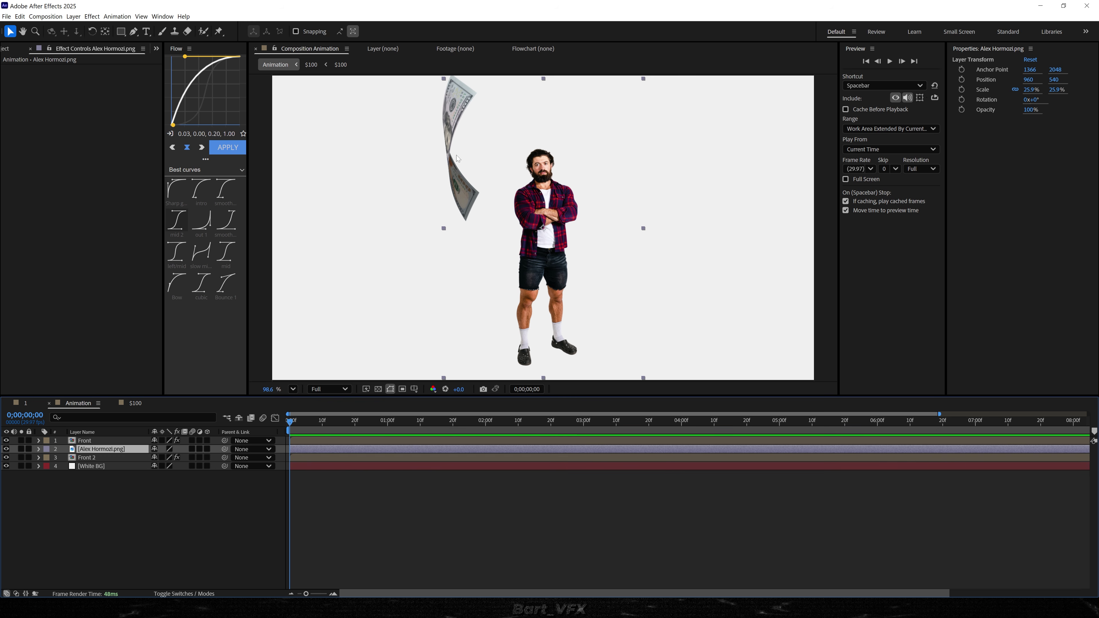
key("space")
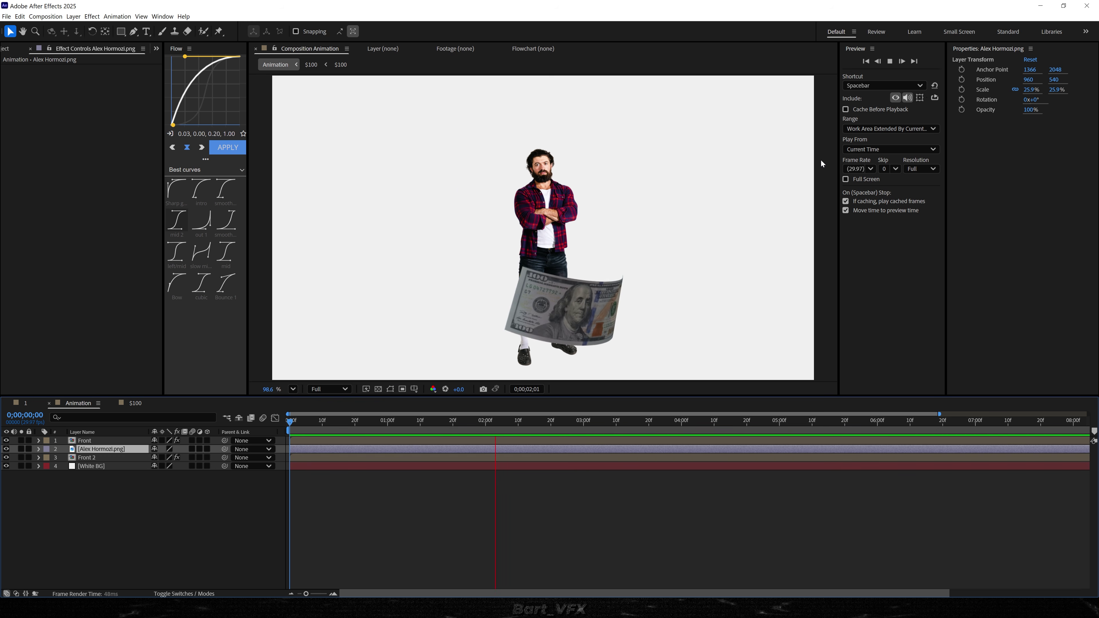
Rename the duplicated bill layer behind the man as Back.
left_click(87, 458)
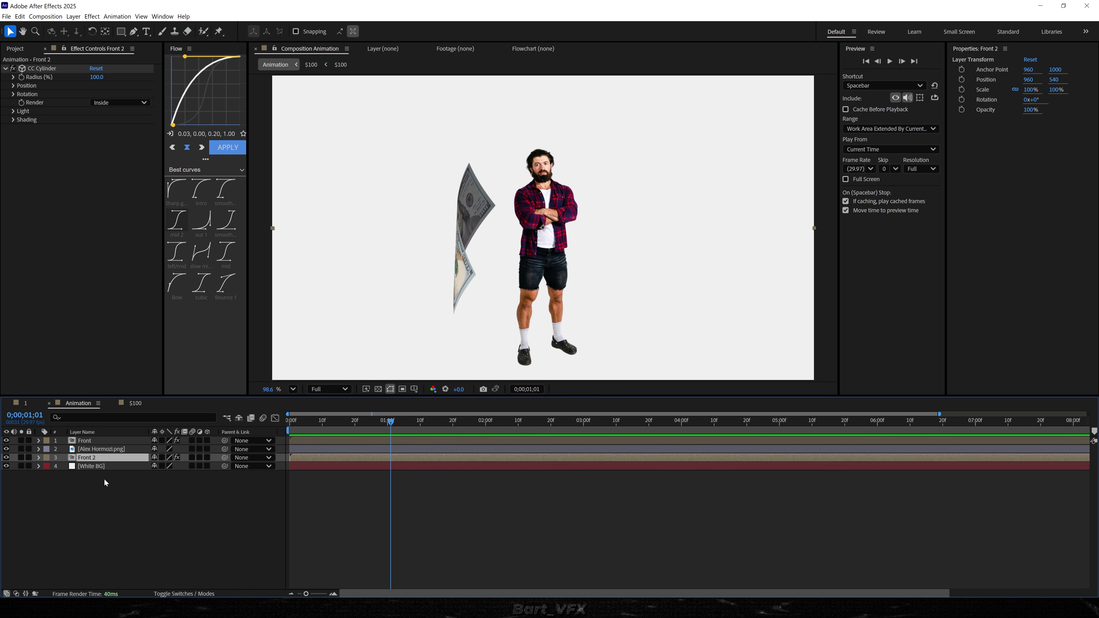
key("Return")
type("BN")
key("BackSpace")
type("ack")
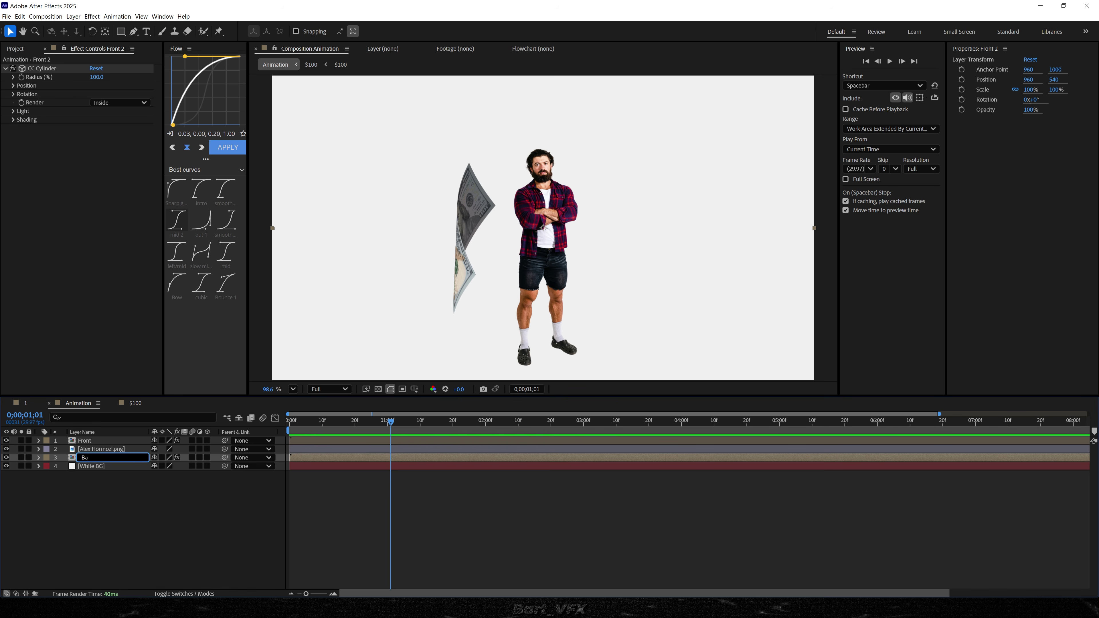
key("Return")
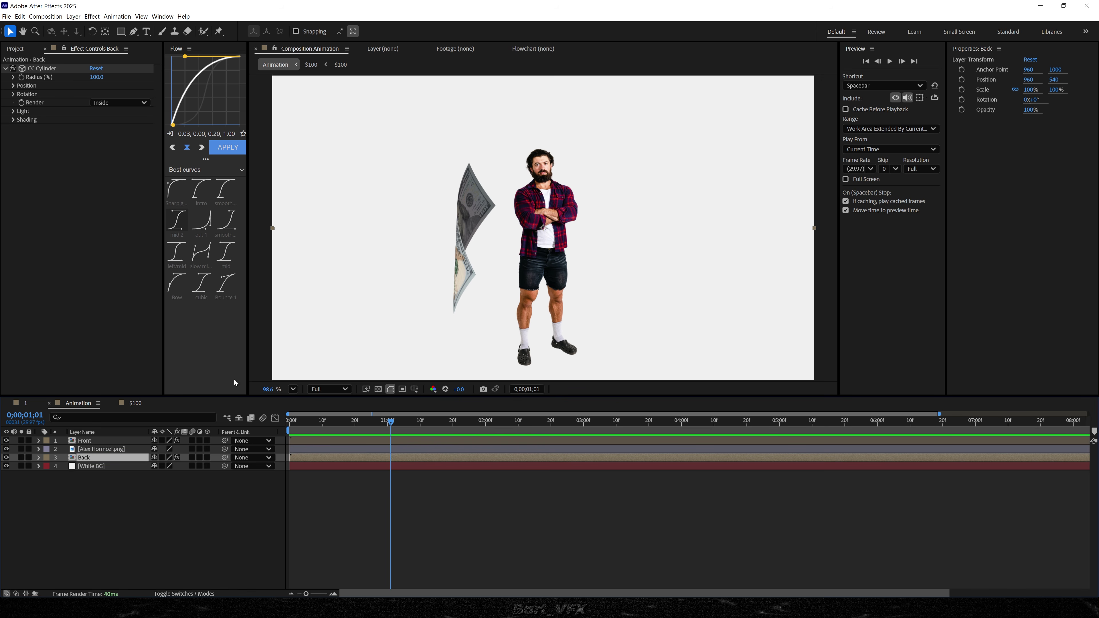
Scale the Front and Back bill layers together to 87.2% and preview the animation.
left_click(92, 441, "ctrl")
key("s")
left_click_drag(171, 475, 113, 490)
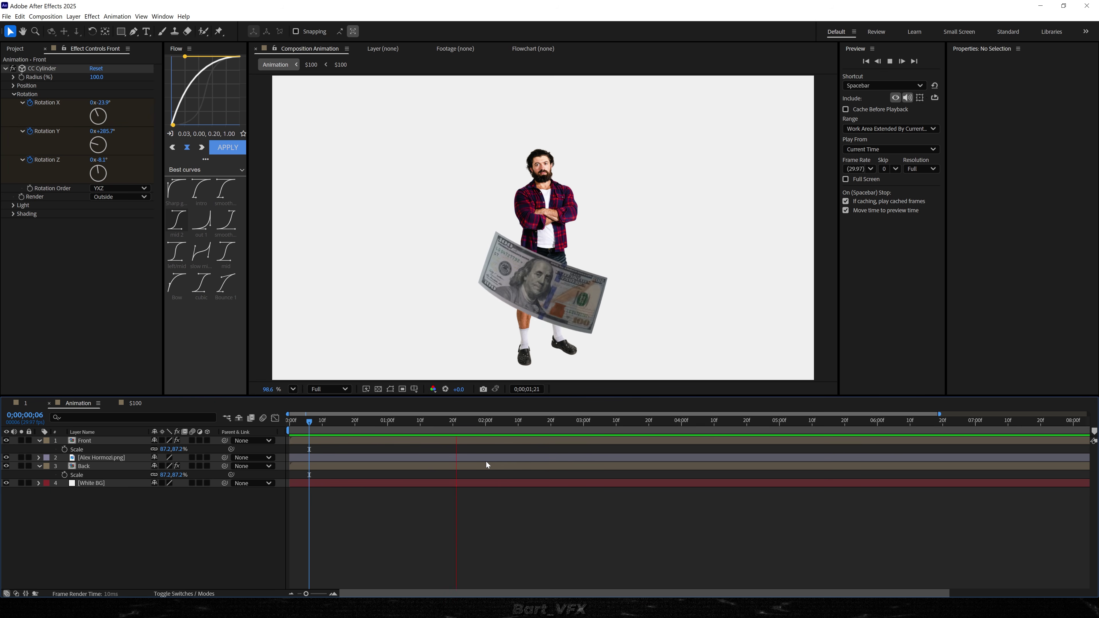
key("space")
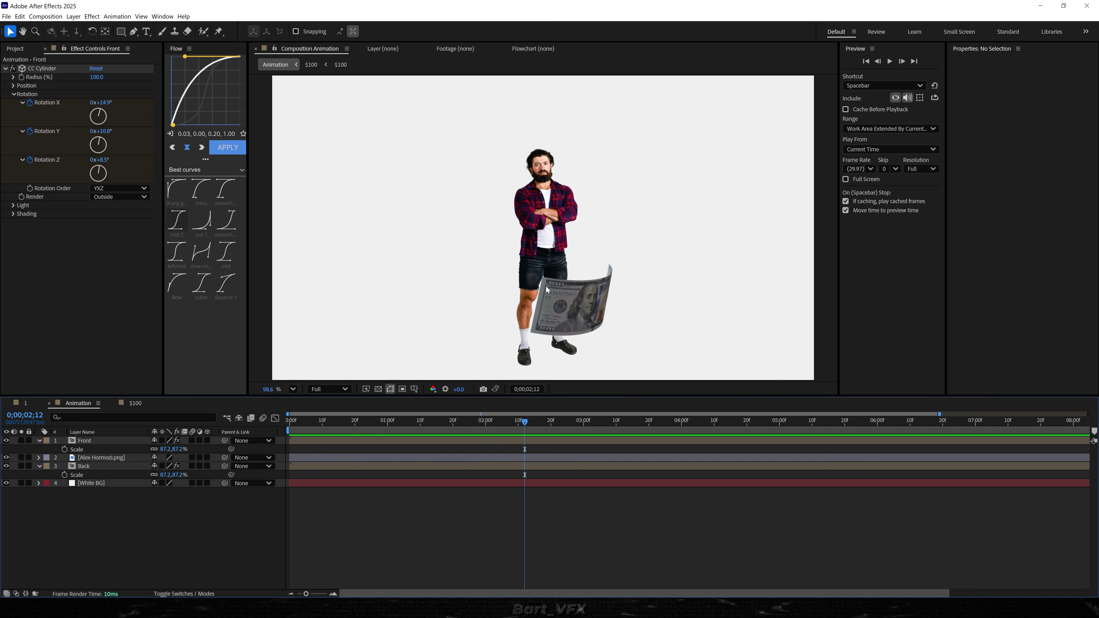
mouse_move(524, 423)
left_mouse_down()
mouse_move(484, 430)
mouse_move(538, 424)
left_mouse_up()
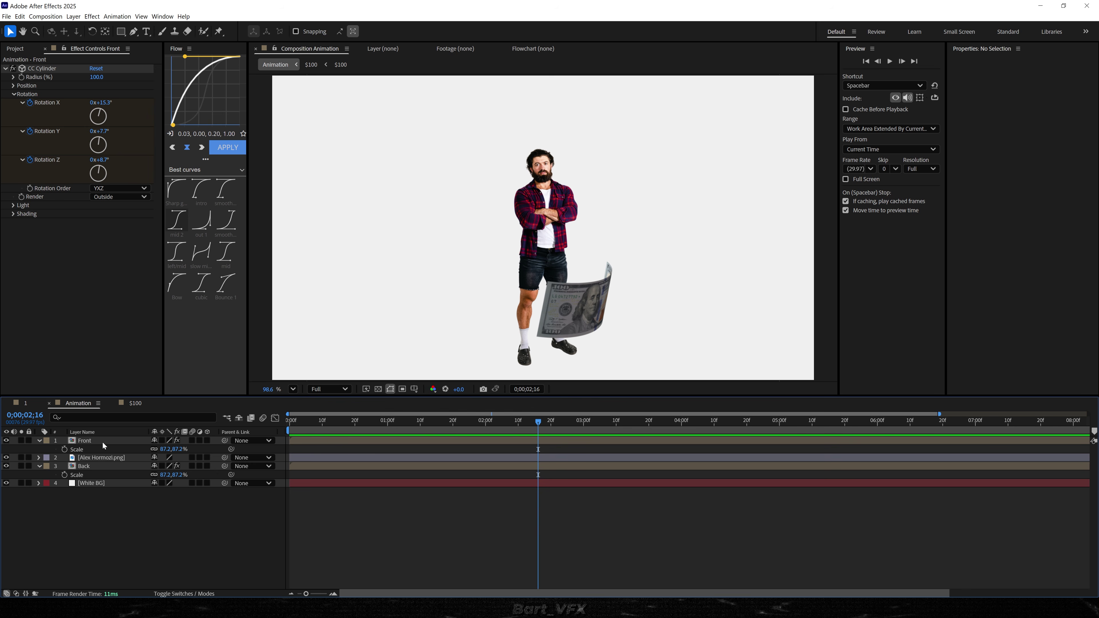
Adjust the bill's position at 0;00;03;00 inside the Front layer's $100 precomp, and preview the result in the Animation composition.
double_click(94, 441)
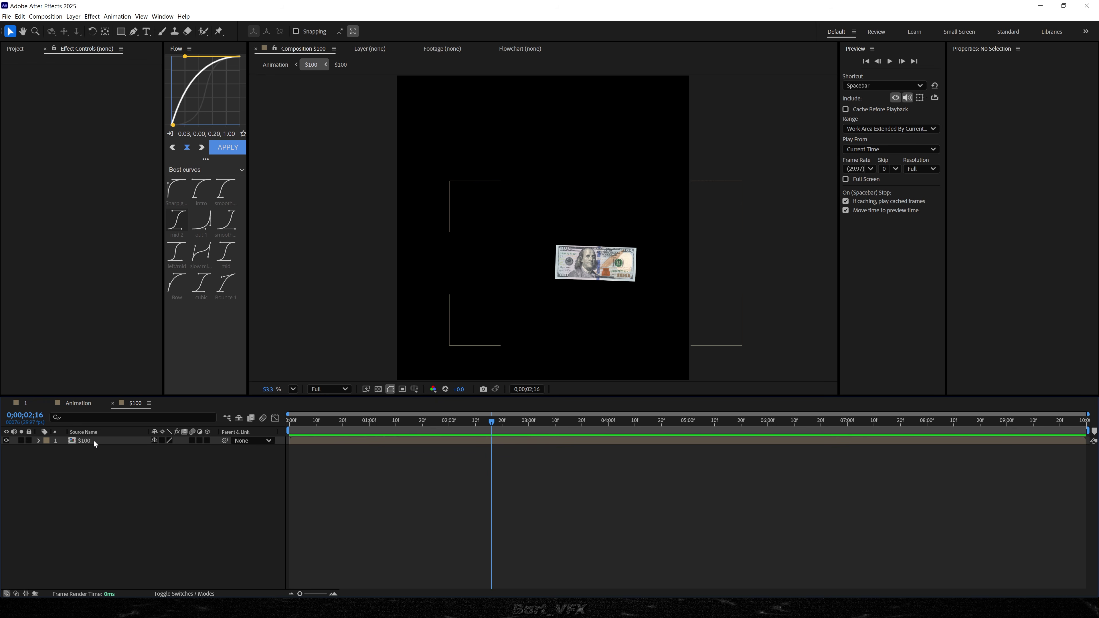
left_click(376, 443)
key("p")
left_click(536, 428)
left_click_drag(581, 280, 597, 286)
key("Tab")
left_click(502, 324)
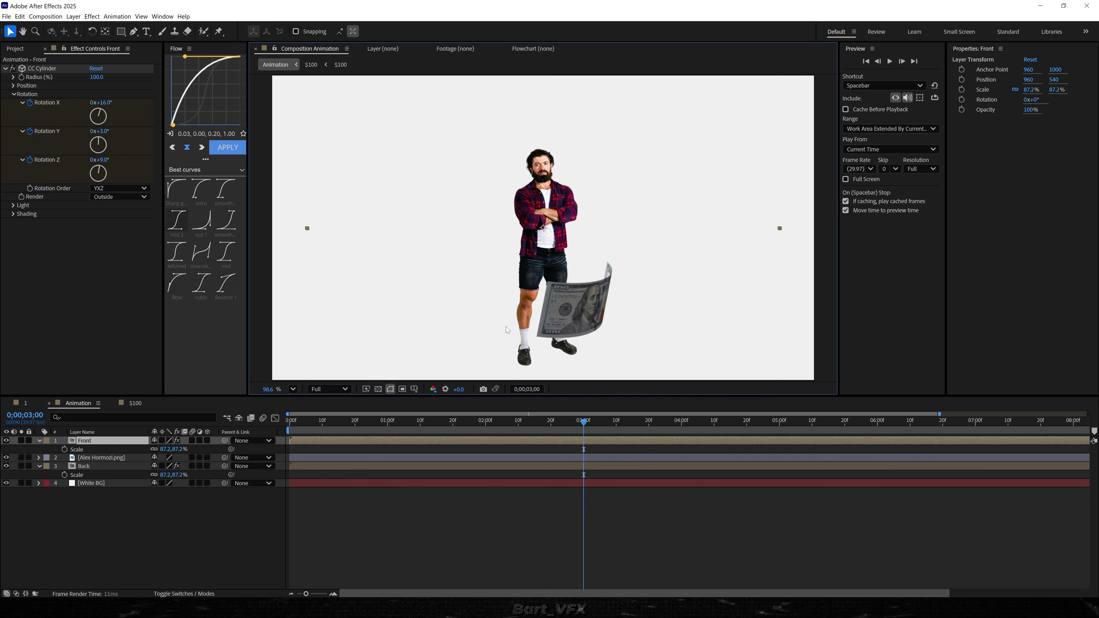
key("space")
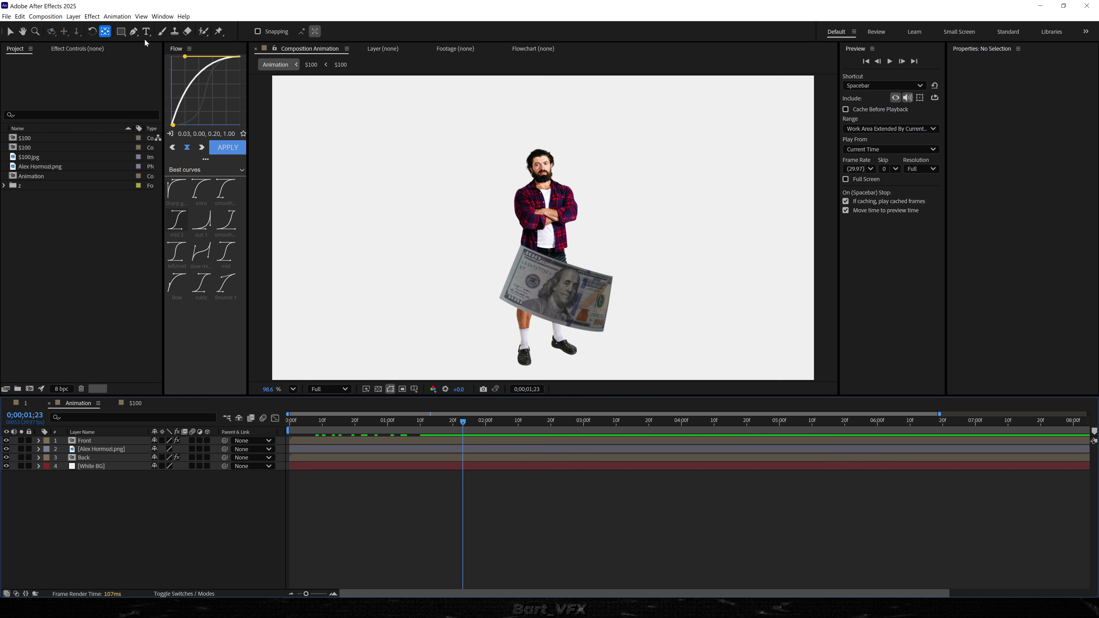
Add the text "Alex Hormozi" at 78.3 px and centre its anchor point and the layer in the composition.
left_click(147, 31)
left_click(460, 174)
type("AIex Hormozi")
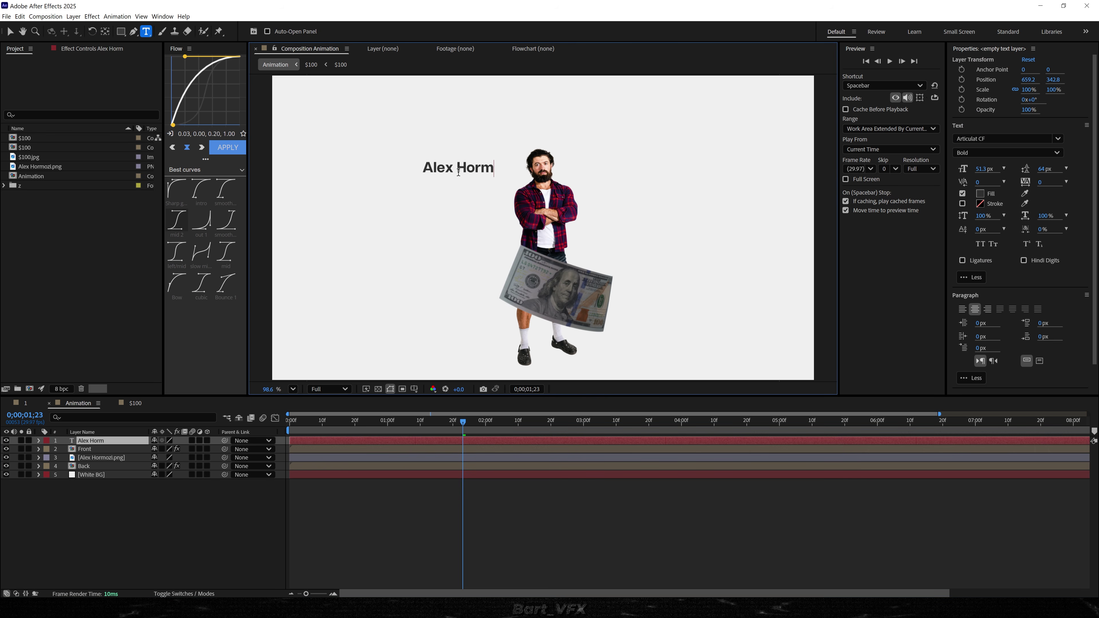
key("ctrl+a")
left_click_drag(983, 169, 1000, 169)
left_click(394, 441)
key("ctrl+alt+Home")
key("ctrl+Home")
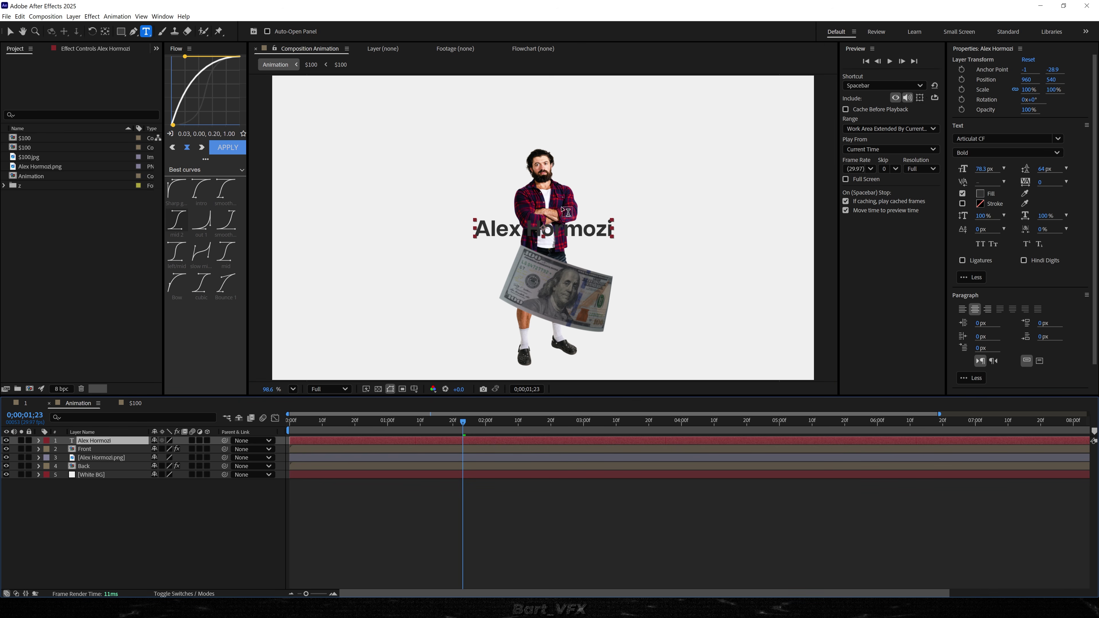
Move the text up to head height at about y 336 and scale it to 174.8%.
key("v")
left_click_drag(575, 216, 576, 174)
key("s")
left_click_drag(167, 449, 541, 450)
Move the text layer beneath the Back layer and reduce its scale slightly.
left_click(96, 441)
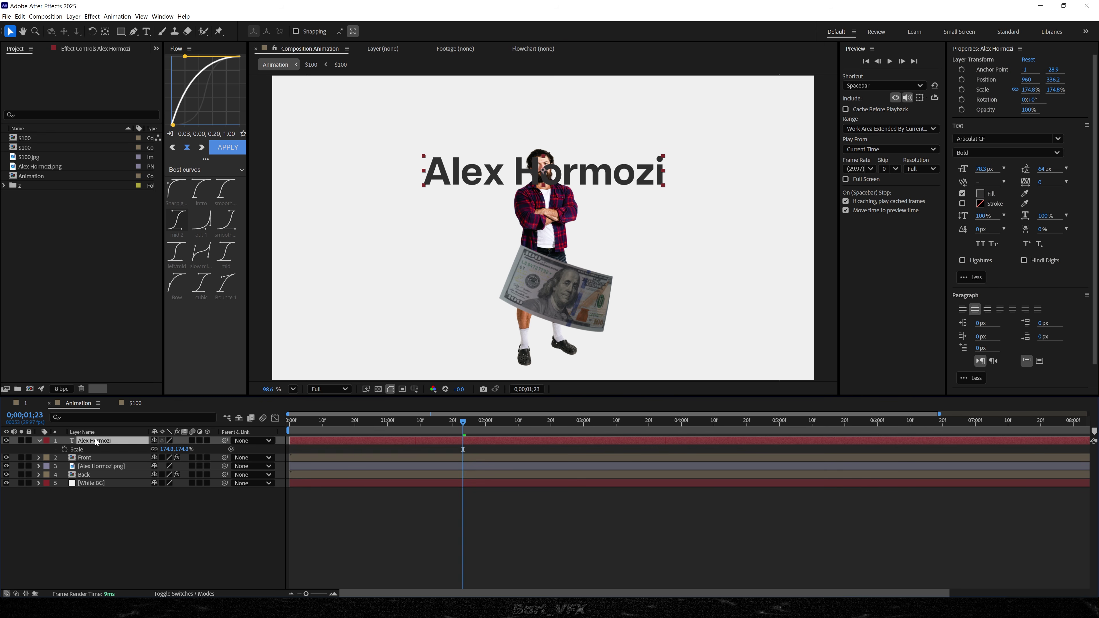
left_click_drag(95, 441, 91, 477)
left_click(230, 505)
left_click_drag(173, 475, 155, 475)
left_click(570, 507)
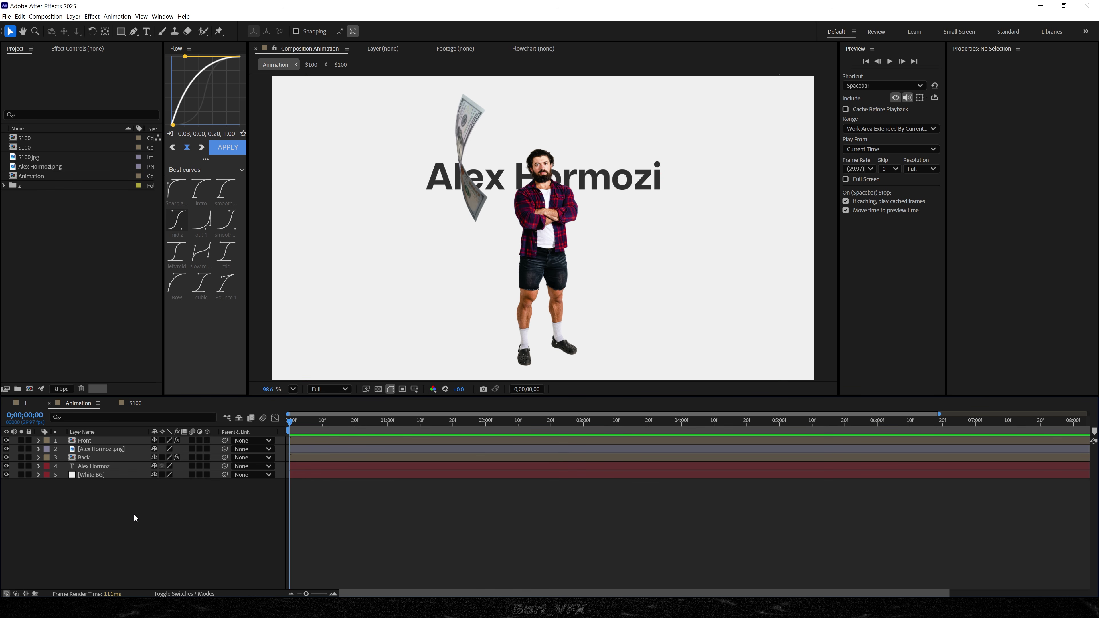
Add a null object to the Animation composition and name it Controller 1.
right_click(134, 515)
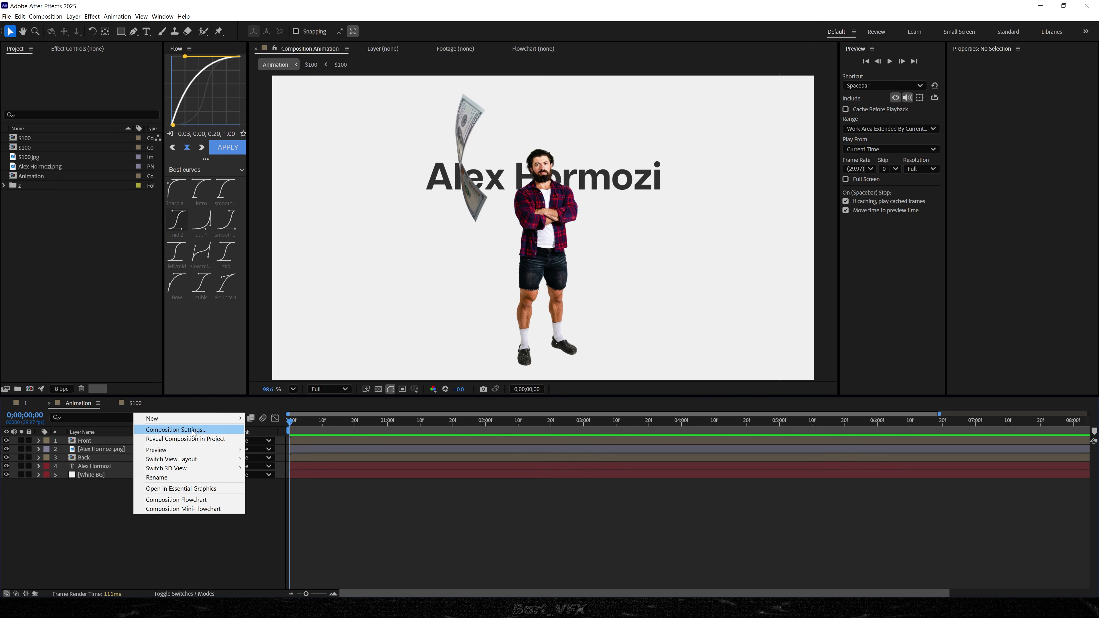
mouse_move(217, 418)
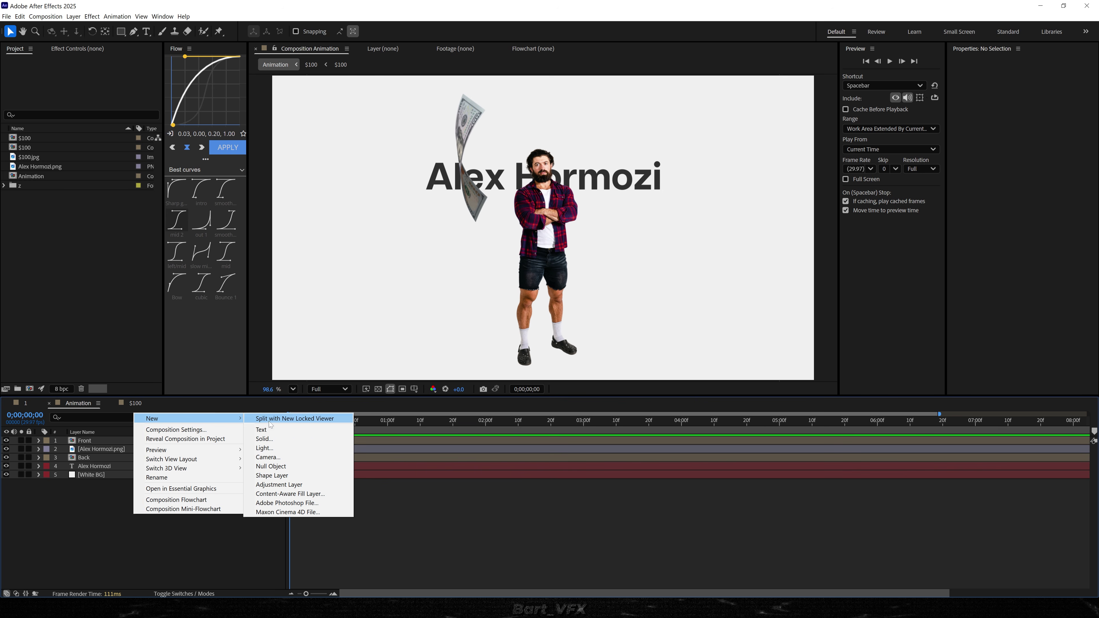
left_click(268, 468)
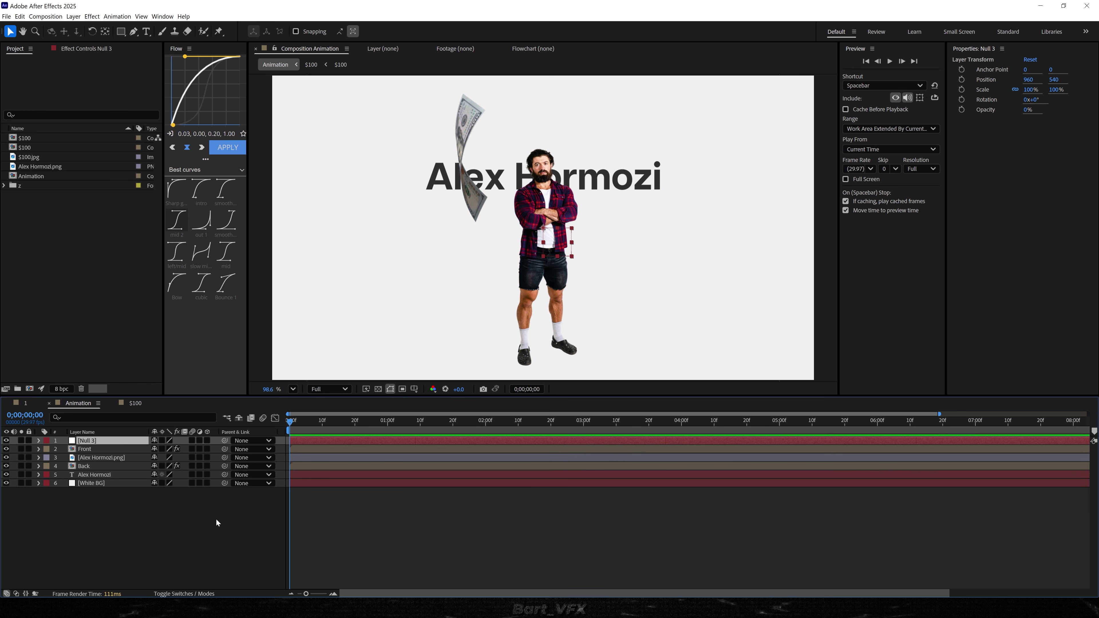
key("Return")
type("Controller")
key("Return")
left_click(90, 441)
key("Return")
left_click(134, 442)
type("1")
left_click(128, 522)
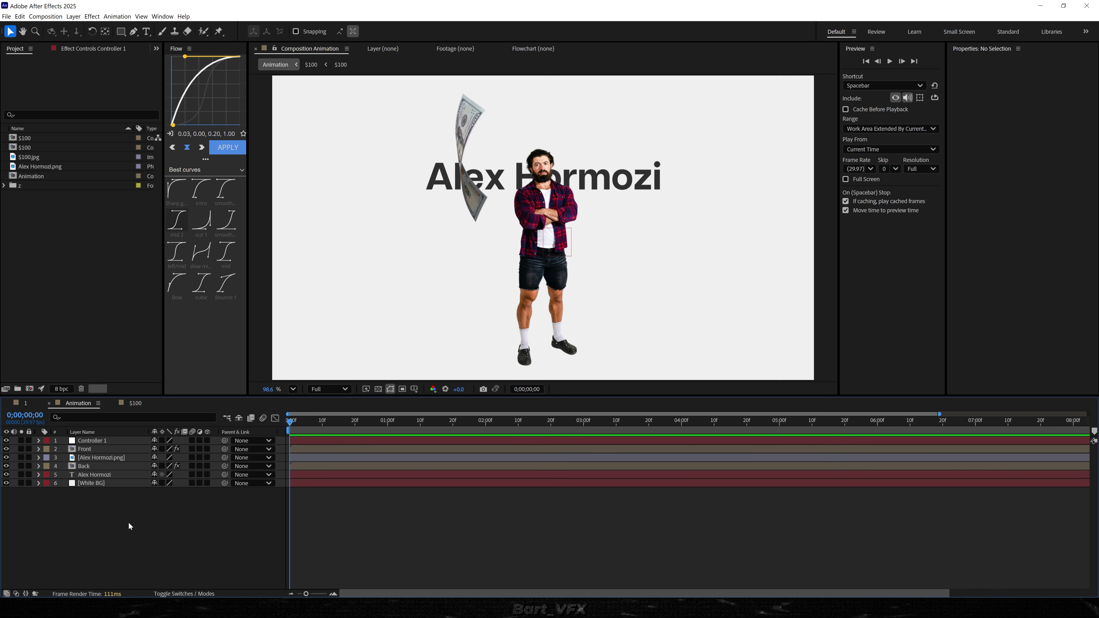
Parent the Front, cut-out man, Back and text layers to Controller 1.
left_click(100, 450)
left_click(93, 475, "shift")
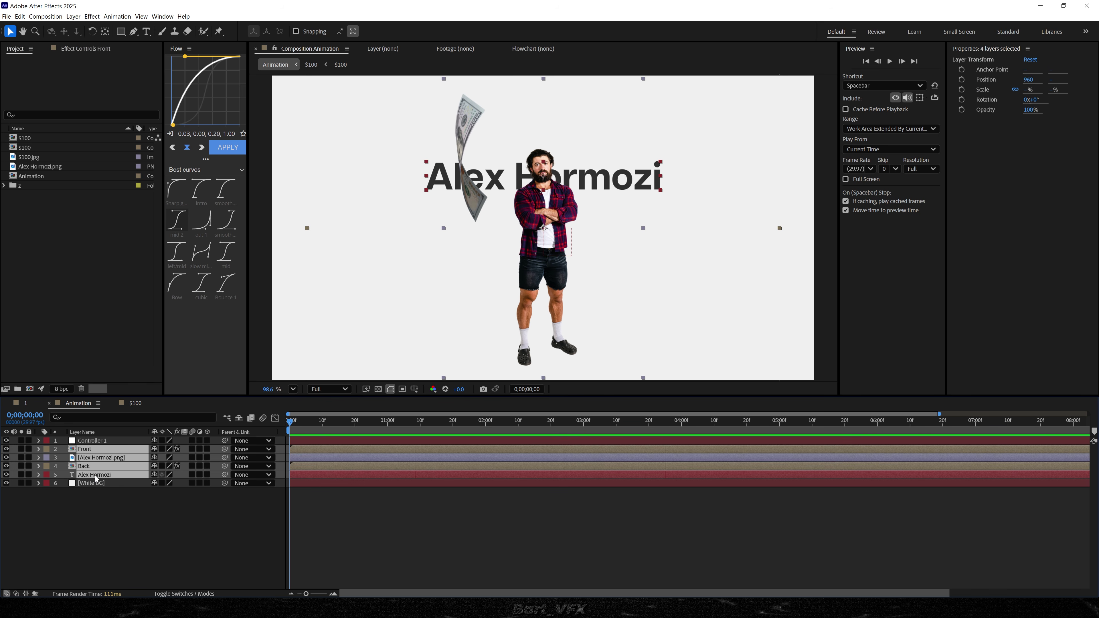
left_click_drag(225, 475, 106, 442)
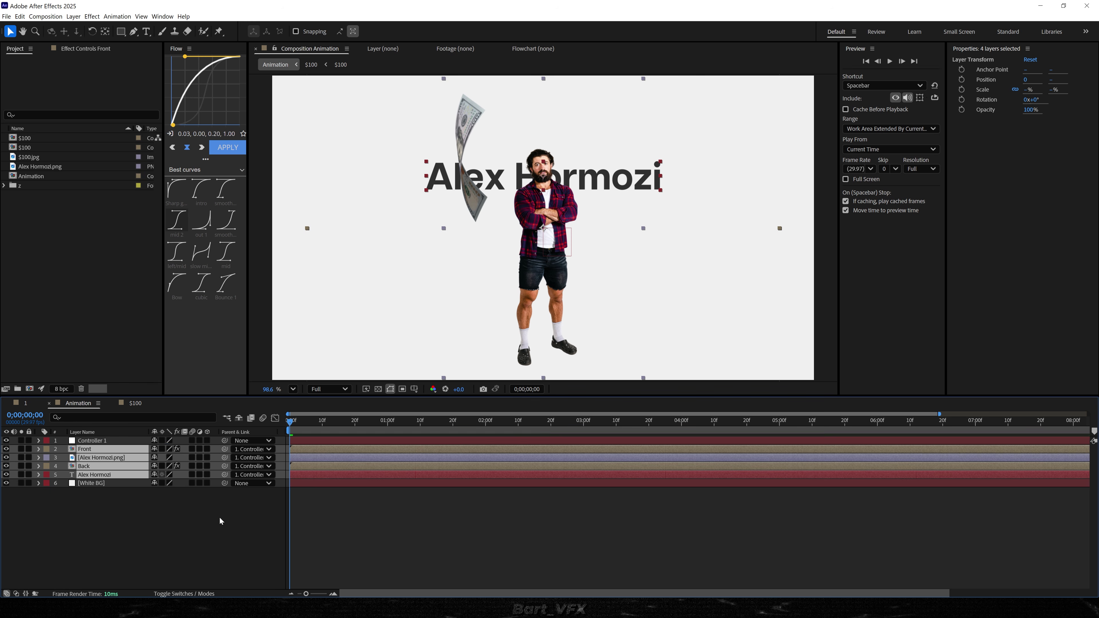
Keyframe Controller 1's Position and Scale at the start, and set them to 960, 619.2 and 129.7% at 0;00;02;13.
key("alt+shift+p")
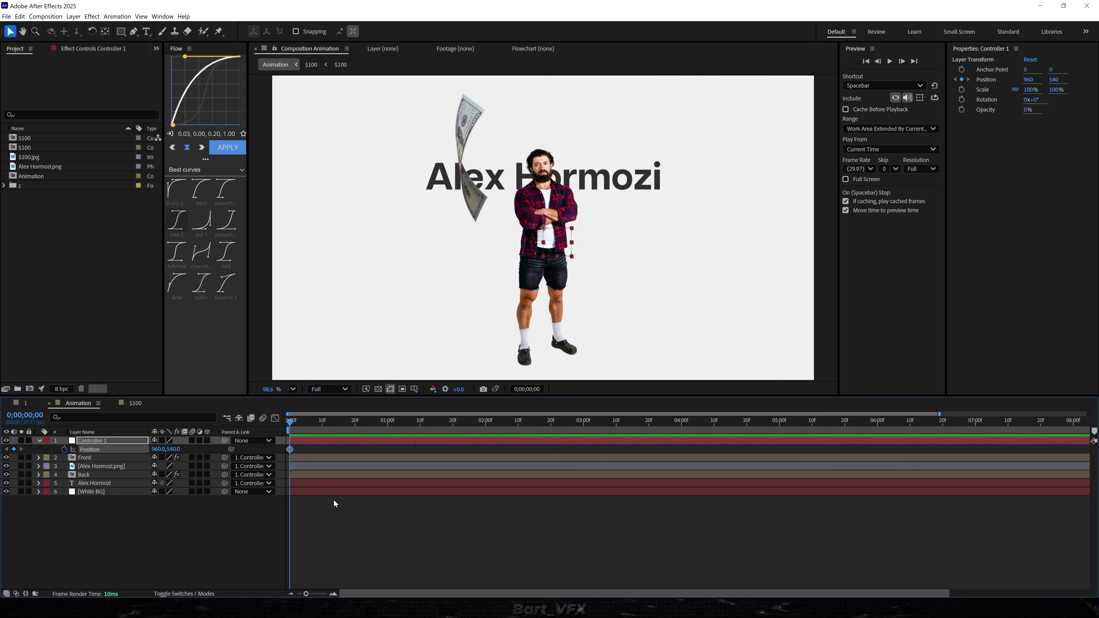
key("alt+shift+s")
left_click_drag(317, 428, 528, 429)
left_click(191, 544)
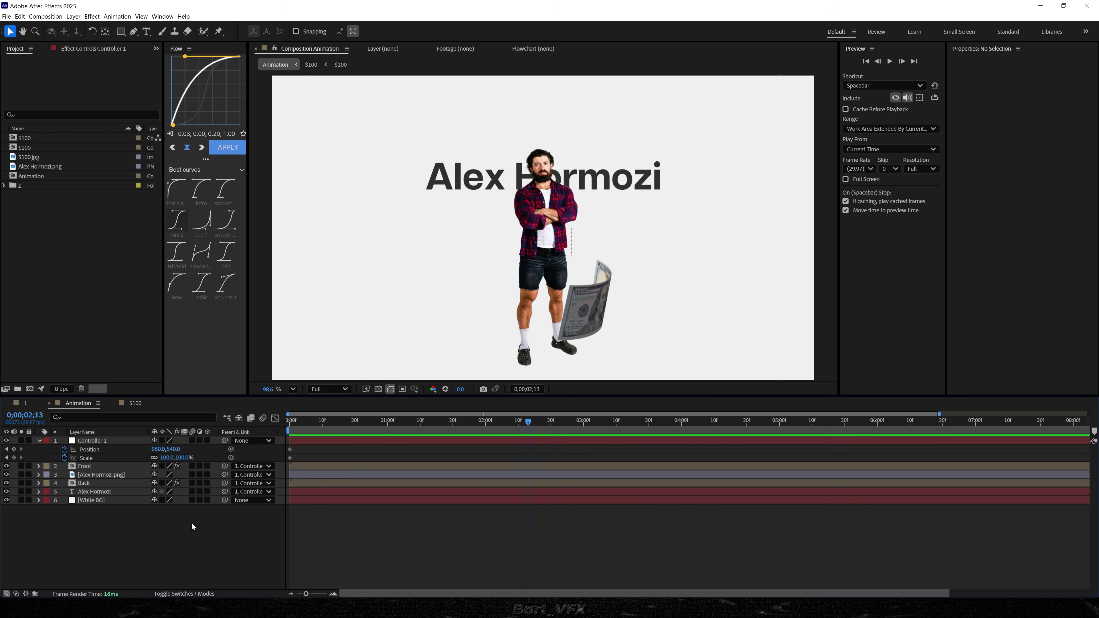
left_click_drag(167, 458, 265, 456)
left_click(414, 442)
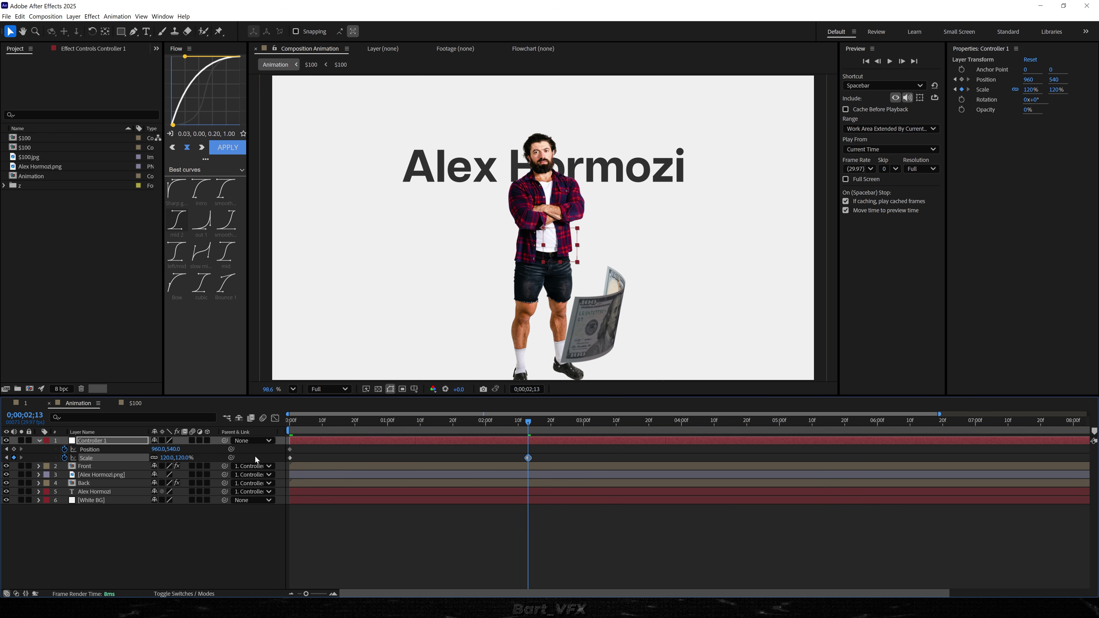
left_click_drag(175, 450, 371, 461)
left_click_drag(551, 449, 271, 467)
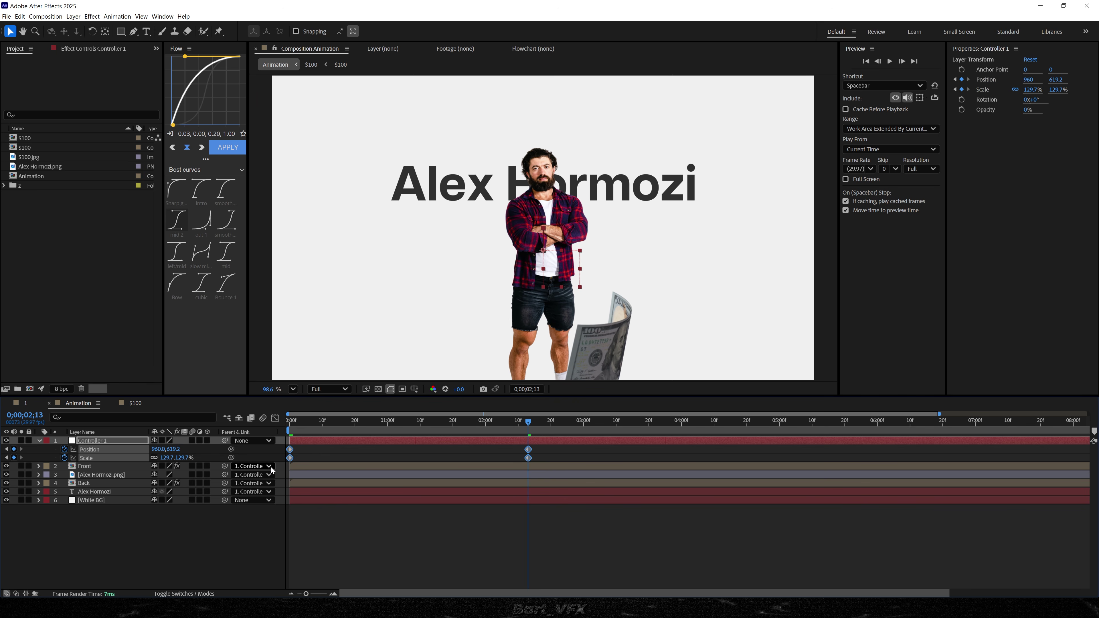
Shape Controller 1's Position and Scale speed curves into a fast start with a long ease-out, and preview the motion.
left_click(275, 418)
left_click_drag(561, 556, 383, 565)
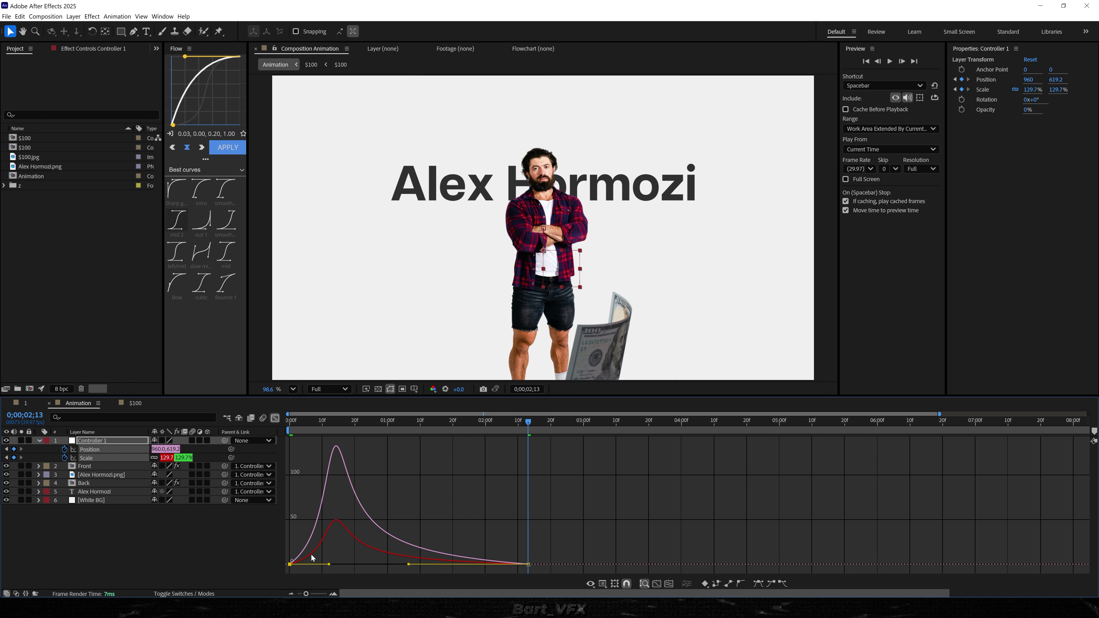
left_click_drag(327, 565, 294, 565)
key("space")
key("space")
key("space")
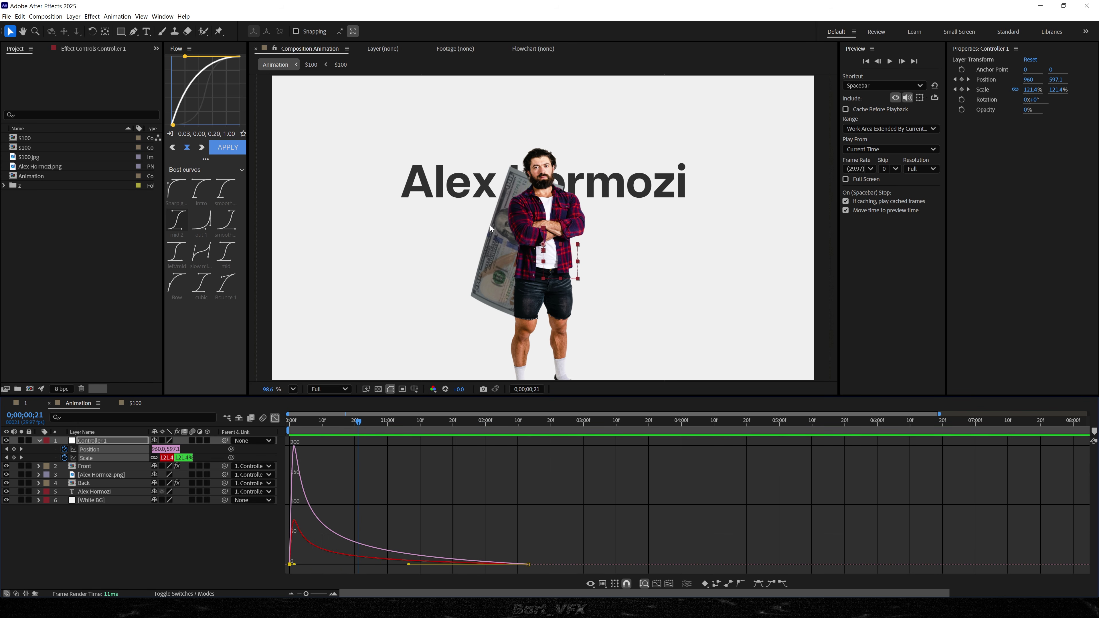
left_click(275, 418)
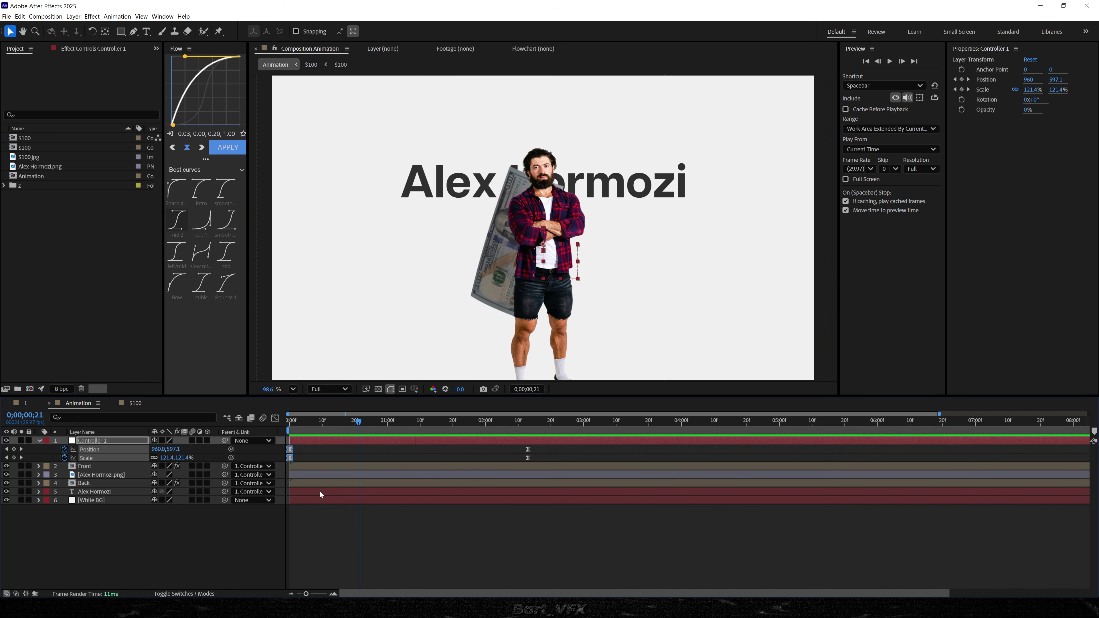
Scale the Front and Back bill layers together down to 68.3% and preview the animation from the start.
left_click(100, 469)
left_click(97, 483, "ctrl")
key("s")
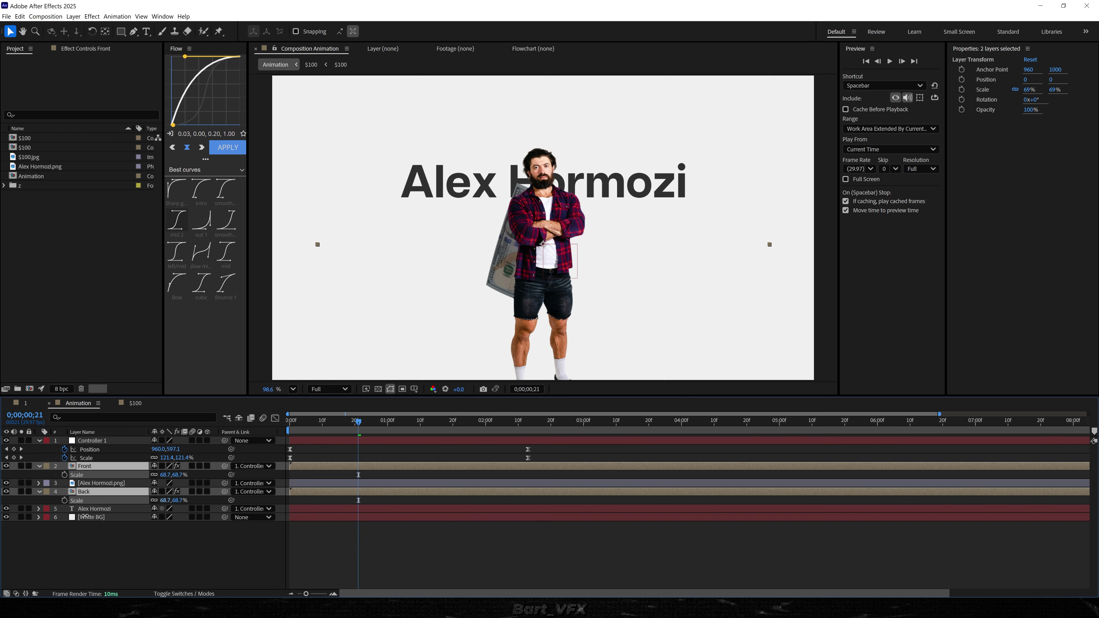
left_click_drag(84, 516, 82, 517)
key("space")
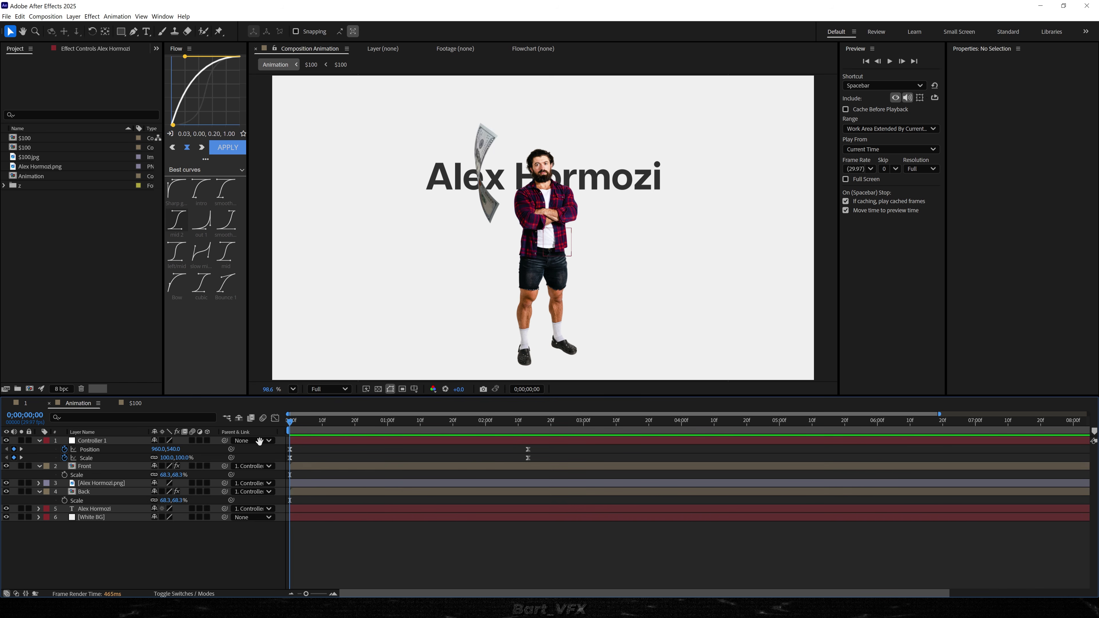
key("space")
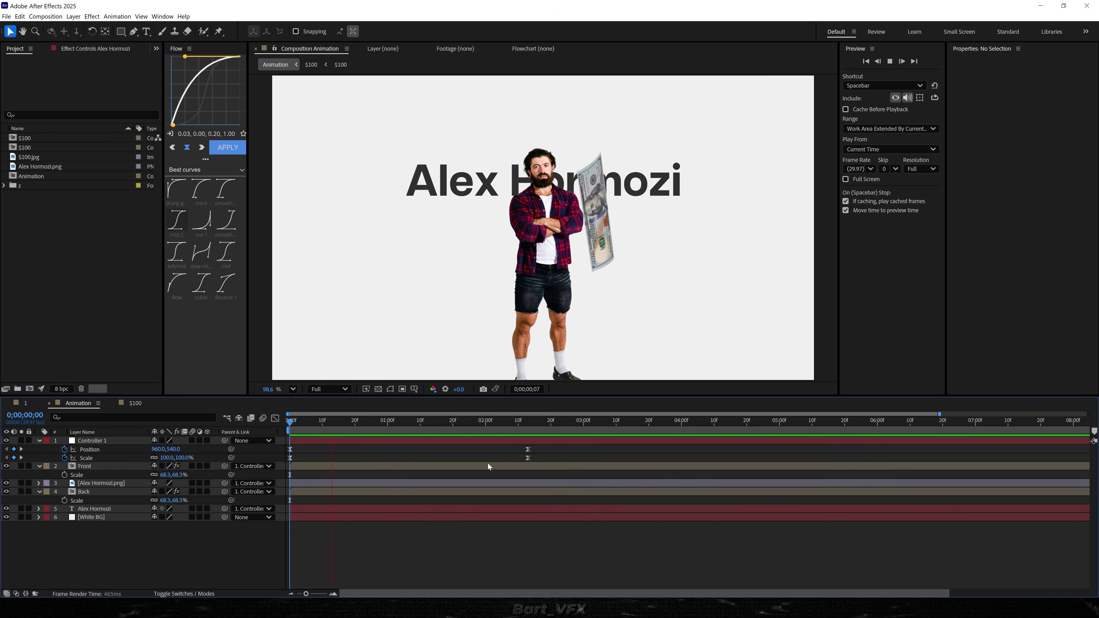
key("space")
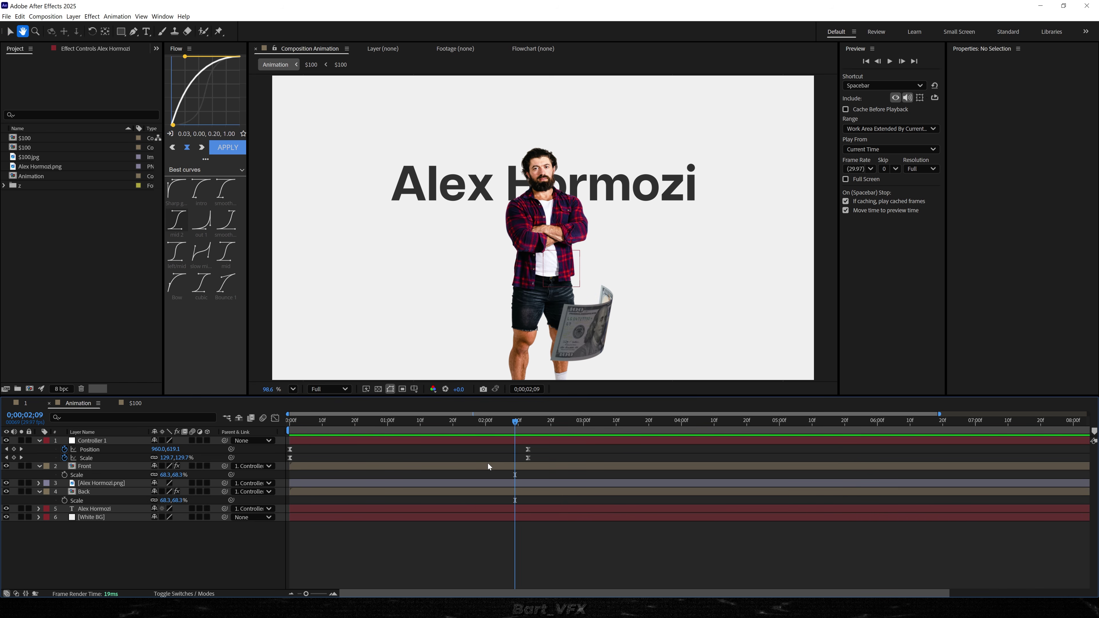
left_click_drag(405, 423, 437, 423)
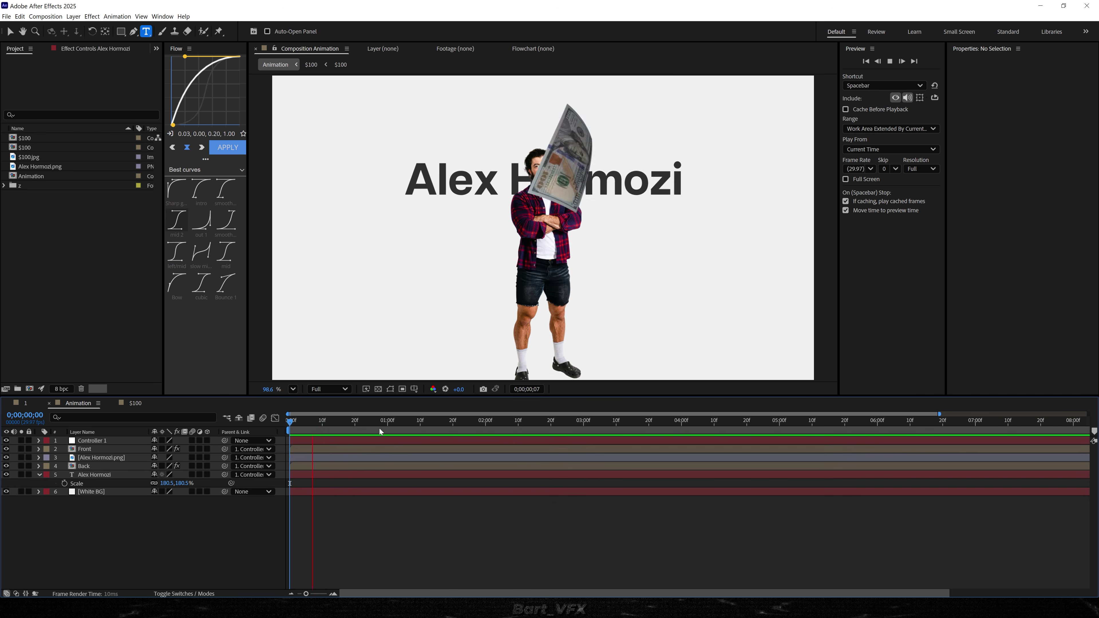
Change the font style of the "Alex Hormozi" text to Demi Bold and check it around 0;00;01;15.
left_click(441, 423)
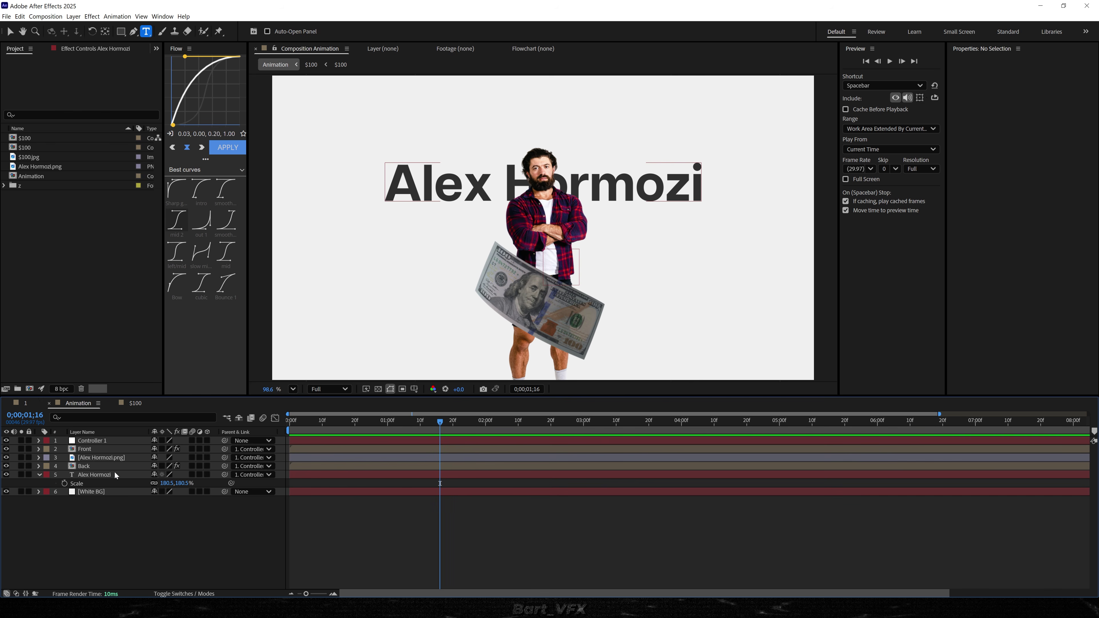
double_click(139, 473)
left_click(1008, 153)
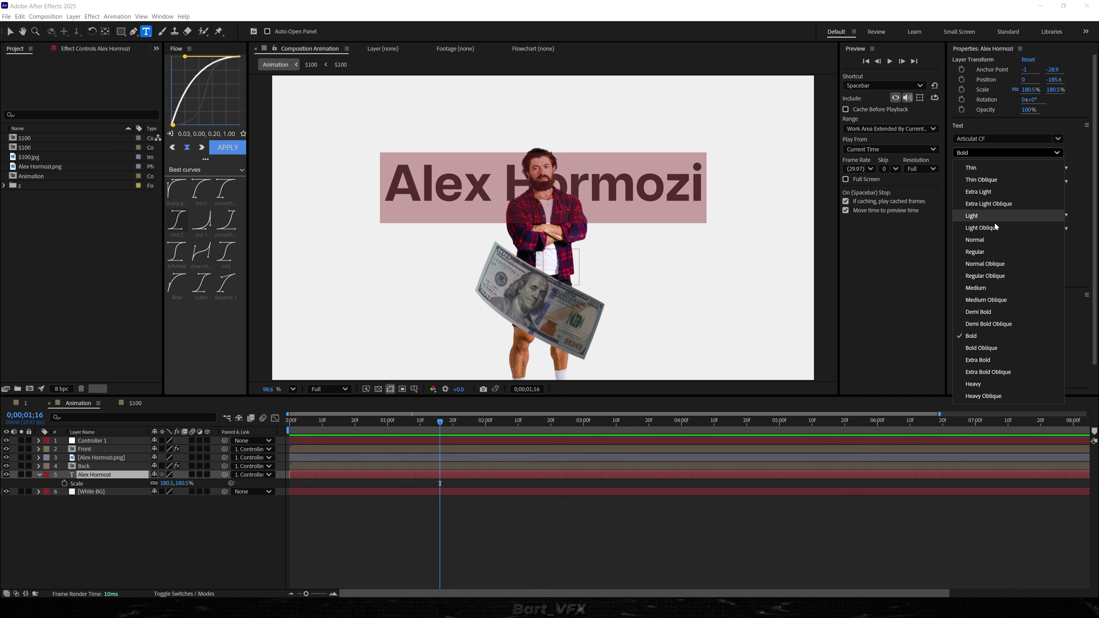
left_click(978, 312)
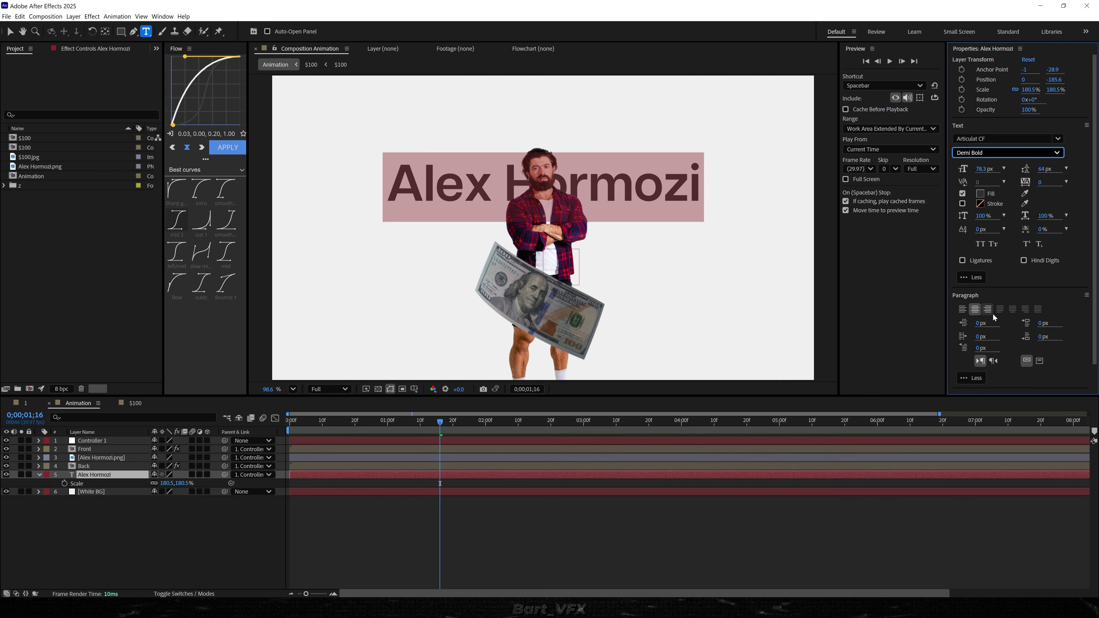
left_click(692, 527)
left_click(387, 477)
left_click_drag(441, 428, 437, 428)
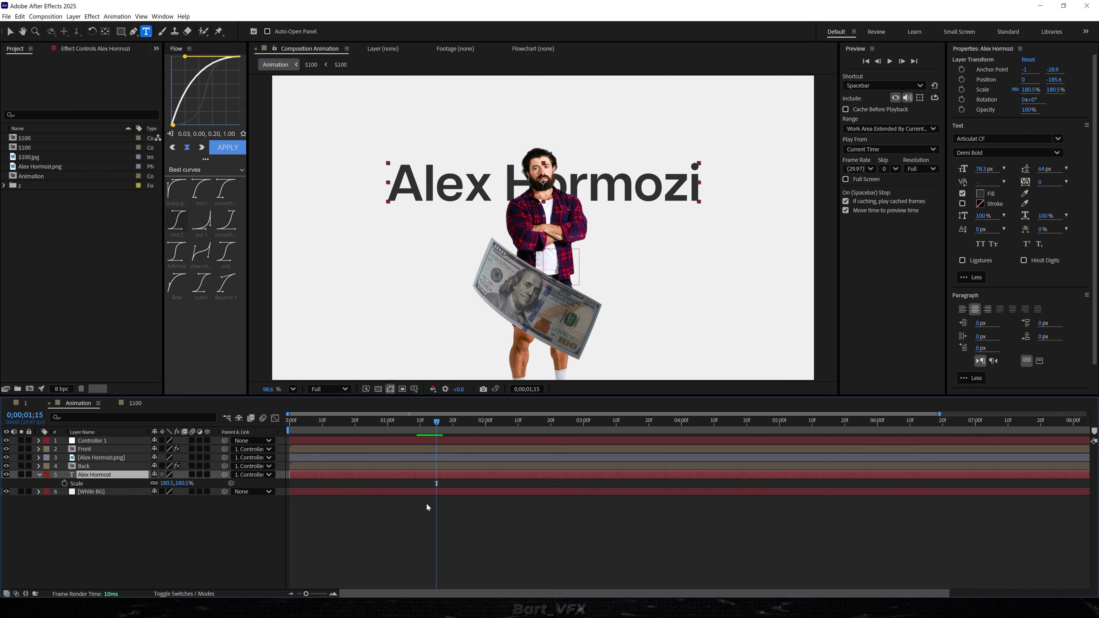
Split the "Alex Hormozi" text layer at 0;00;01;15, change the second part to "+$100,000,000", and preview the swap.
key("ctrl+shift+d")
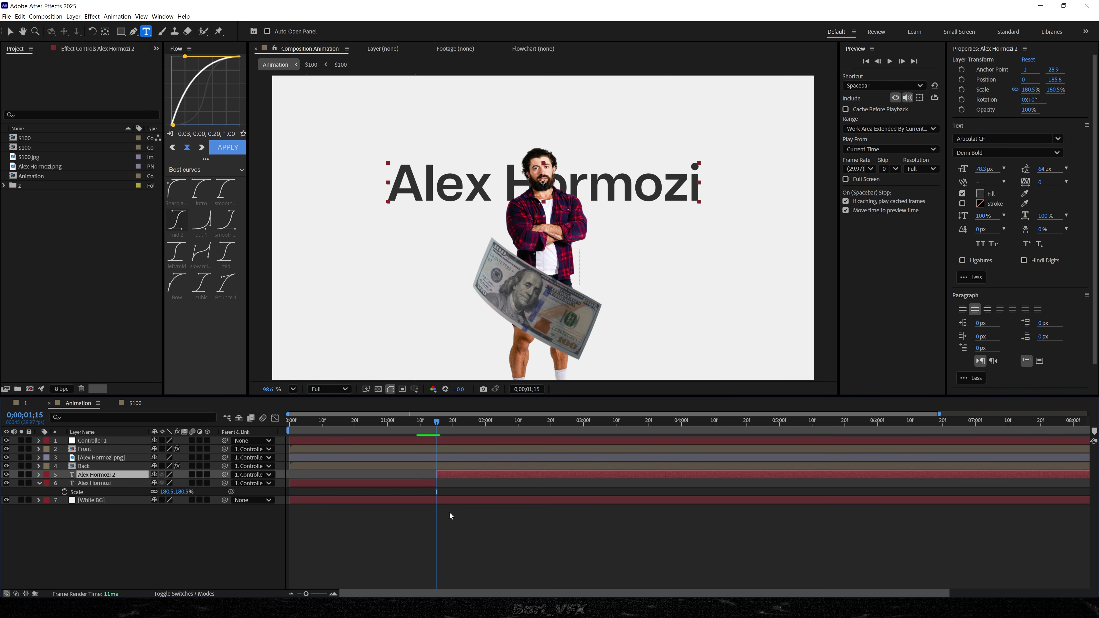
double_click(440, 184)
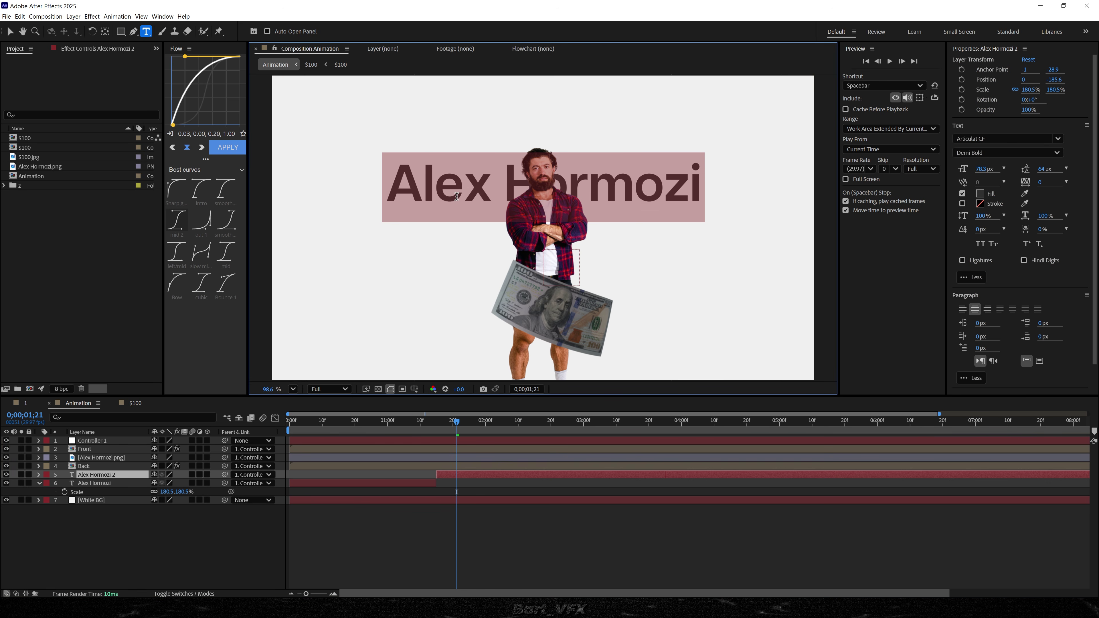
key("BackSpace")
type("+$100,000,000")
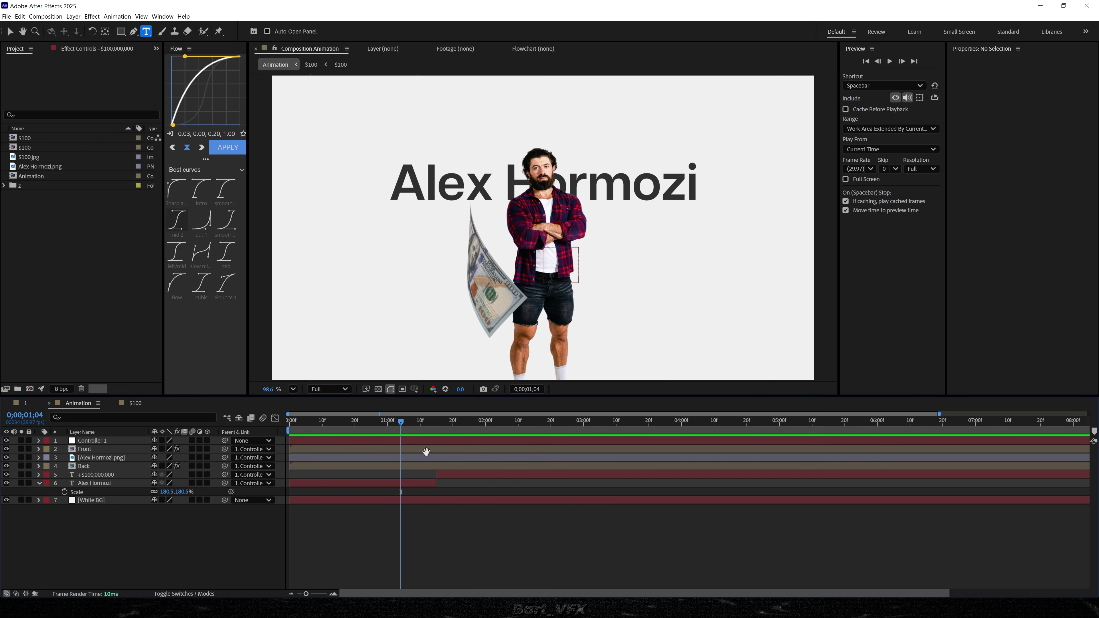
key("space")
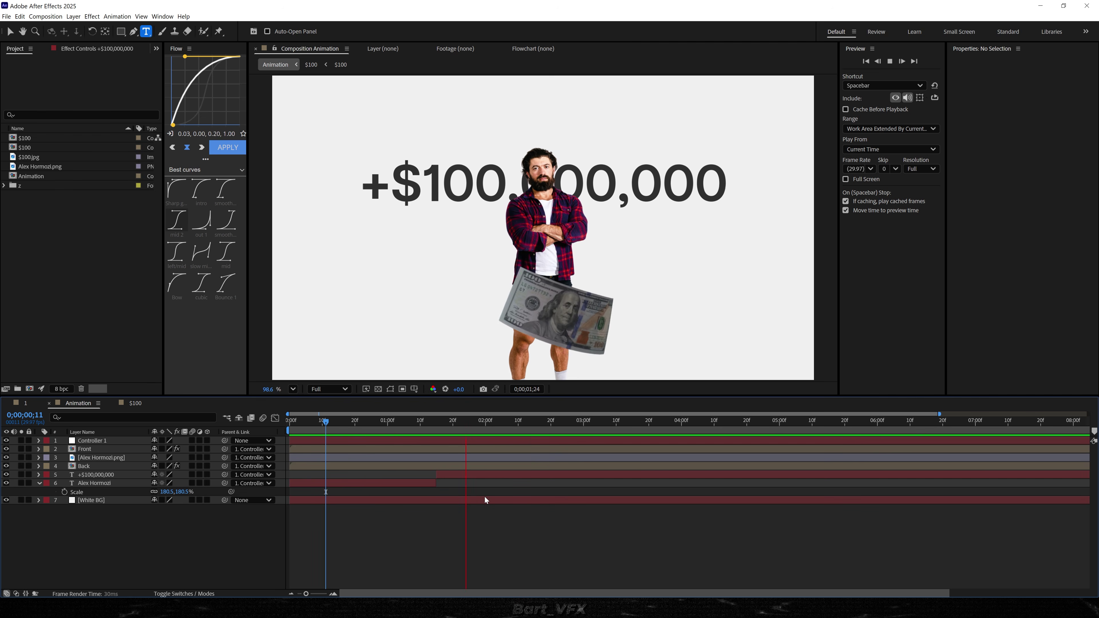
key("space")
key("v")
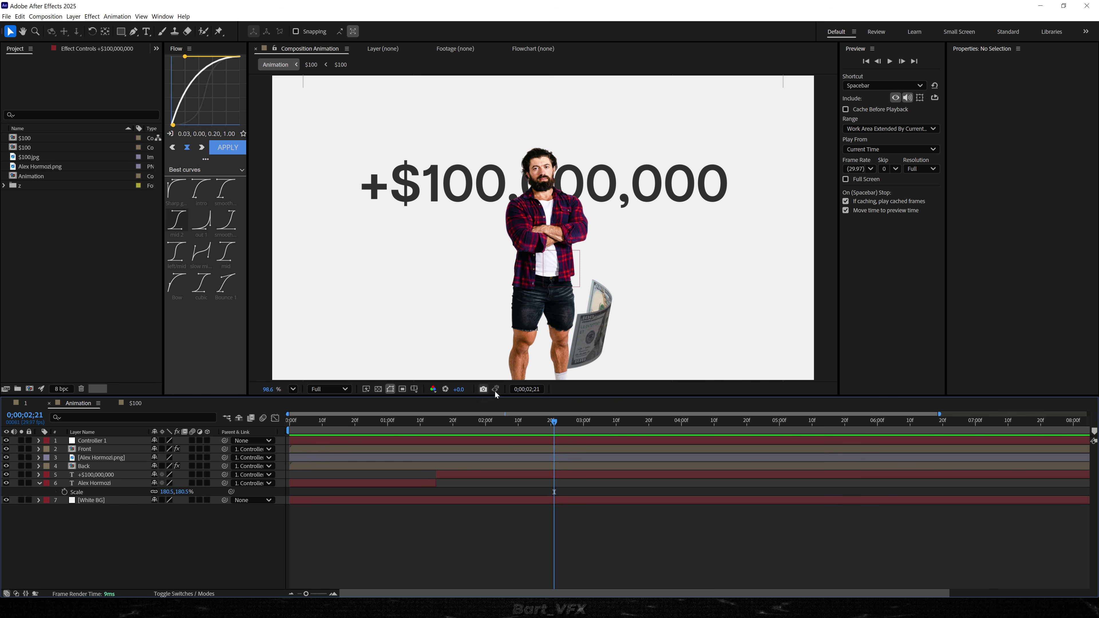
Duplicate the Front bill layer, rename the copy "Cover", and set its CC Cylinder Render option to Full.
left_click(137, 449)
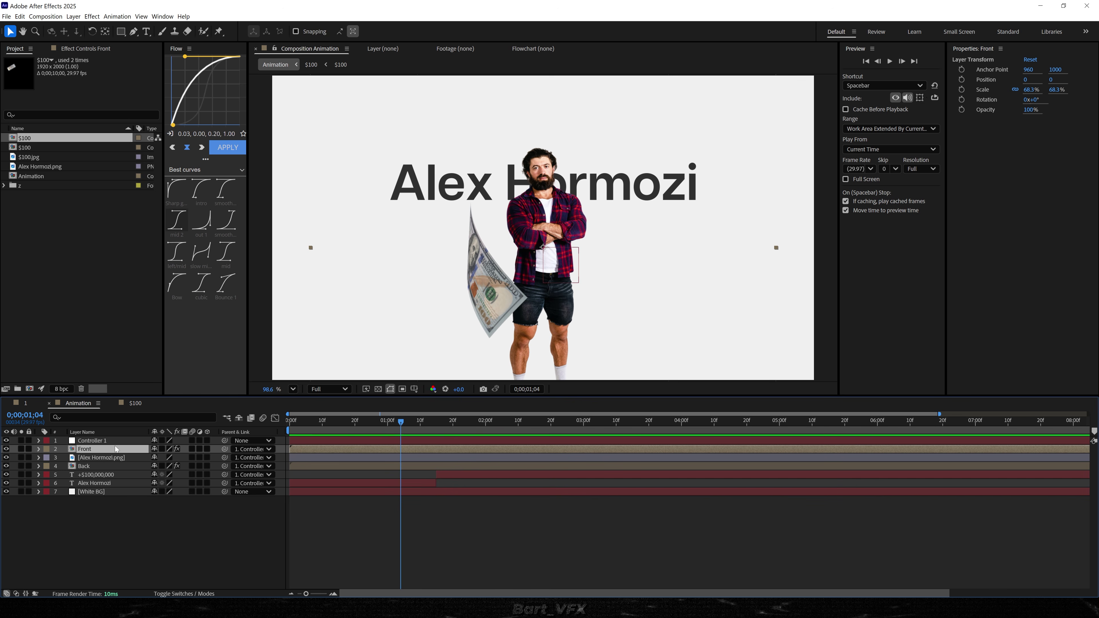
key("ctrl+d")
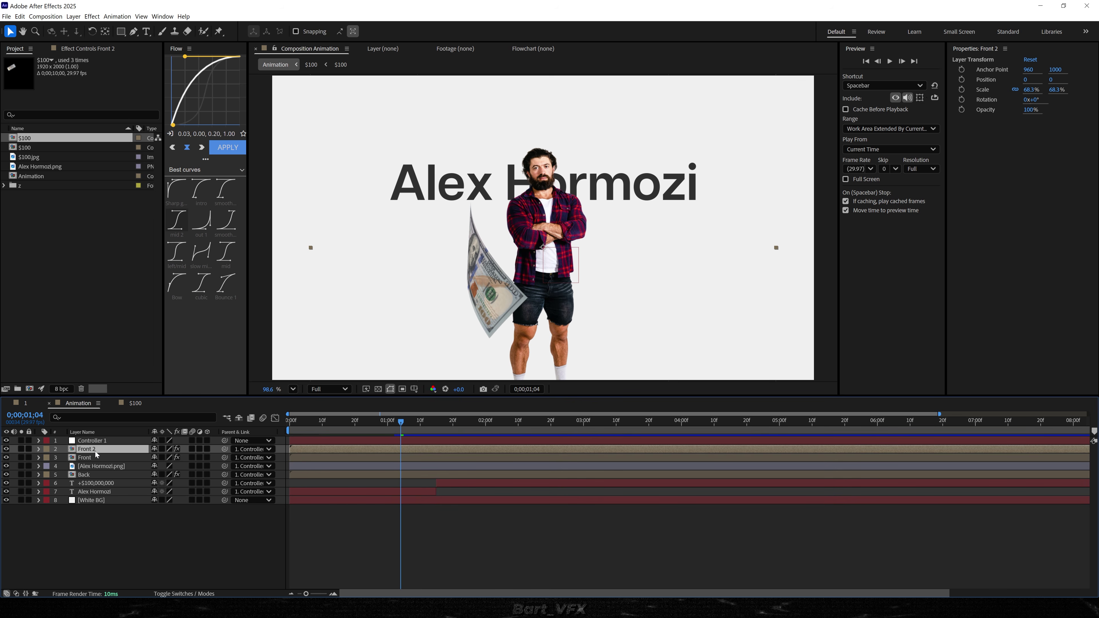
key("Return")
type("Cover")
key("Return")
left_click(84, 49)
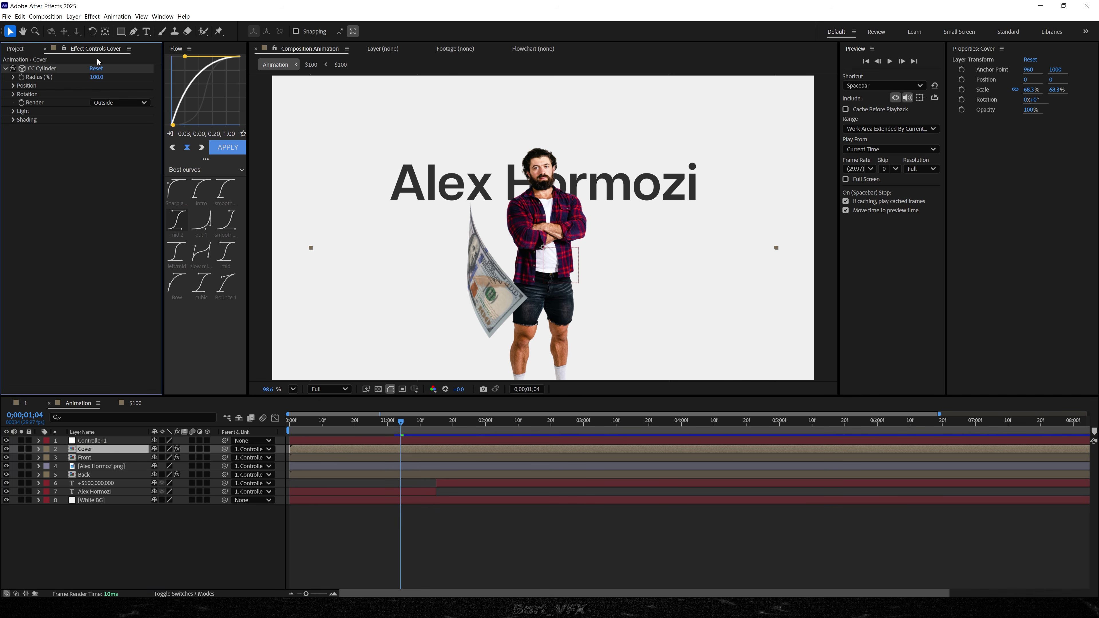
left_click(111, 103)
left_click(104, 112)
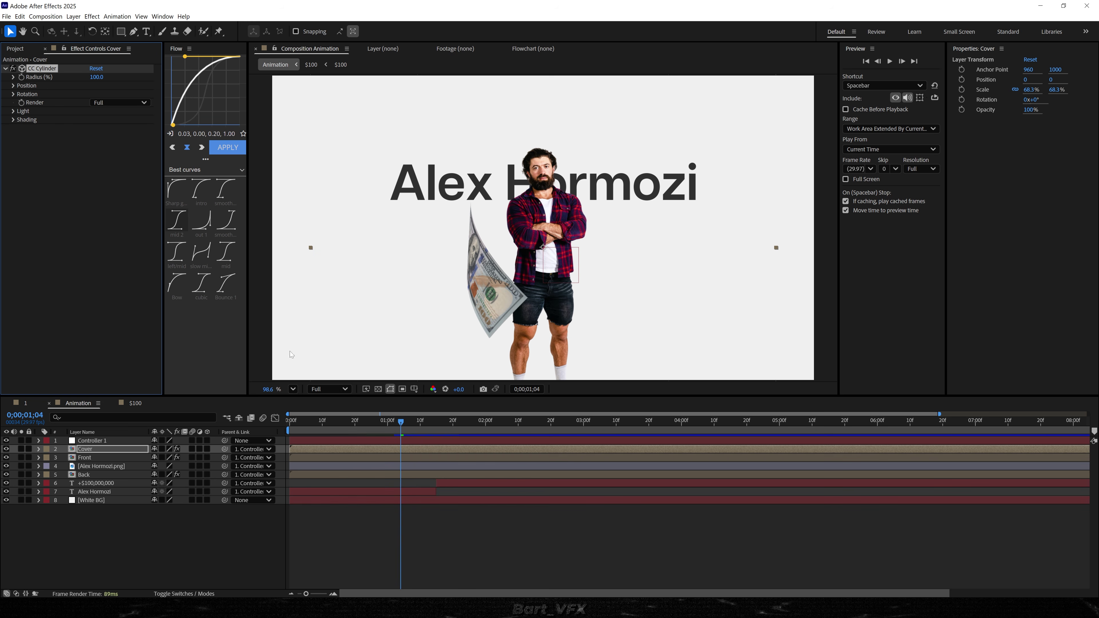
Scale the Cover layer up to 308.2% and shift it in time to start at about 0;00;00;27.
left_click(420, 435)
key("s")
left_click_drag(175, 462, 571, 470)
left_click_drag(176, 462, 431, 461)
left_click_drag(328, 450, 418, 444)
left_click(332, 429)
left_click_drag(331, 428, 460, 422)
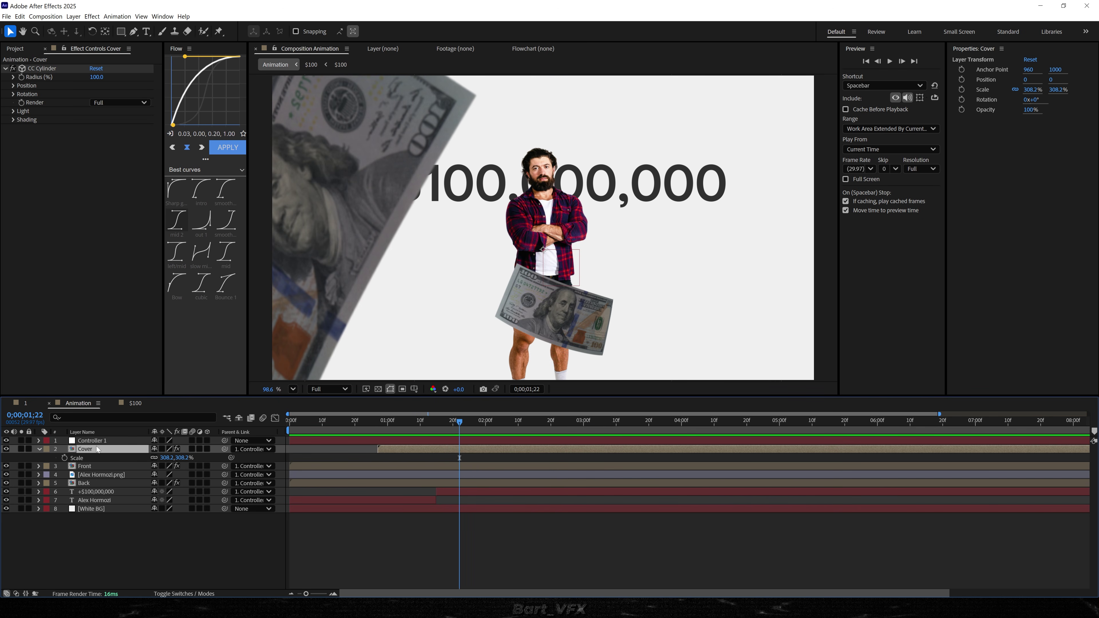
Rotate the Cover layer 180° and slow its spin by moving the ending cylinder rotation keyframes to about 0;00;06;04.
left_click(164, 458)
type("180")
key("Return")
mouse_move(460, 422)
left_mouse_down()
mouse_move(421, 424)
mouse_move(450, 425)
mouse_move(426, 438)
mouse_move(476, 425)
left_mouse_up()
key("u")
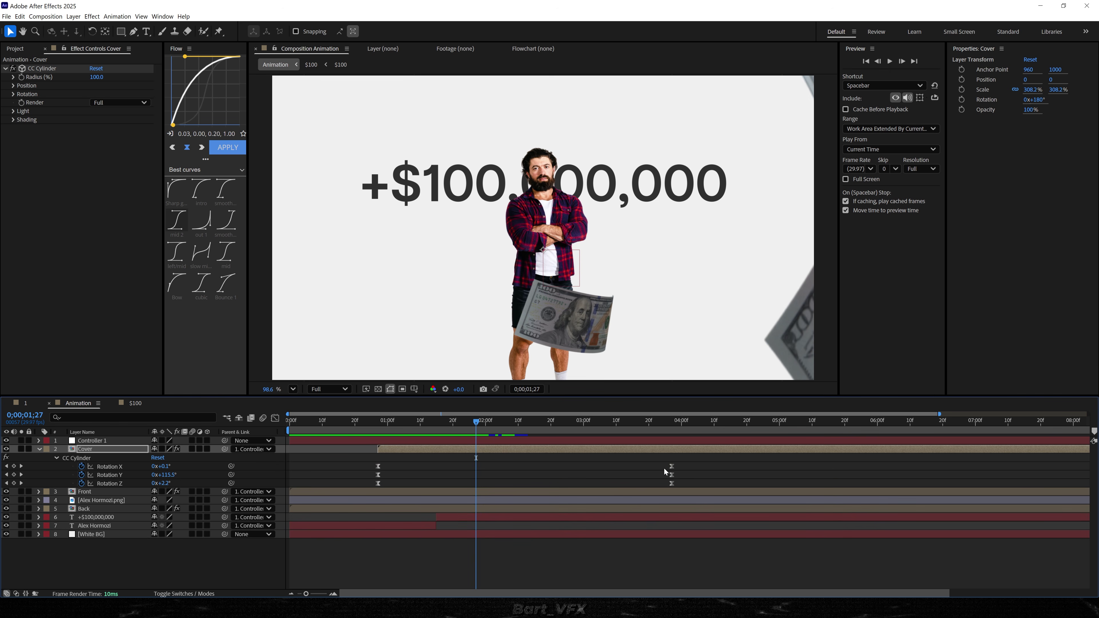
left_click_drag(698, 458, 870, 488)
key("space")
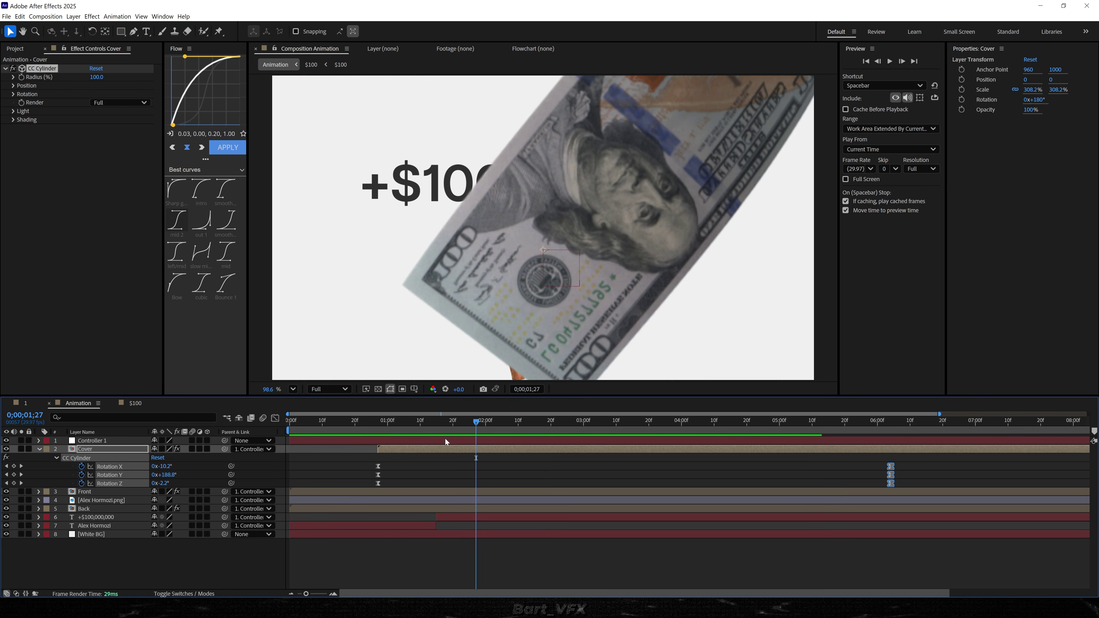
Enlarge the Cover layer to 451.4%, reposition it to -120.9, 162.7, and start it at about 0;00;00;17.
key("s")
left_click_drag(167, 458, 230, 458)
left_click_drag(647, 305, 573, 402)
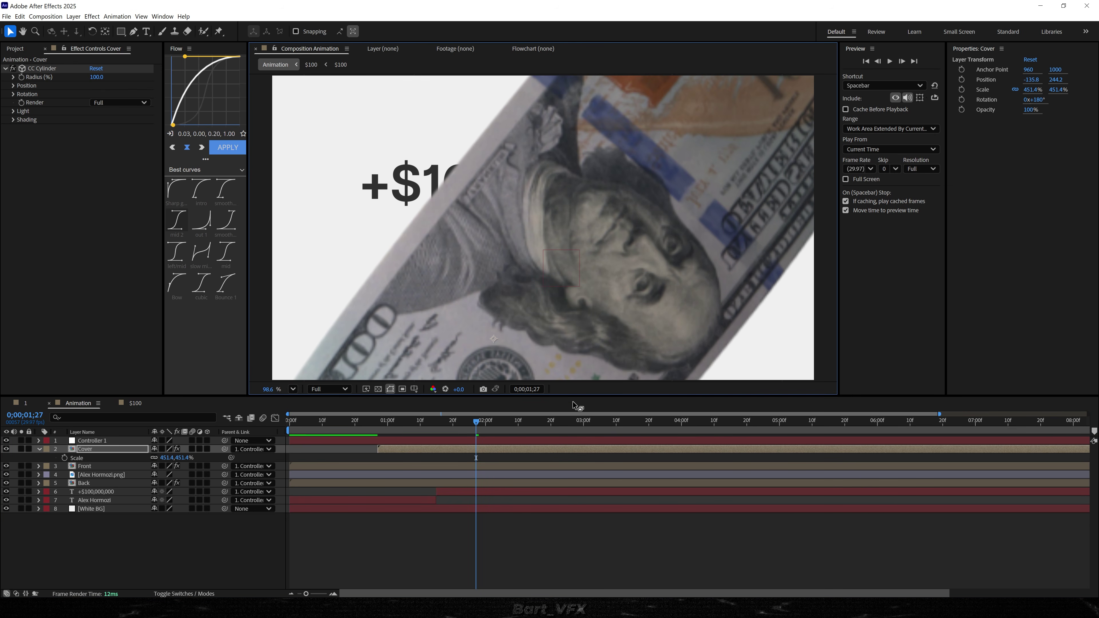
left_click(348, 427)
left_click_drag(347, 428, 433, 425)
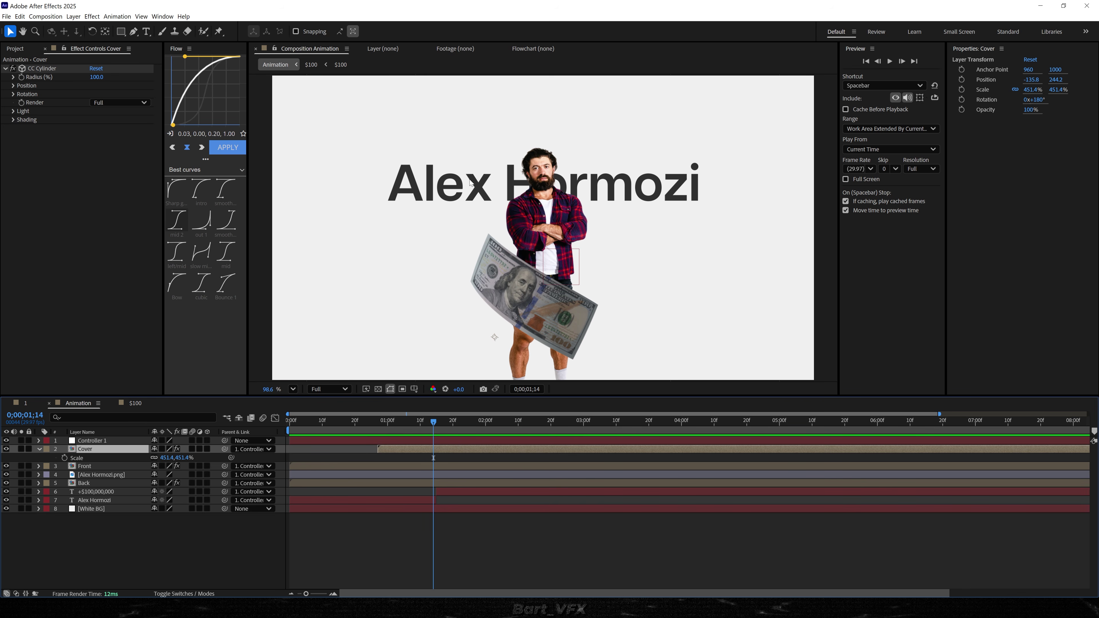
key("space")
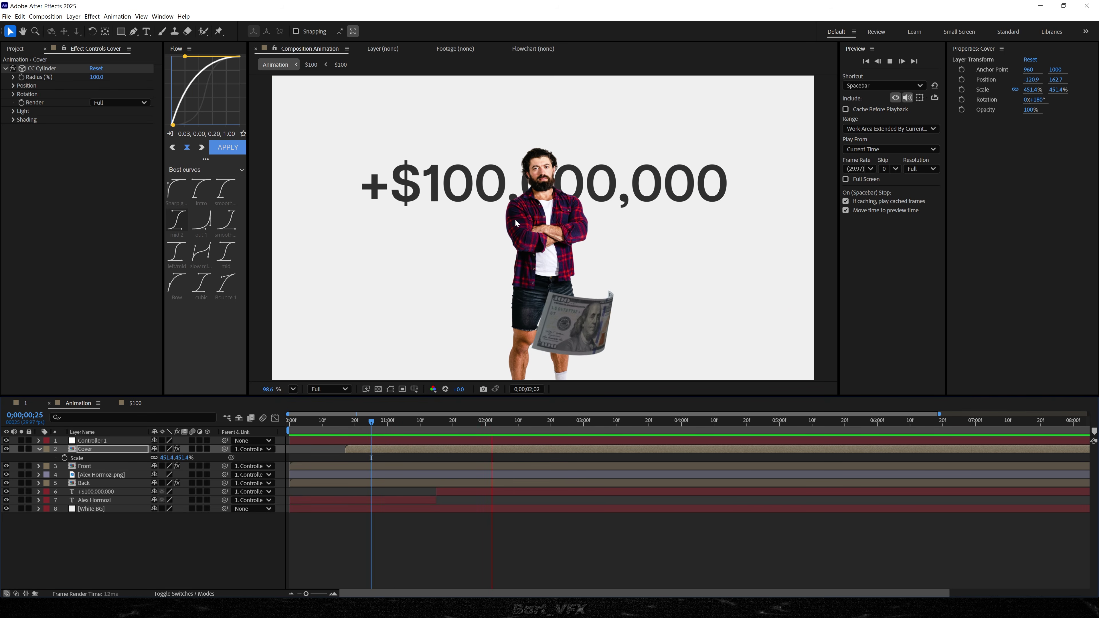
Trim the end of the Cover layer to about 0;00;02;03 and the Front and Back layers to 0;00;01;14.
left_click(431, 427)
mouse_move(431, 427)
left_mouse_down()
mouse_move(499, 421)
mouse_move(434, 431)
left_mouse_up()
key("alt+bracketright")
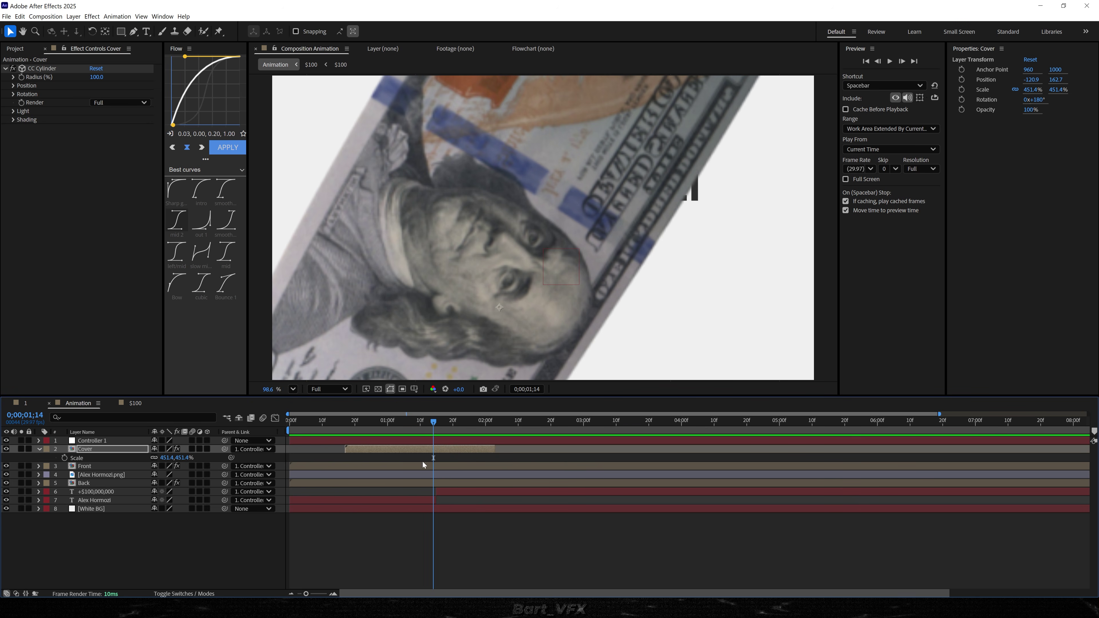
left_click(101, 483)
left_click(93, 470, "ctrl")
key("alt+bracketright")
Preview the animation from the start to check the Cover bill hiding the text change.
left_click(323, 422)
key("space")
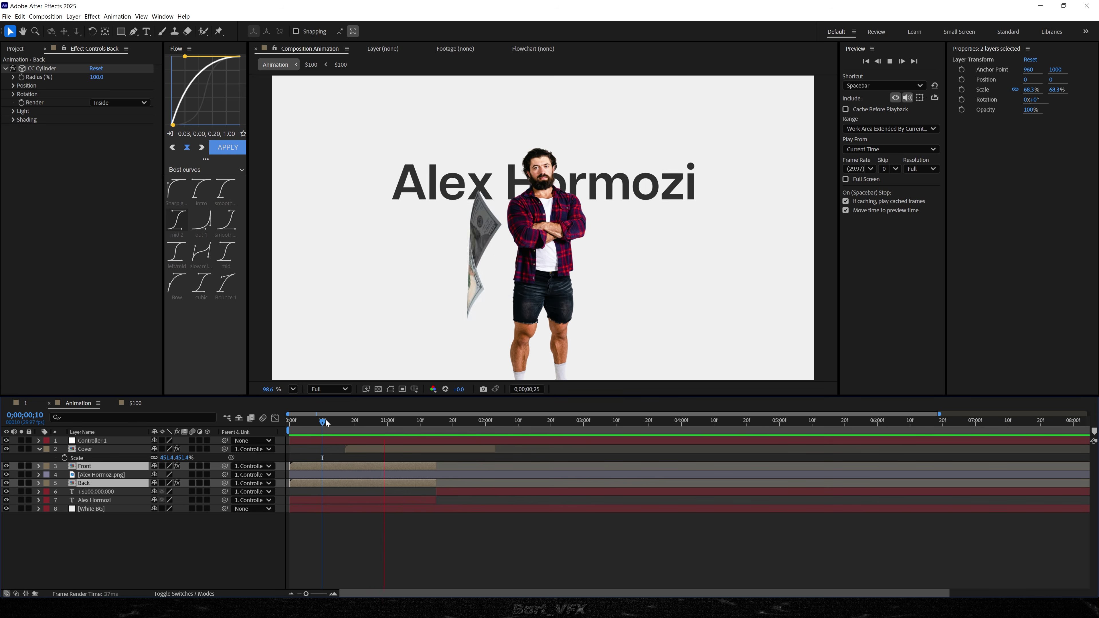
key("space")
key("Home")
key("space")
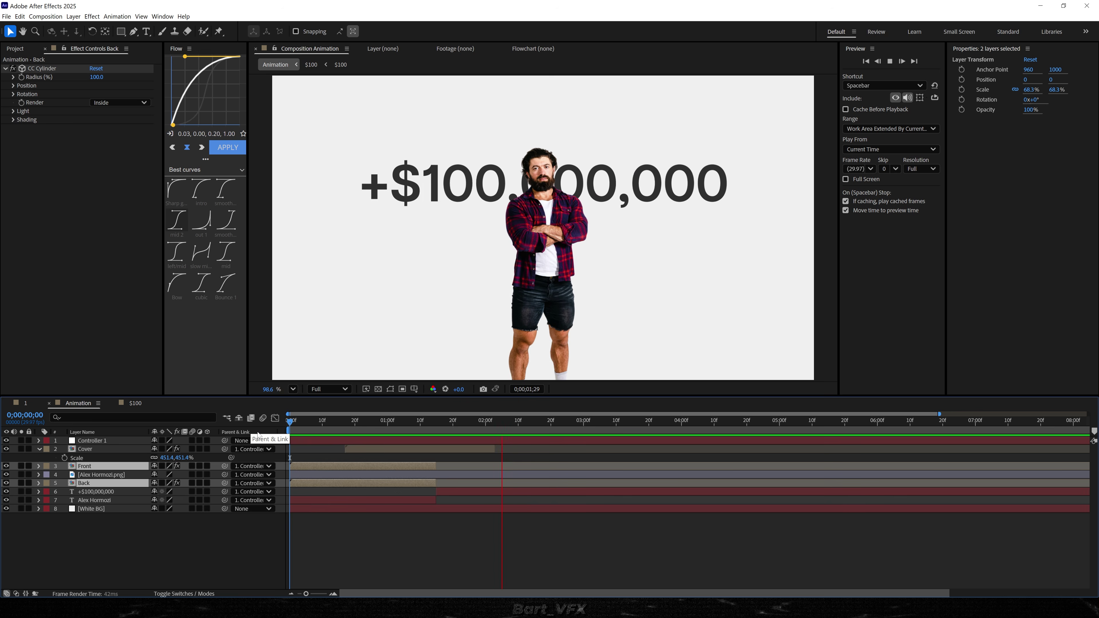
left_click(390, 421)
key("space")
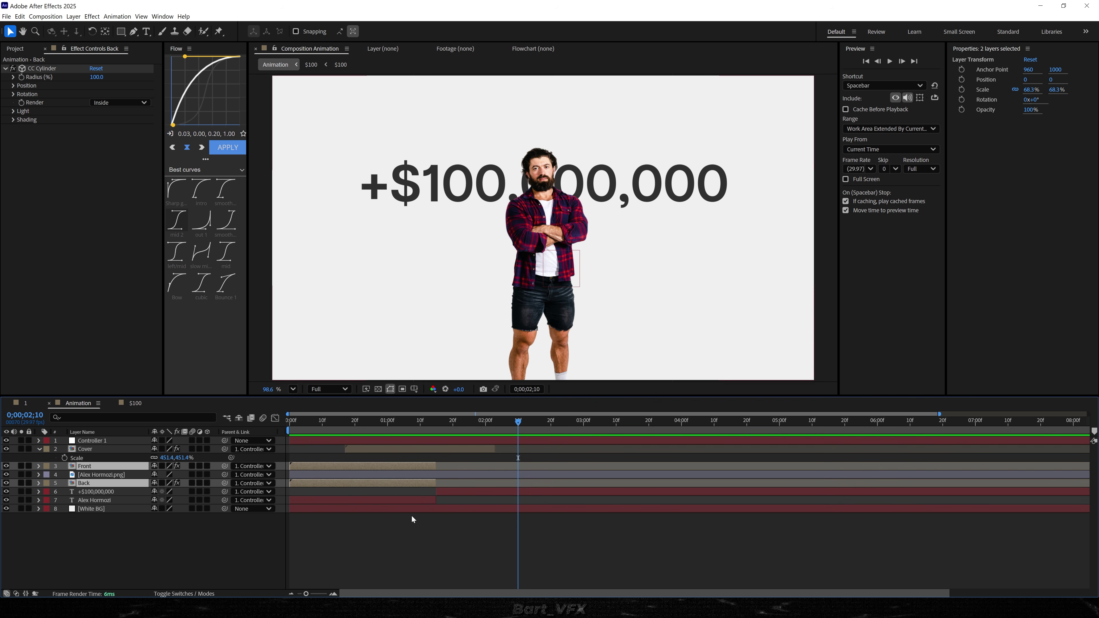
Duplicate the Controller 1 null and delete the copy's ending Position and Scale keyframes.
left_click(407, 526)
key("u")
left_click(99, 441)
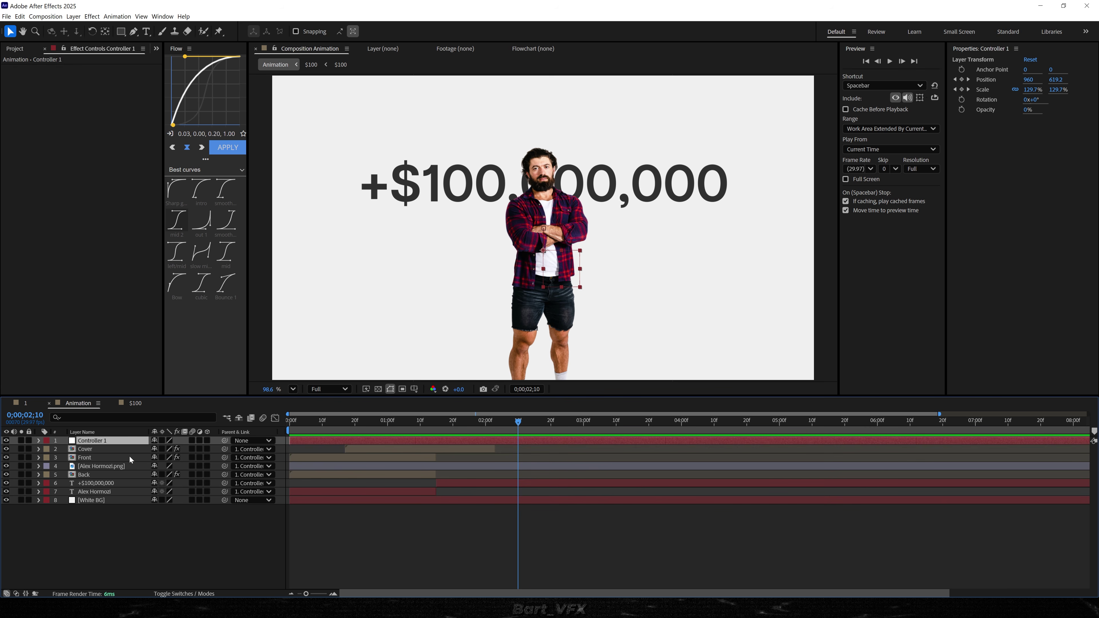
key("ctrl+d")
key("u")
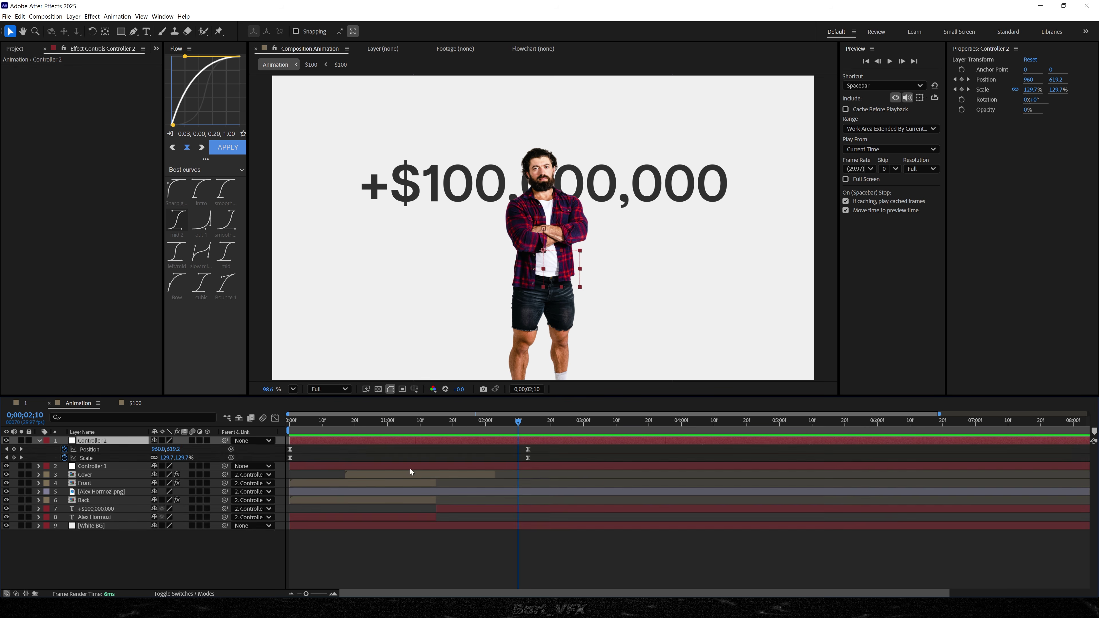
left_click_drag(548, 446, 514, 463)
key("Delete")
Parent Controller 1 to Controller 2 and show Controller 1's keyframed properties.
left_click_drag(226, 467, 99, 440)
key("u")
key("y")
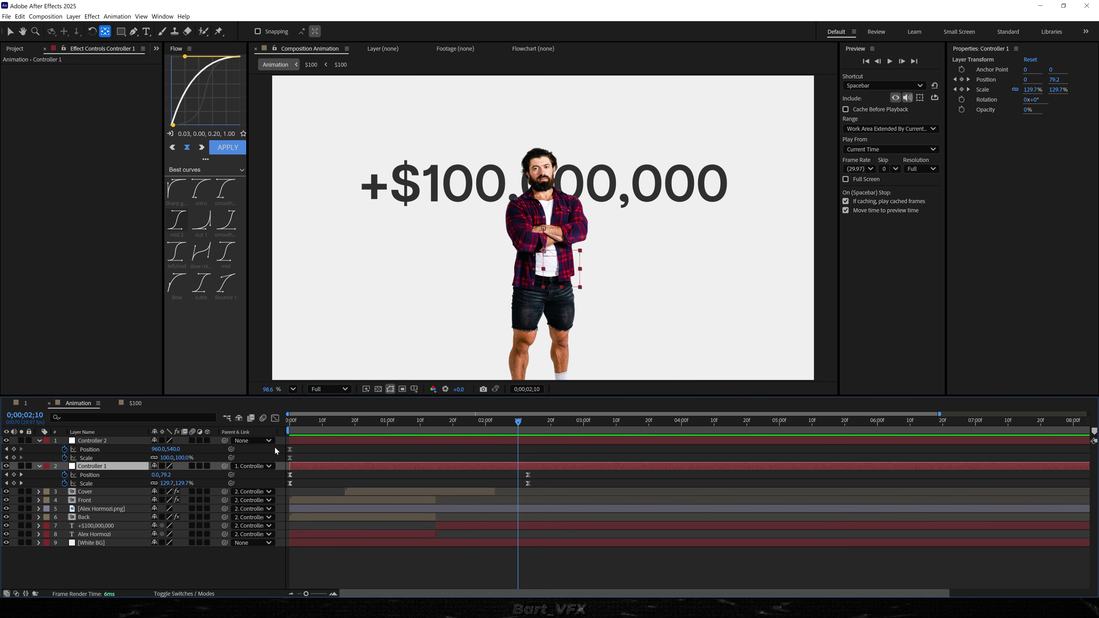
Start Controller 2's move at about 0;00;01;06 and key its Position to 960, 575 and Scale to 123.8% at about 0;00;03;16.
left_click_drag(426, 438, 635, 424)
left_click_drag(173, 459, 187, 449)
left_click_drag(162, 459, 162, 459)
left_click_drag(435, 427, 480, 427)
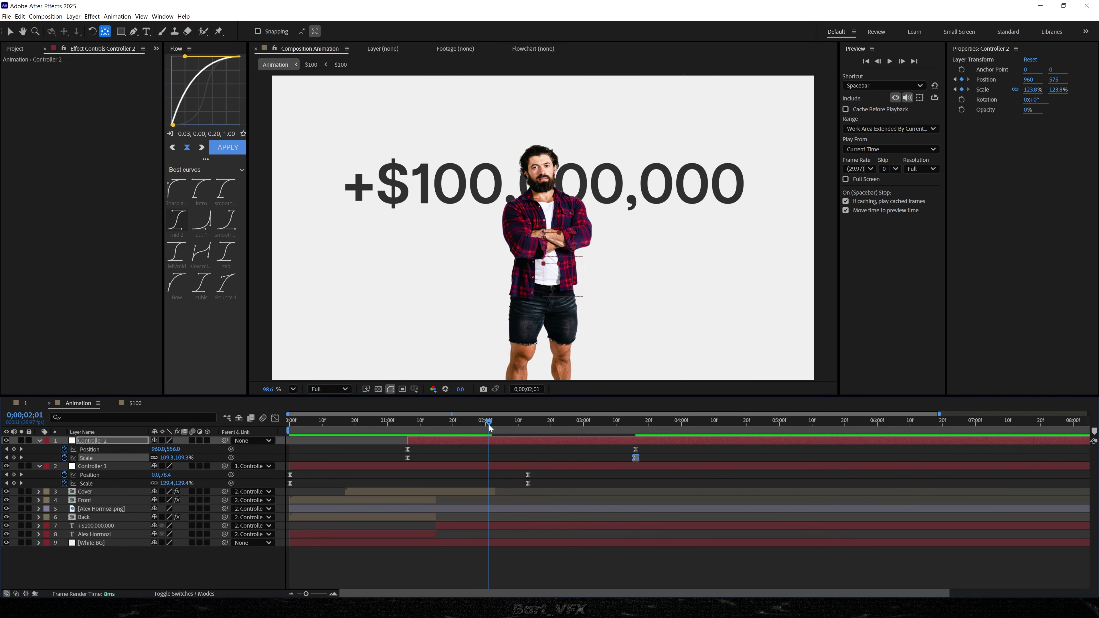
Easy-ease Controller 2's Position and Scale keyframes, shape their speed curves into an early peak with a long ease-out, and preview.
left_click_drag(659, 447, 366, 463)
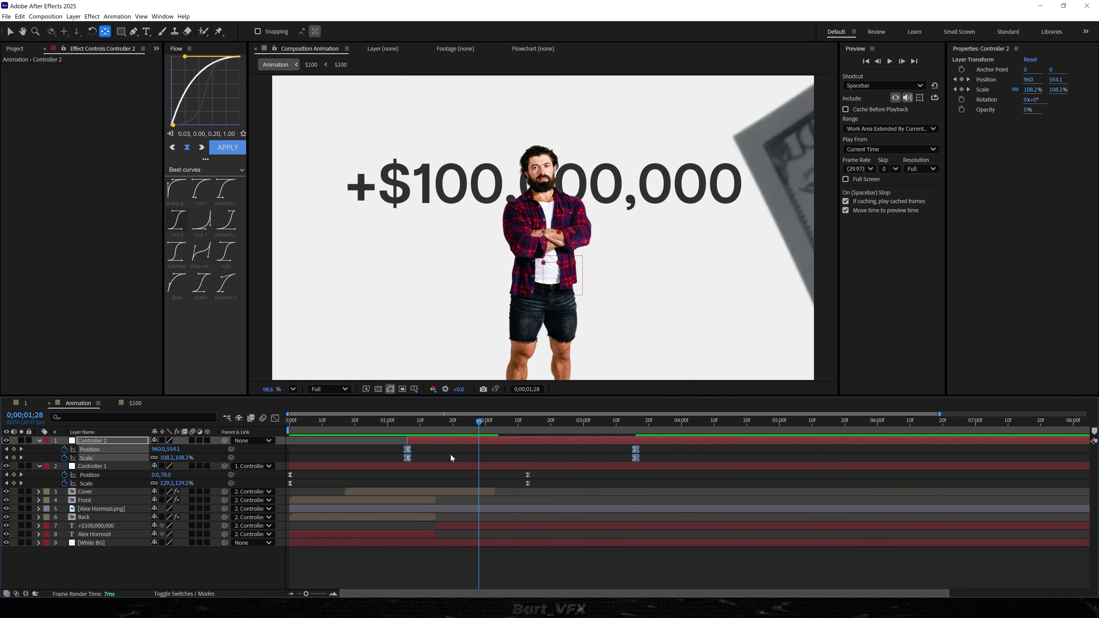
left_click(276, 418)
left_click_drag(685, 537, 376, 555)
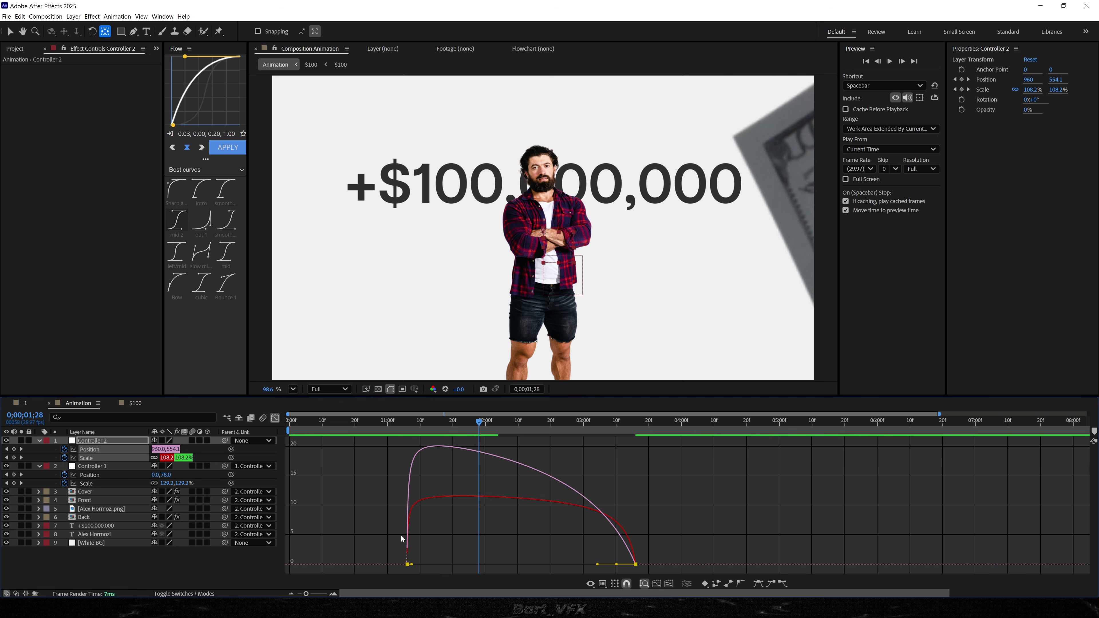
key("F9")
left_click_drag(686, 550, 456, 565)
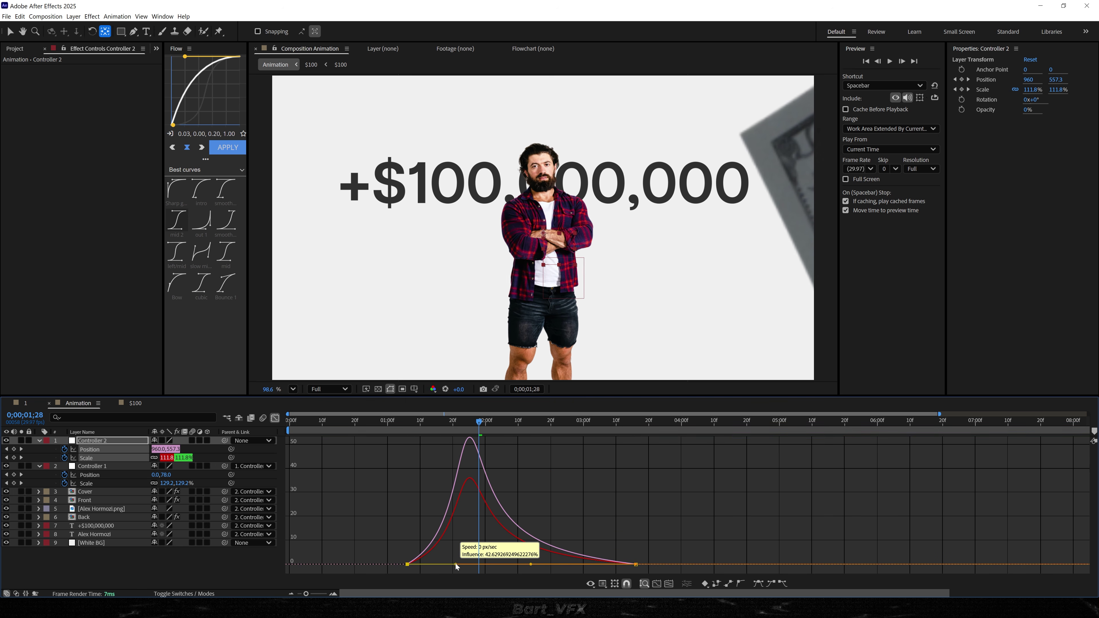
key("space")
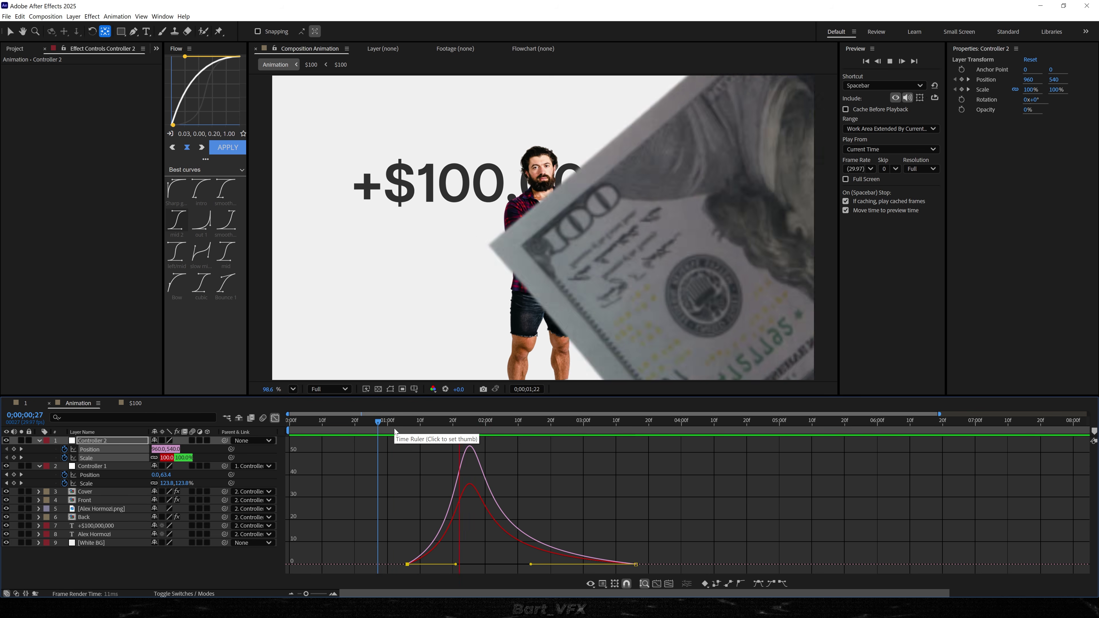
key("space")
Lengthen the ease on Controller 2's starting keyframes and raise its ending Scale at 0;00;03;11, checking the result in playback.
left_click_drag(456, 565, 467, 565)
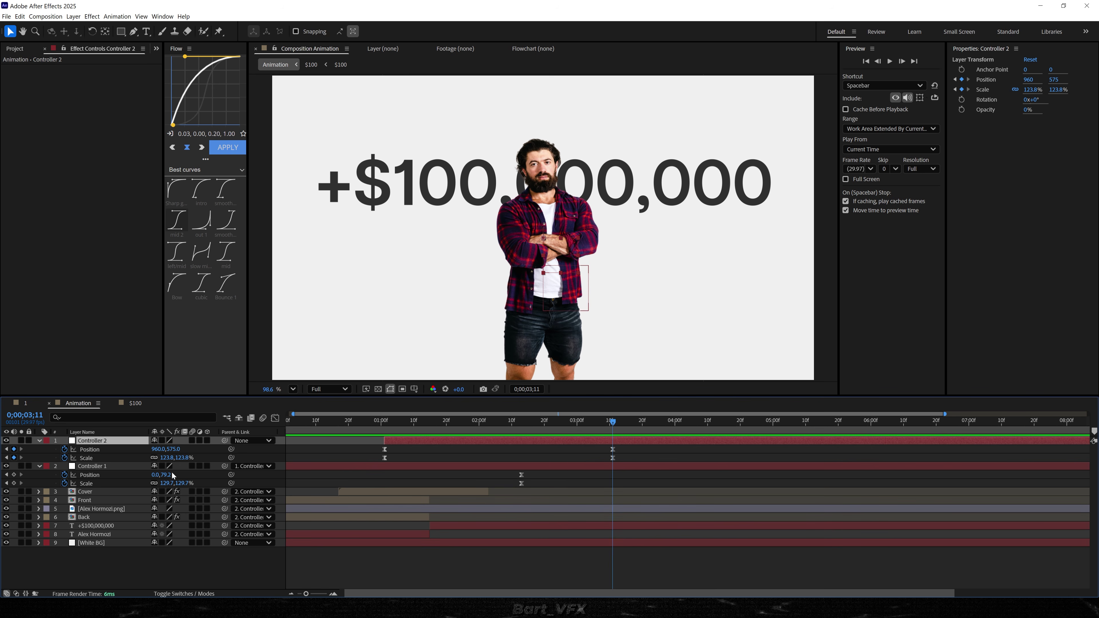
left_click_drag(165, 458, 177, 456)
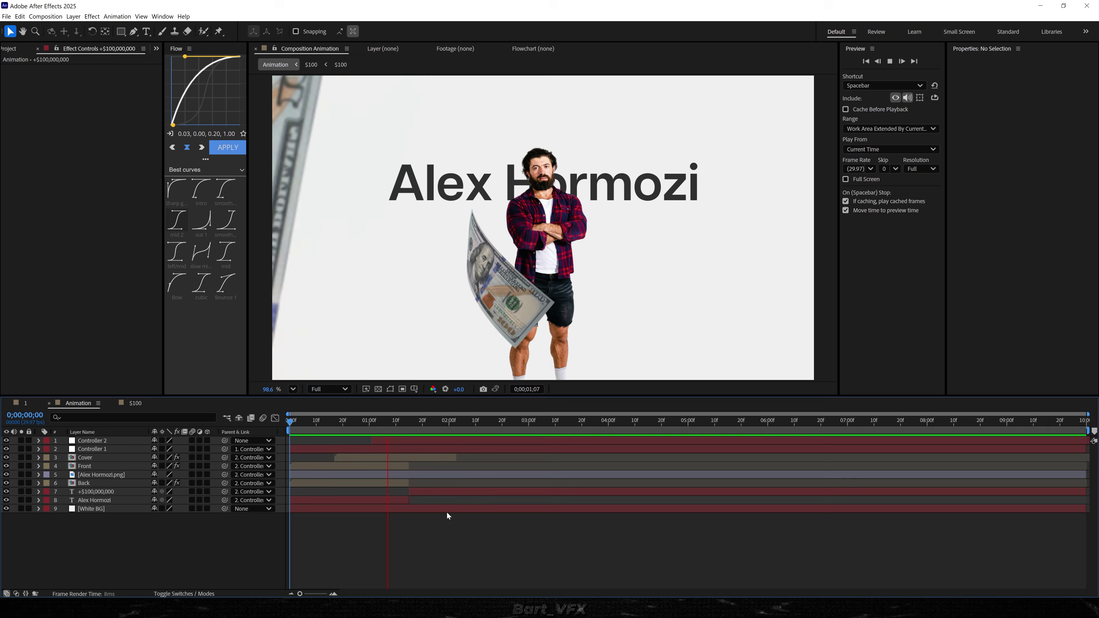
key("space")
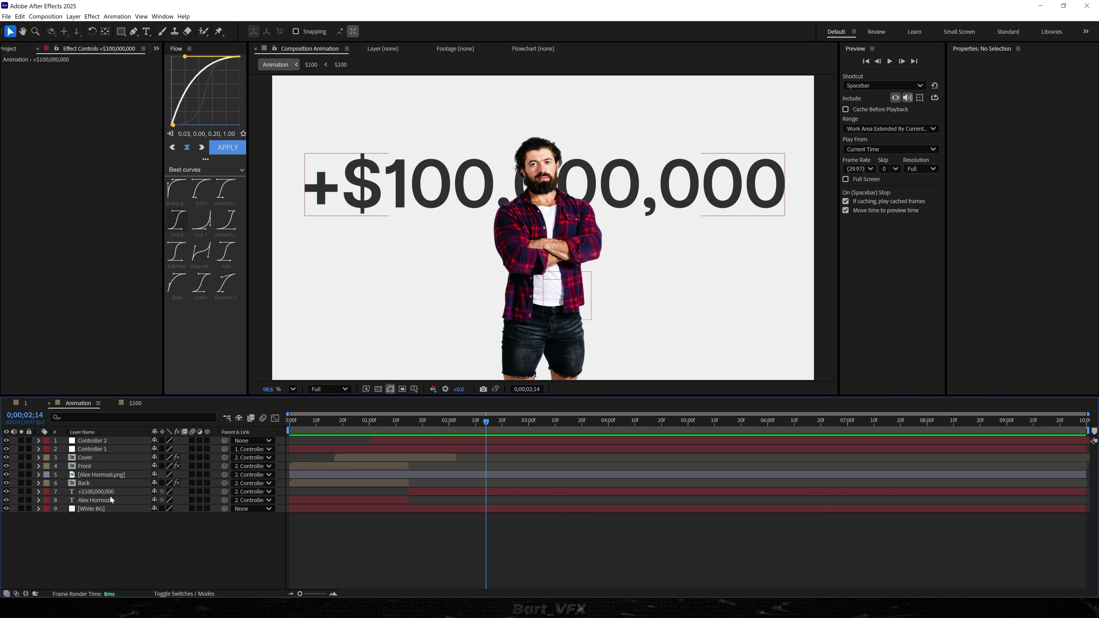
Scale the "+$100,000,000" text layer down to 144.2% and preview the animation.
left_click(143, 492)
key("s")
left_click_drag(169, 501, 15, 532)
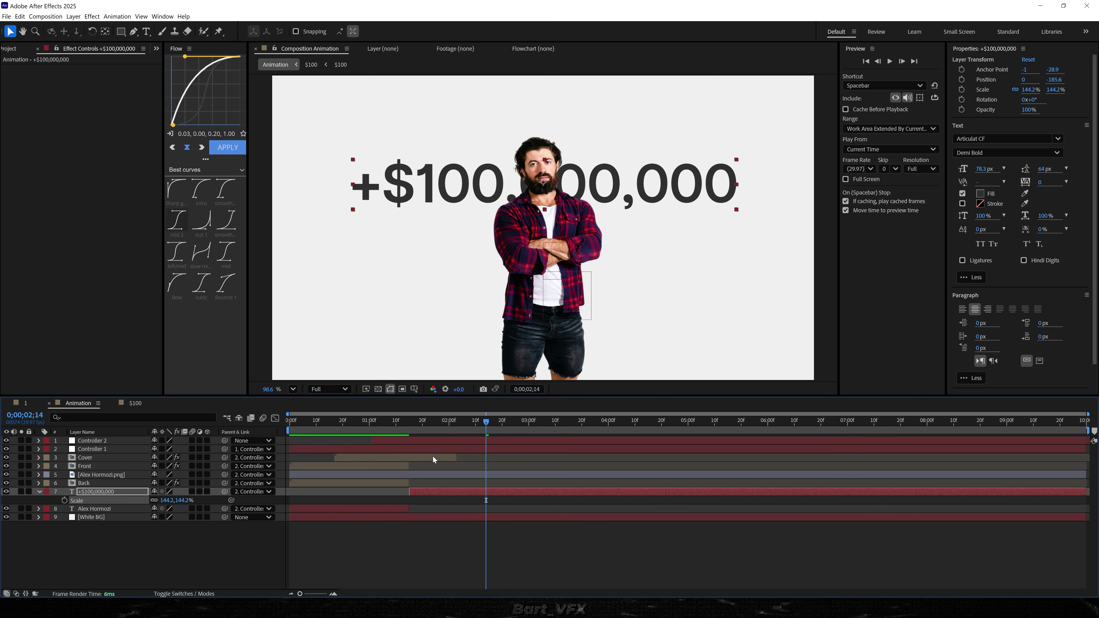
left_click(358, 420)
key("space")
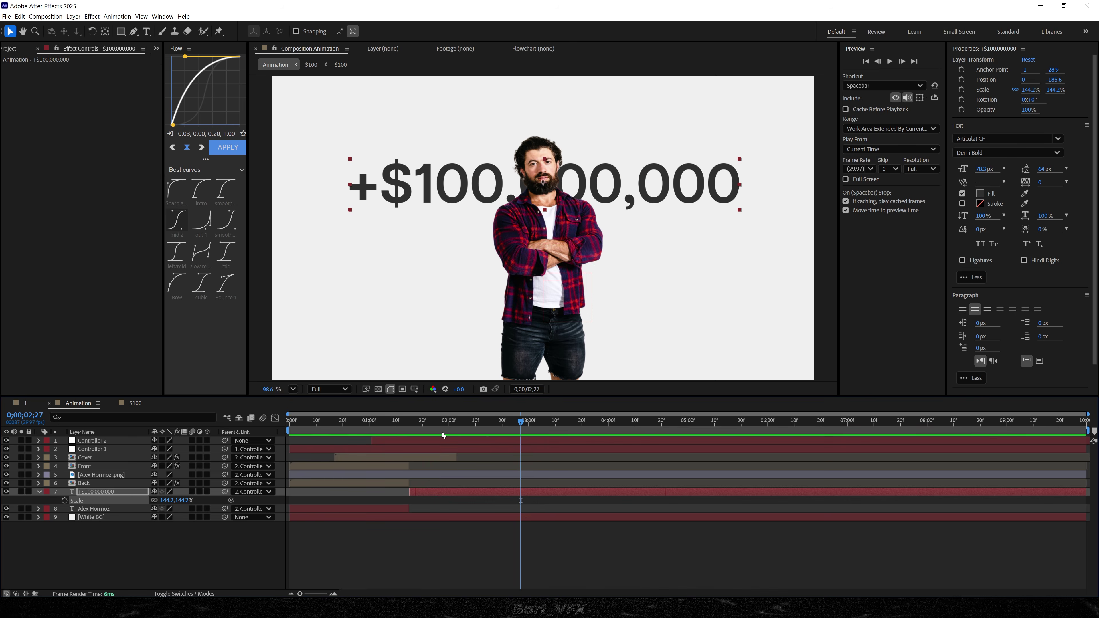
left_click(406, 546)
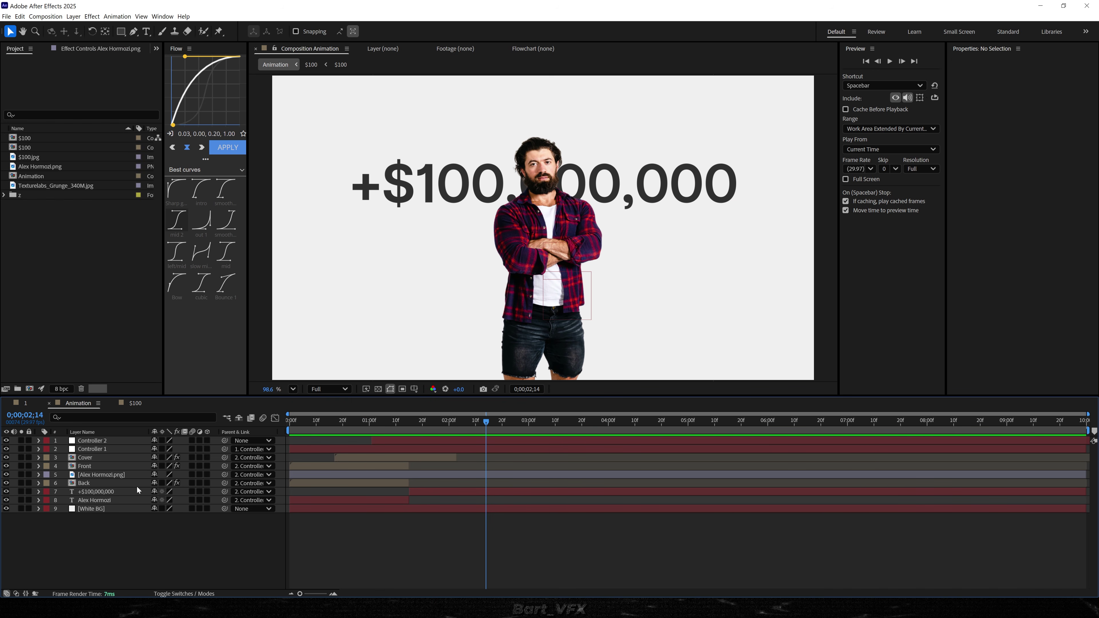
Apply the Drop Shadow effect to the Alex Hormozi.png cut-out layer.
left_click(109, 476)
key("ctrl+space")
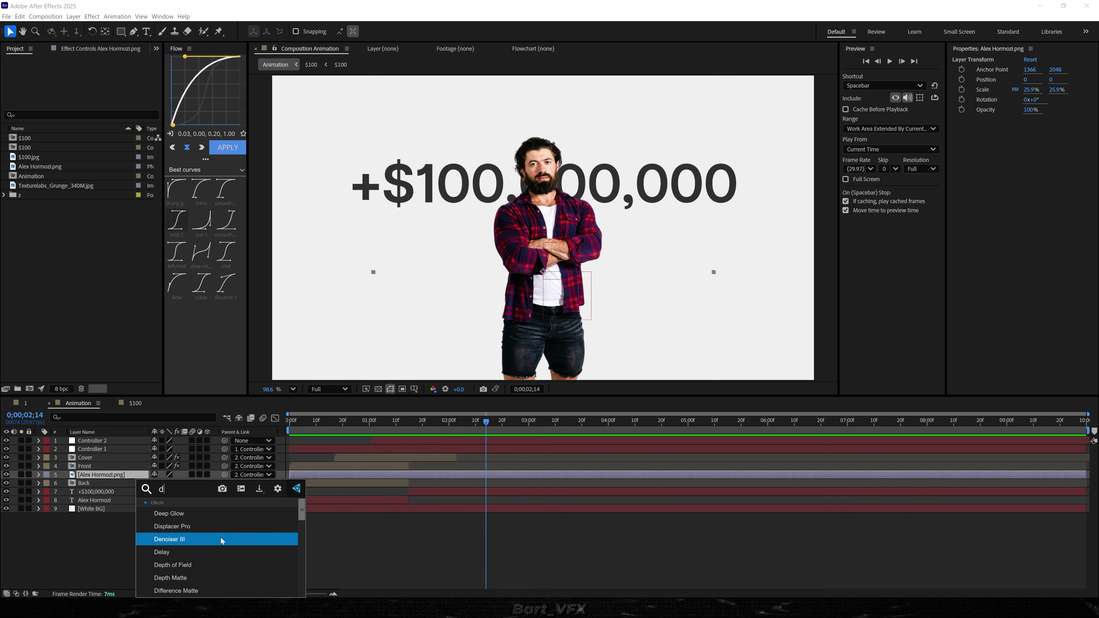
type("drop")
key("Return")
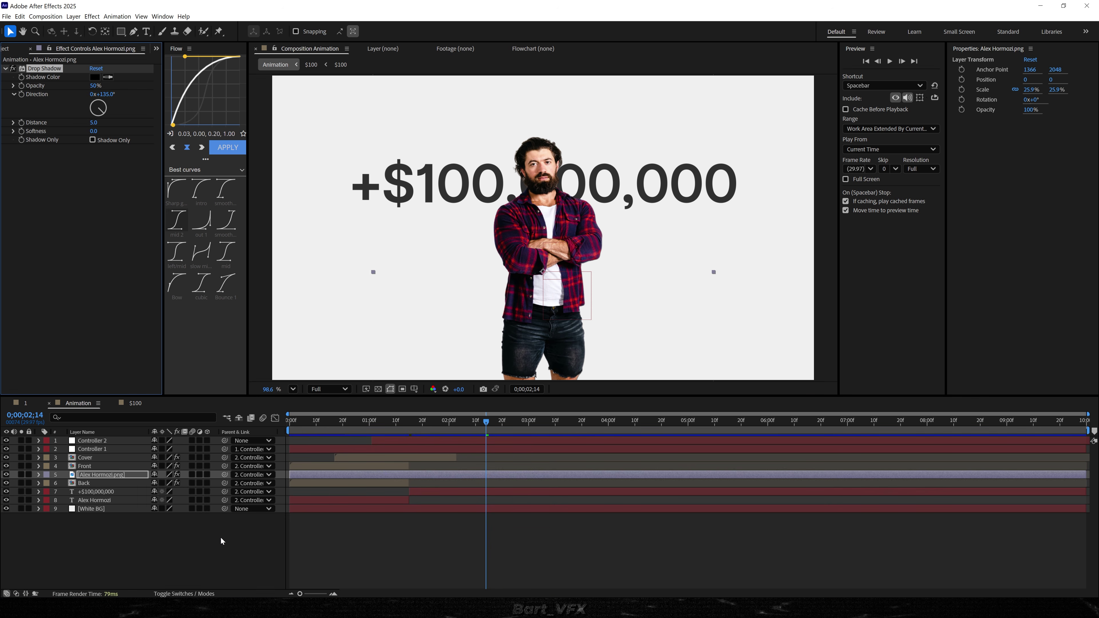
Set the cut-out's Drop Shadow distance to 103 and softness to 154, and raise its opacity.
left_click_drag(95, 125, 143, 124)
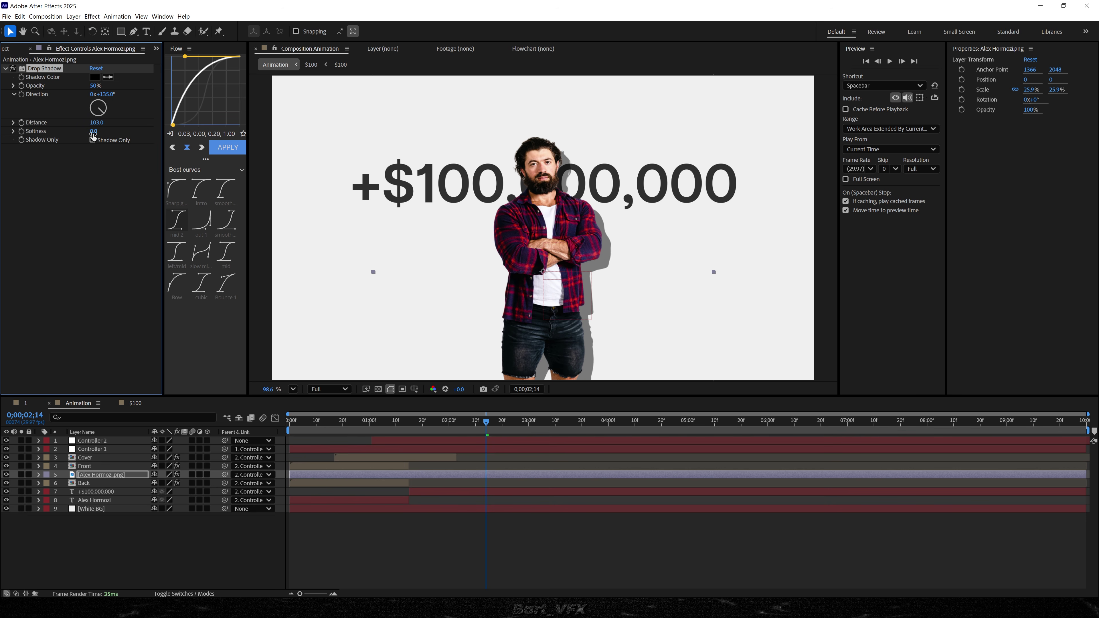
left_click_drag(133, 132, 161, 133)
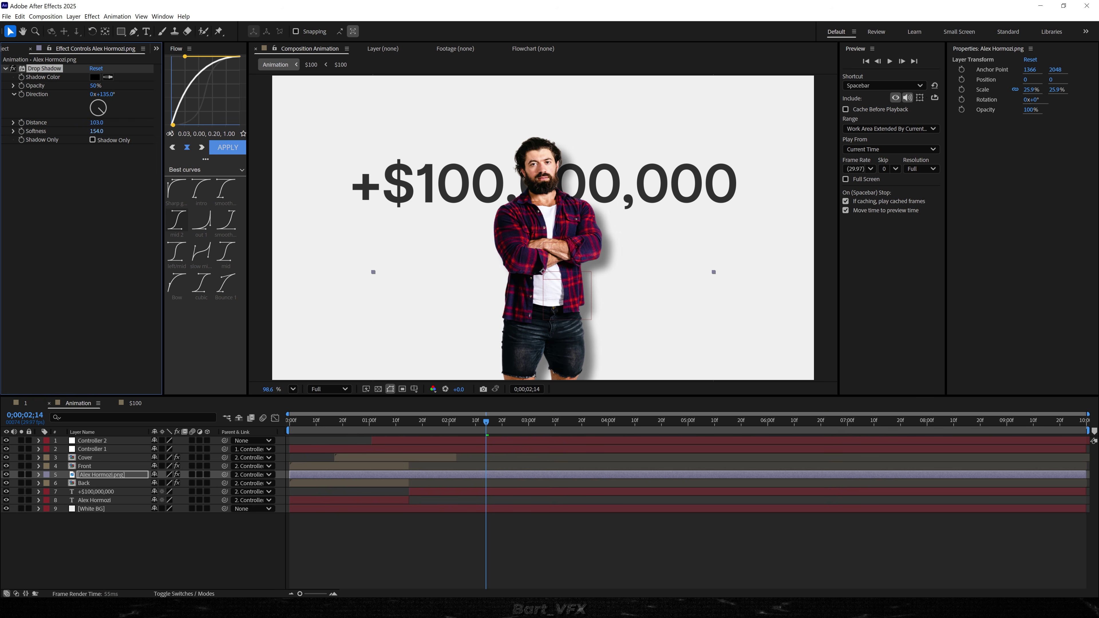
left_click_drag(128, 85, 198, 90)
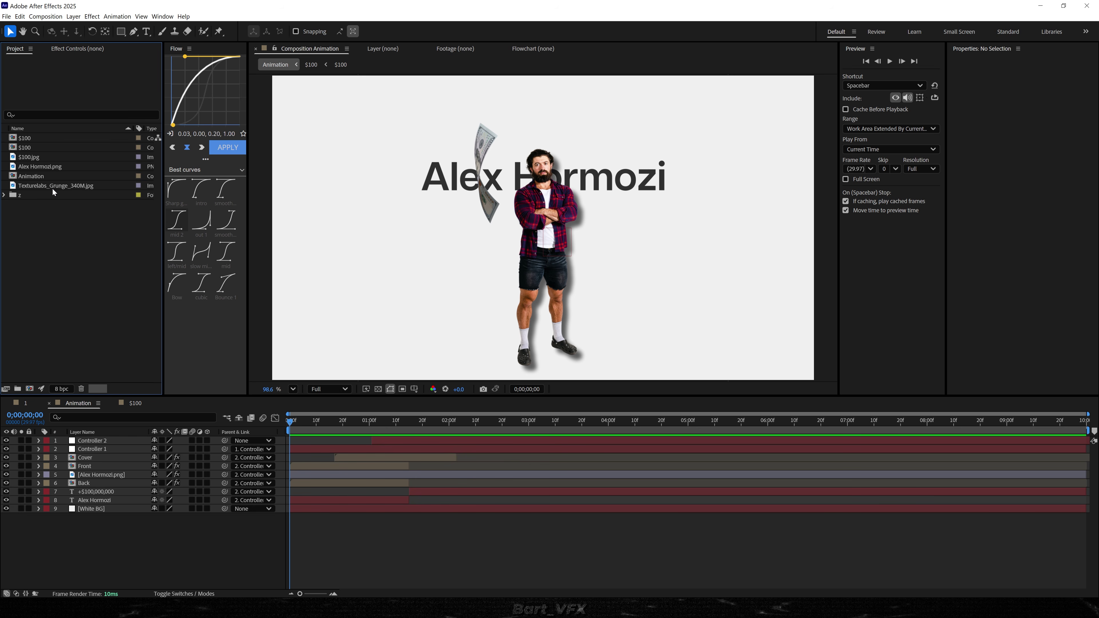
Add Texturelabs_Grunge_340M.jpg as the top layer of the Animation composition and set its blending mode to Overlay.
left_click_drag(59, 187, 91, 438)
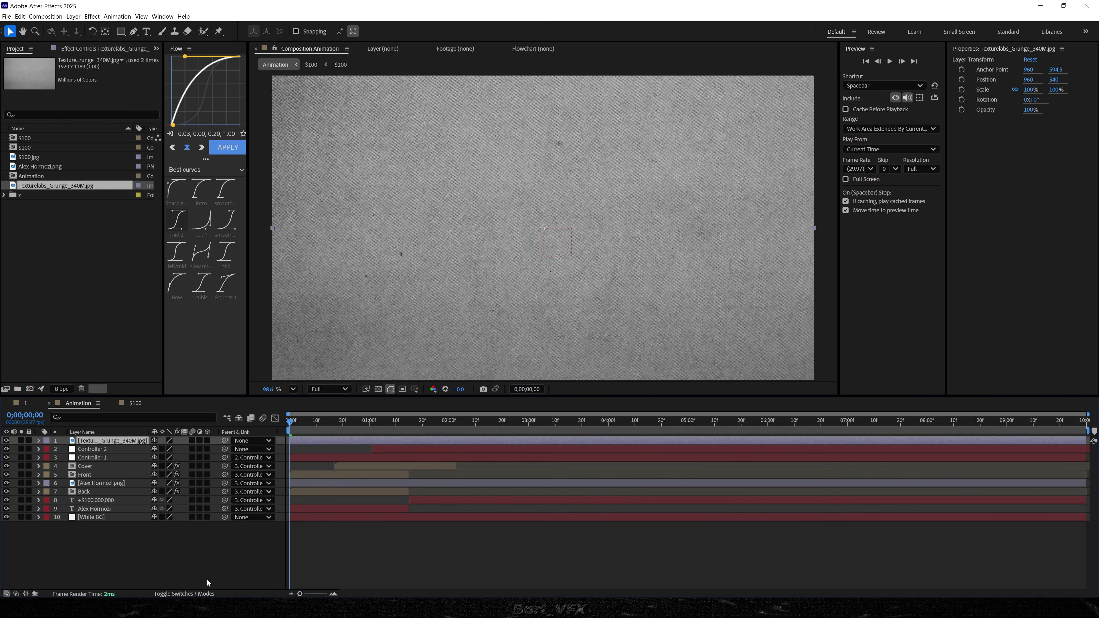
left_click(184, 592)
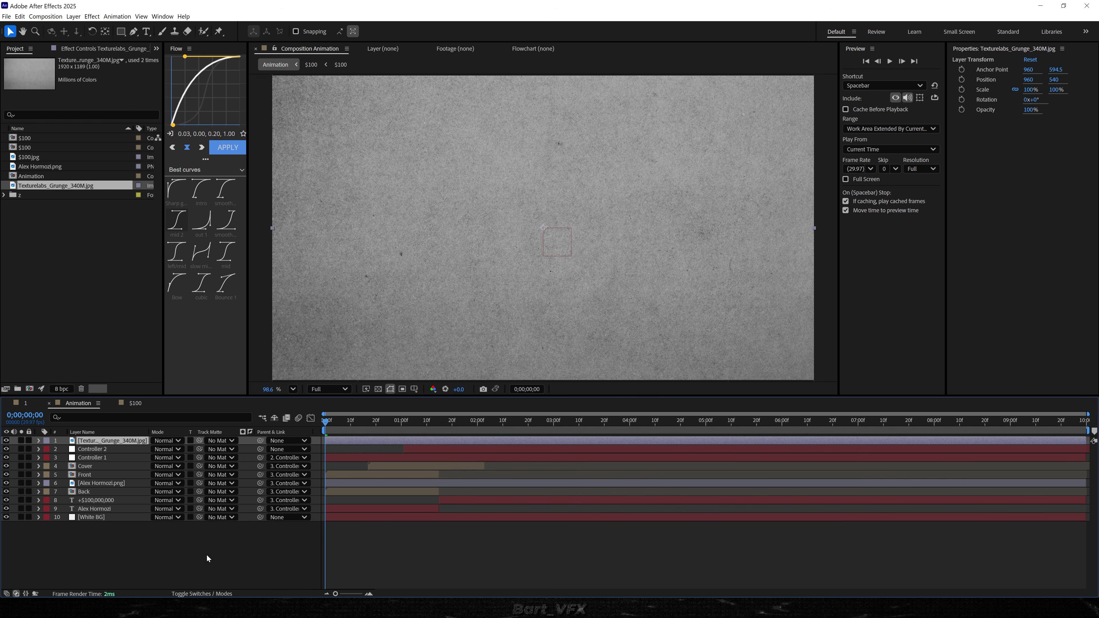
left_click(166, 442)
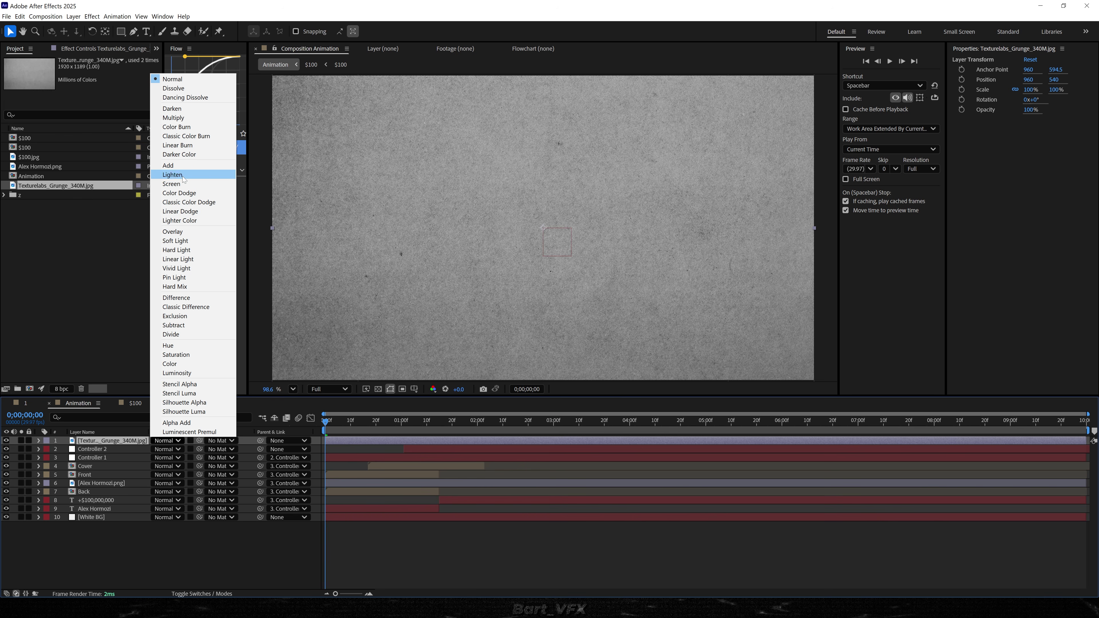
left_click(173, 231)
key("ctrl+shift+a")
Examine the grunge overlay up close on the man, his shadow and the title text, and reveal the texture layer's Opacity.
scroll(600, 199, "up", 4)
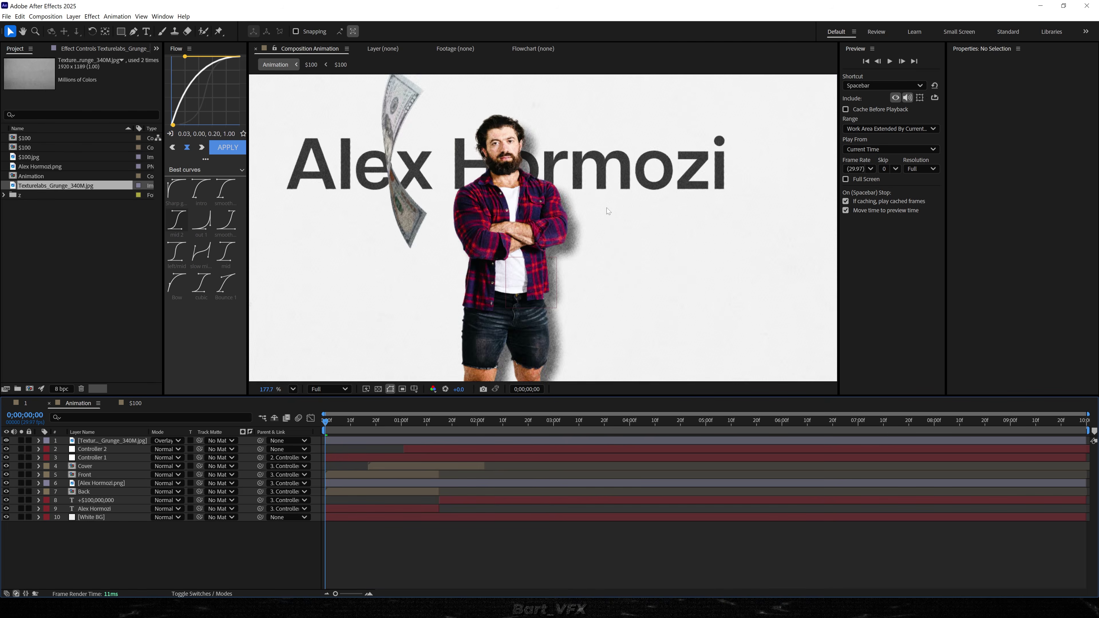
scroll(523, 259, "up", 3)
left_click_drag(523, 308, 462, 218)
scroll(461, 218, "down", 2)
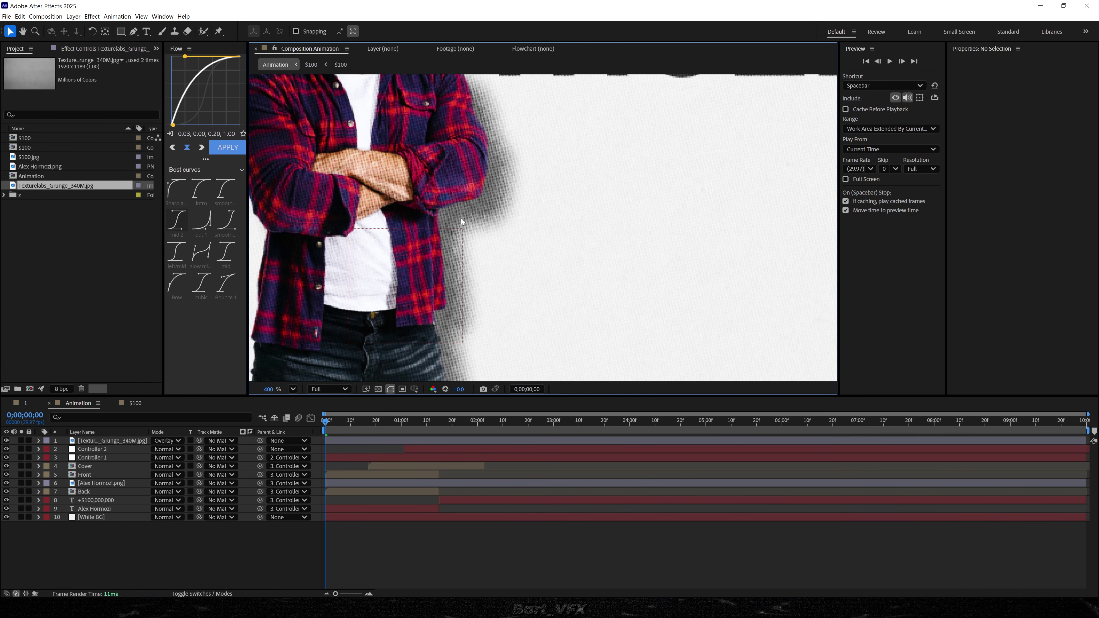
scroll(426, 109, "up", 2)
left_click_drag(422, 101, 471, 237)
scroll(471, 237, "down", 5)
scroll(439, 218, "up", 5)
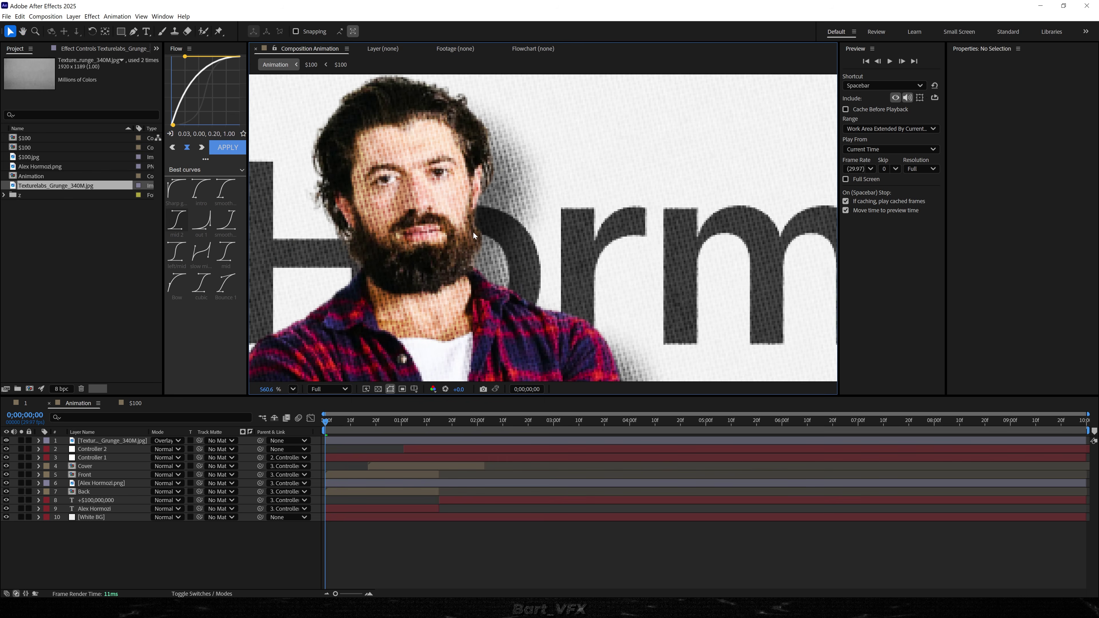
scroll(475, 262, "down", 2)
left_click(114, 441)
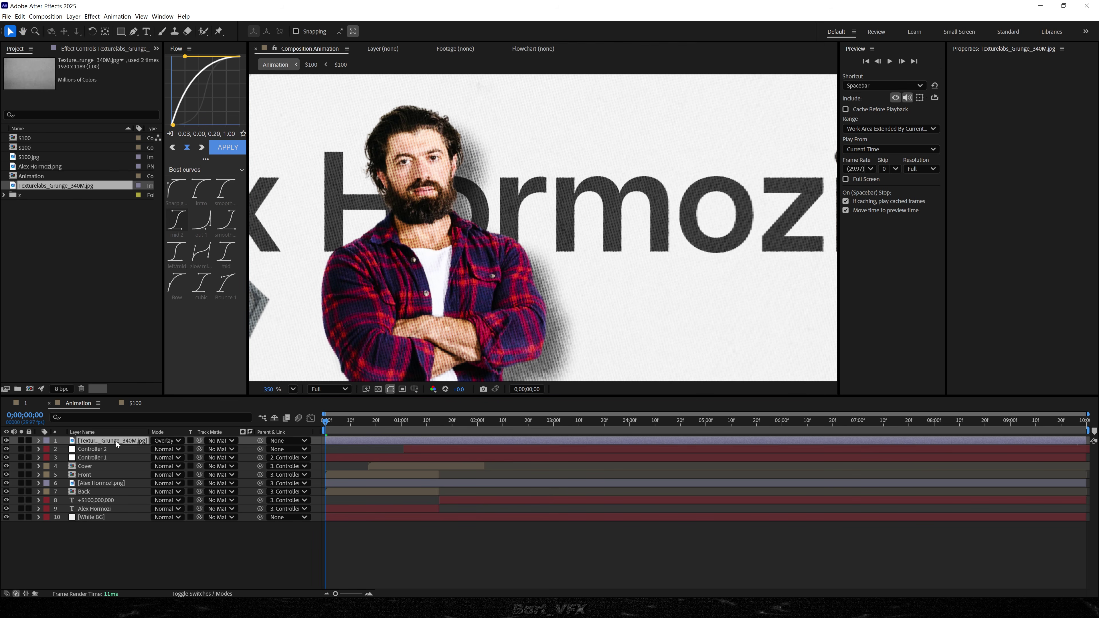
key("t")
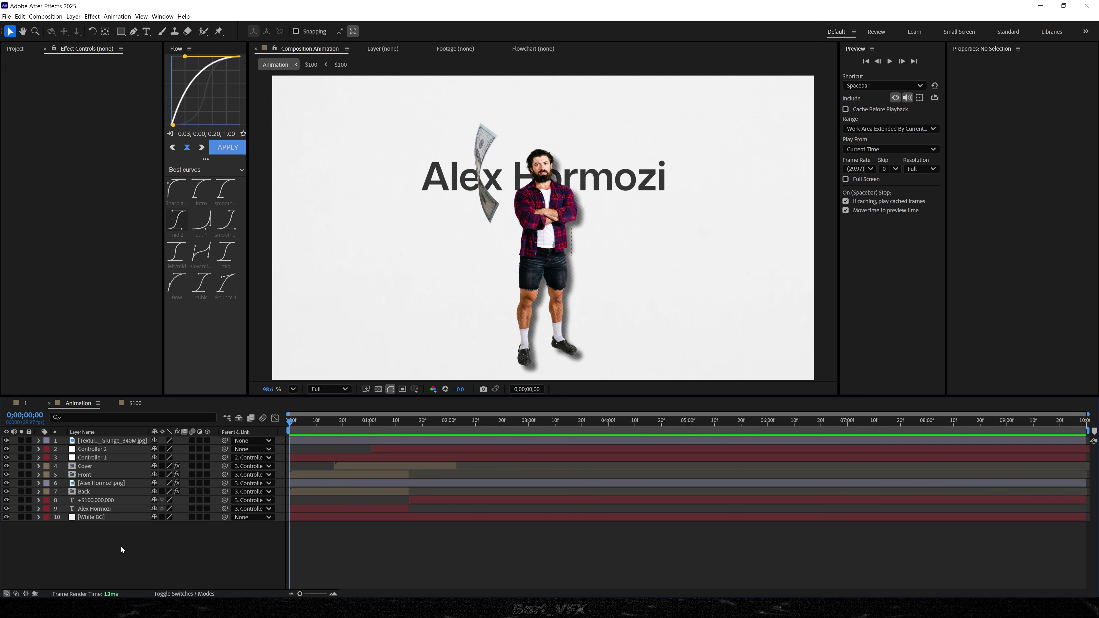
Create an adjustment layer above all other layers and rename it Color.
right_click(112, 538)
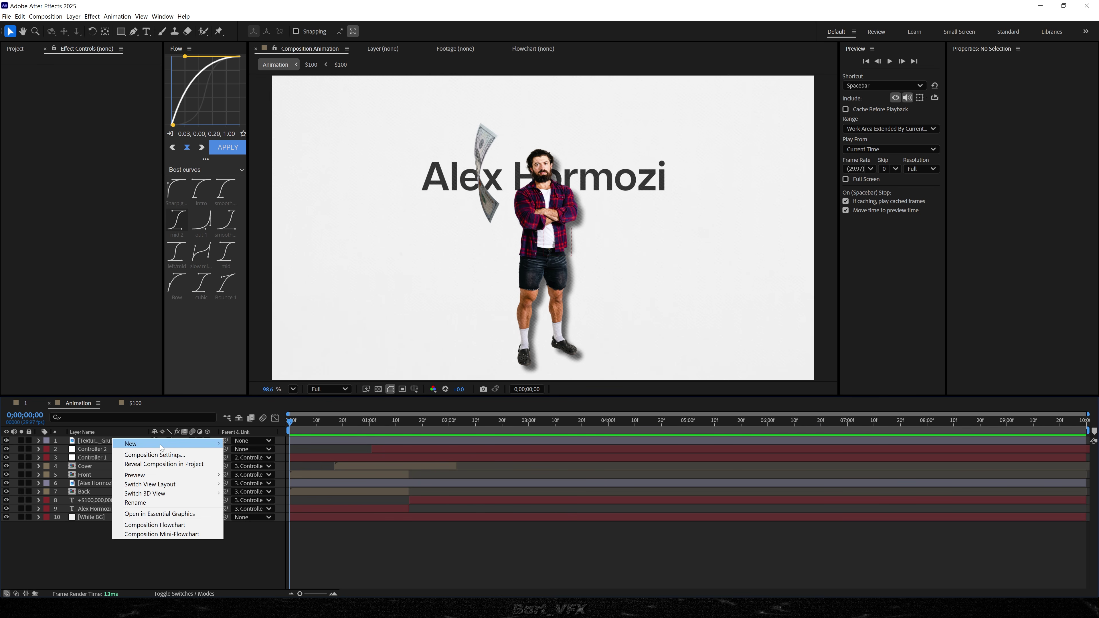
mouse_move(160, 444)
left_click(273, 511)
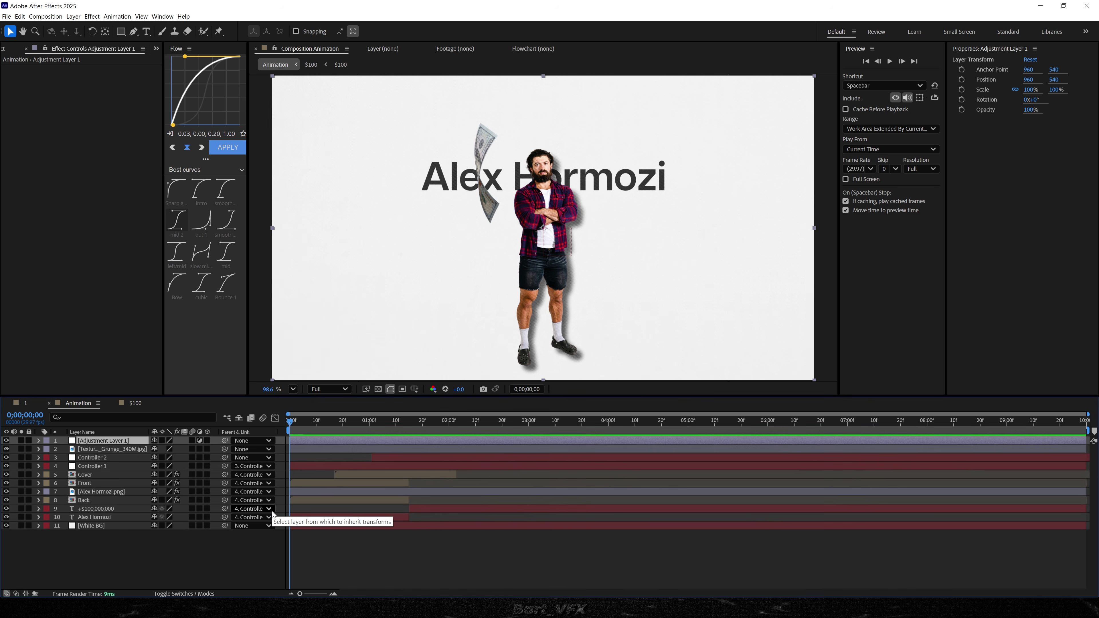
key("Return")
type("Color")
key("Return")
Apply Lumetri Color to the Color layer and tint the shadows slightly blue with its color wheels.
key("ctrl+space")
type("lume")
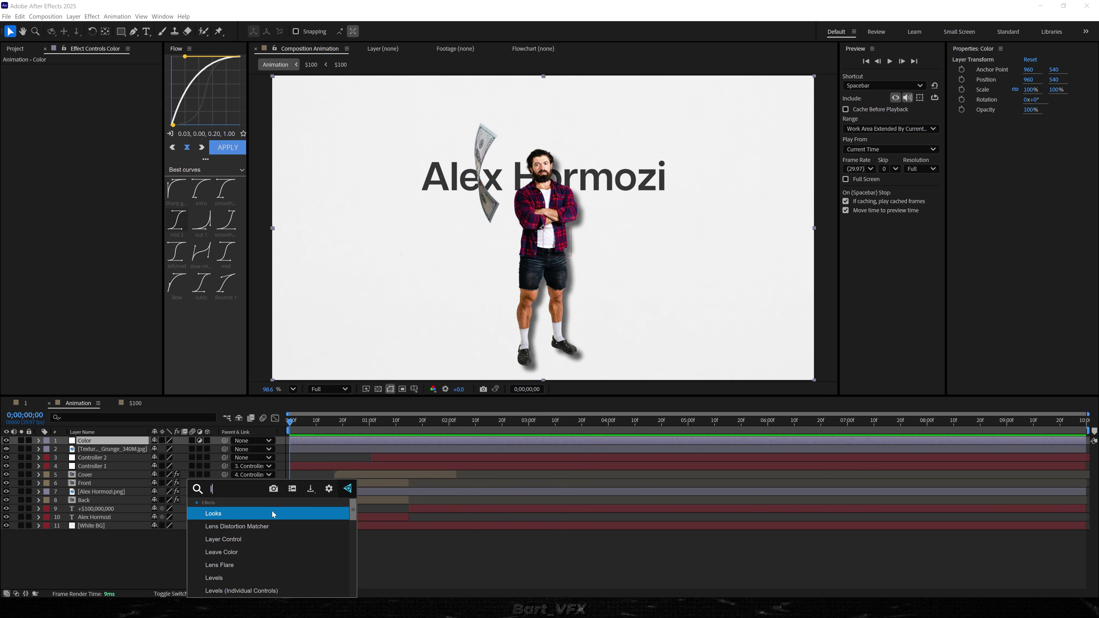
key("Return")
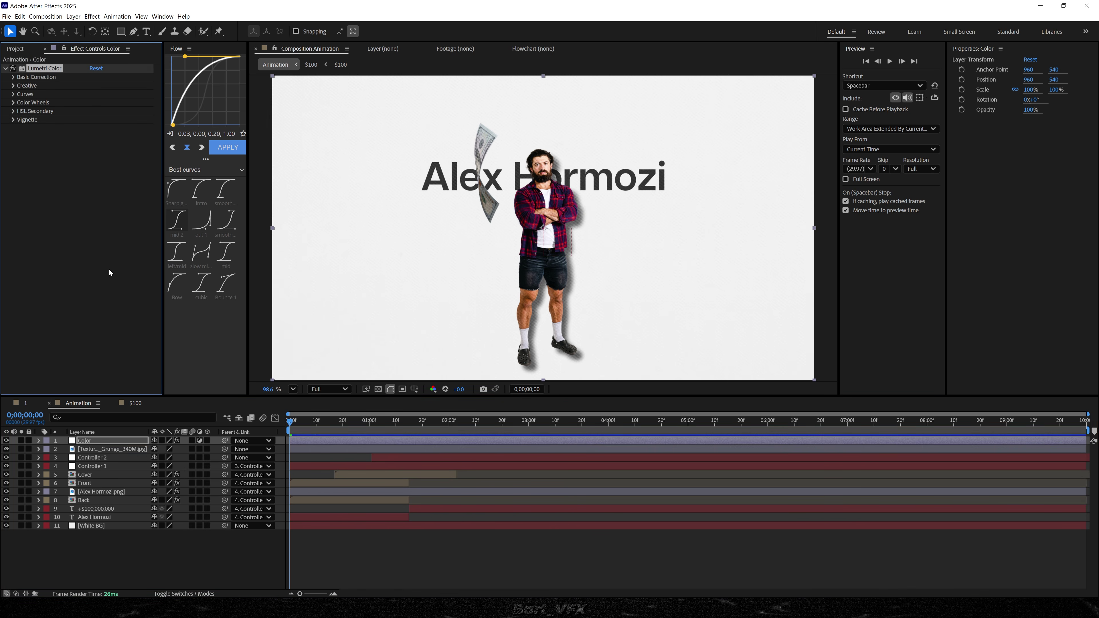
key("space")
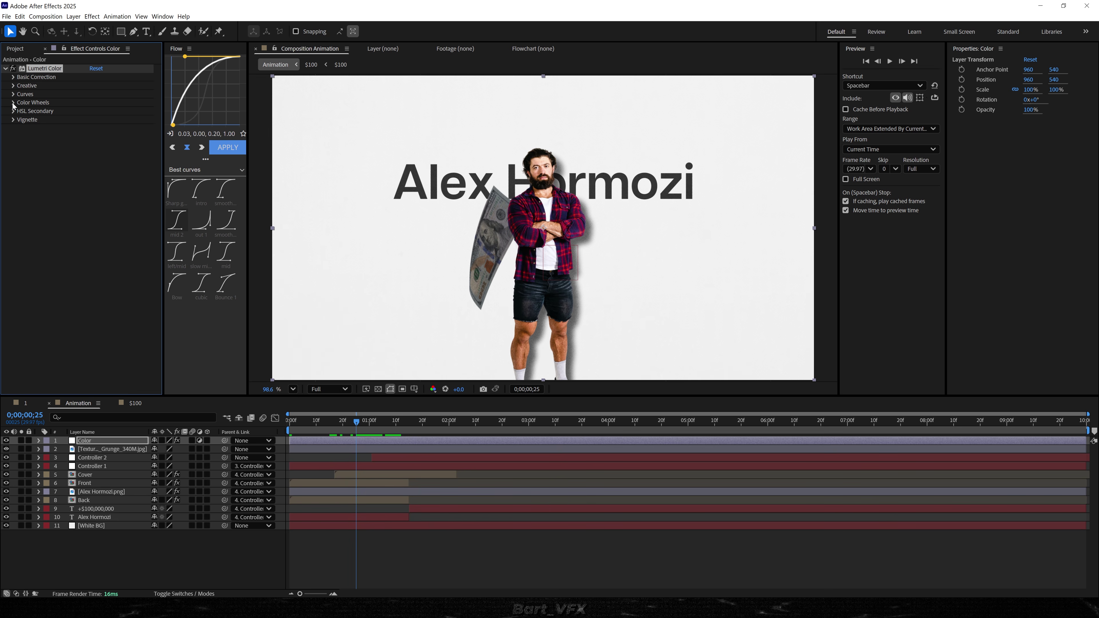
left_click(13, 103)
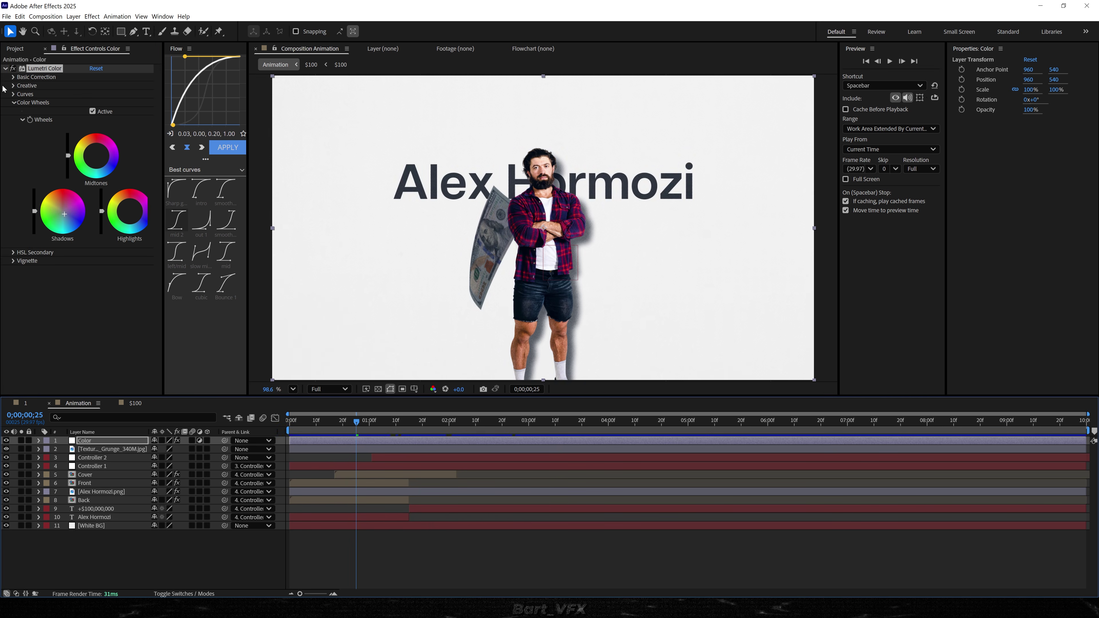
left_click(13, 103)
Shape Lumetri's RGB curve into a gentle S for more contrast and preview the animation from the start.
left_click(13, 94)
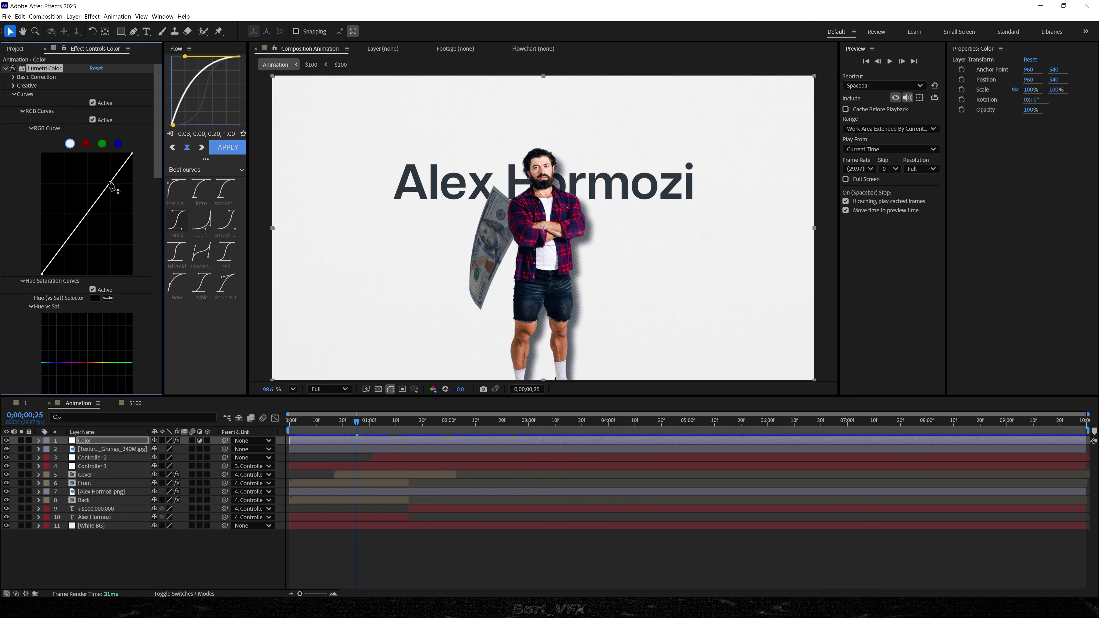
left_click_drag(109, 183, 107, 182)
left_click_drag(64, 244, 69, 248)
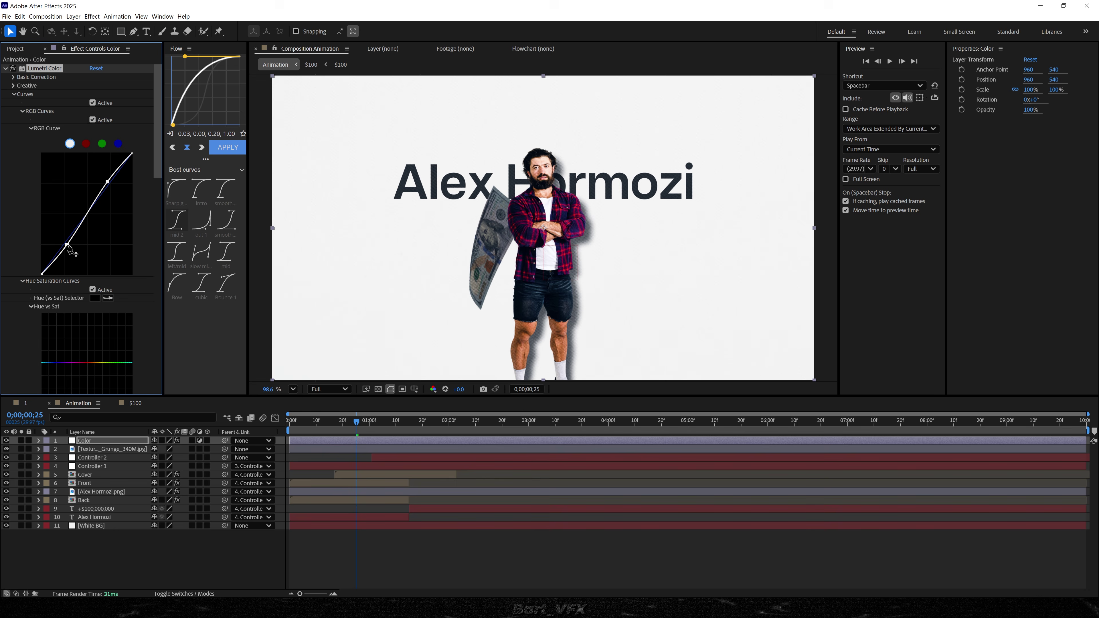
left_click(6, 69)
key("Home")
key("space")
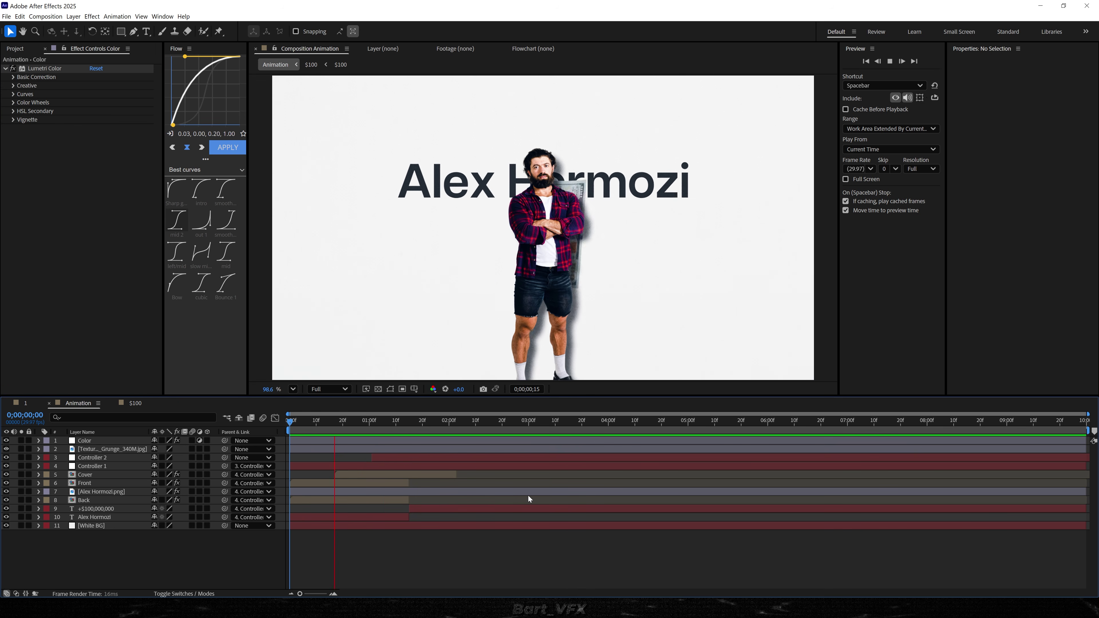
key("space")
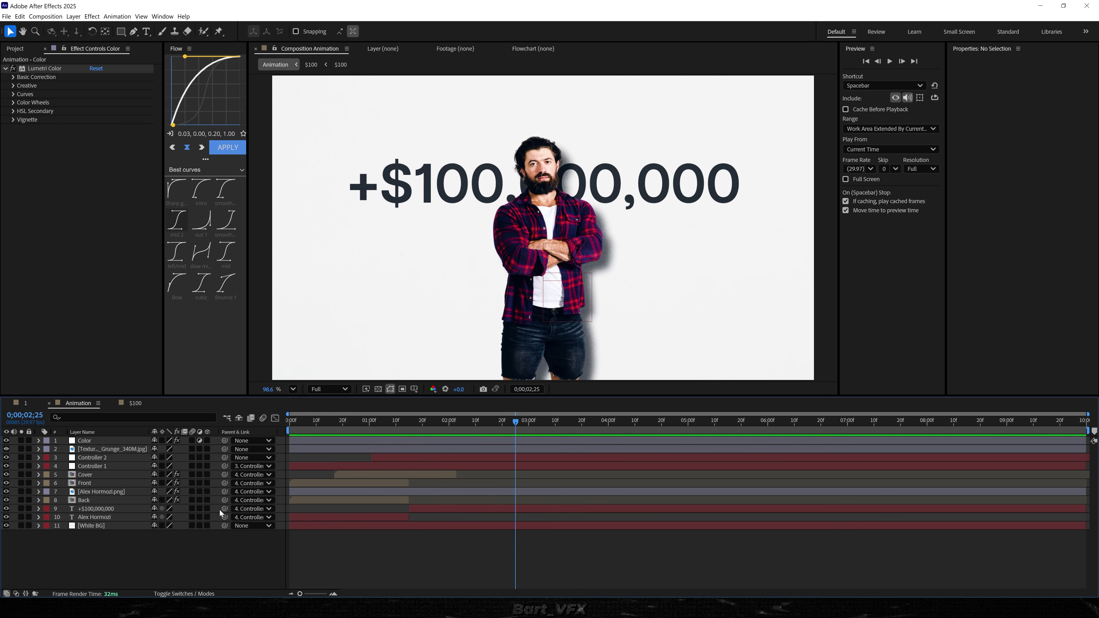
Enable motion blur on the Animation composition's bill layers and on the nested $100 layers inside the Cover precomp.
left_click_drag(192, 474, 190, 503)
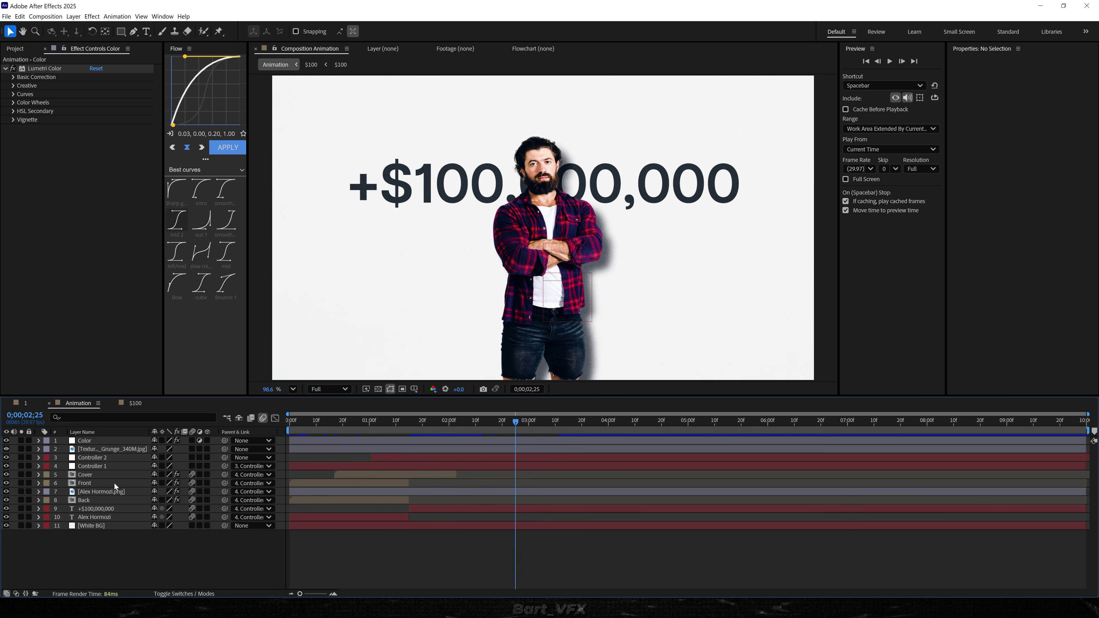
double_click(88, 475)
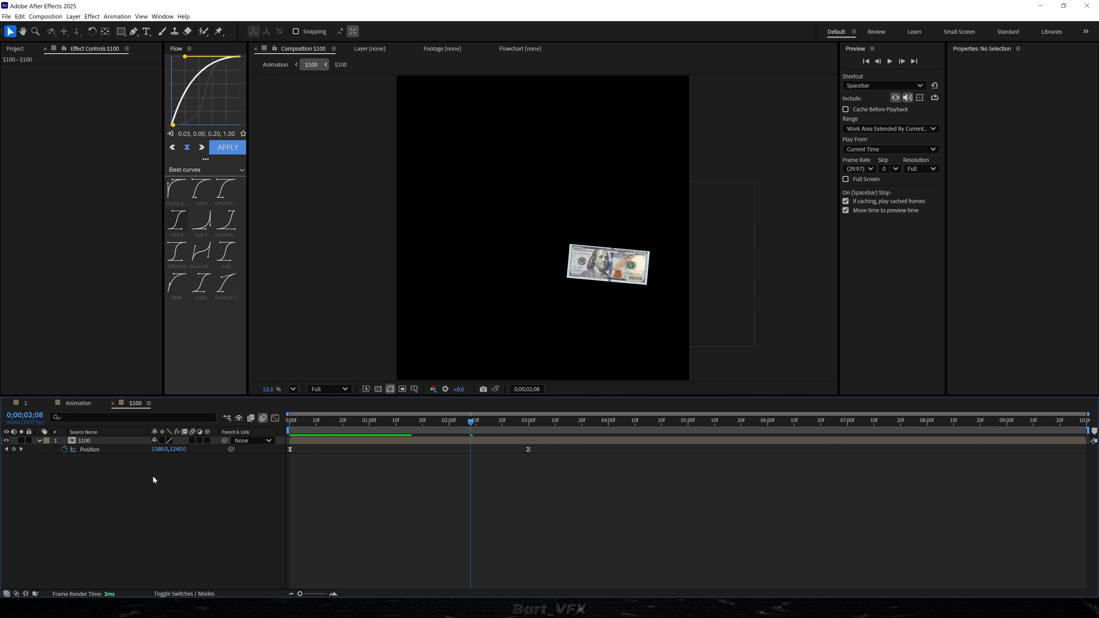
left_click(193, 442)
double_click(94, 443)
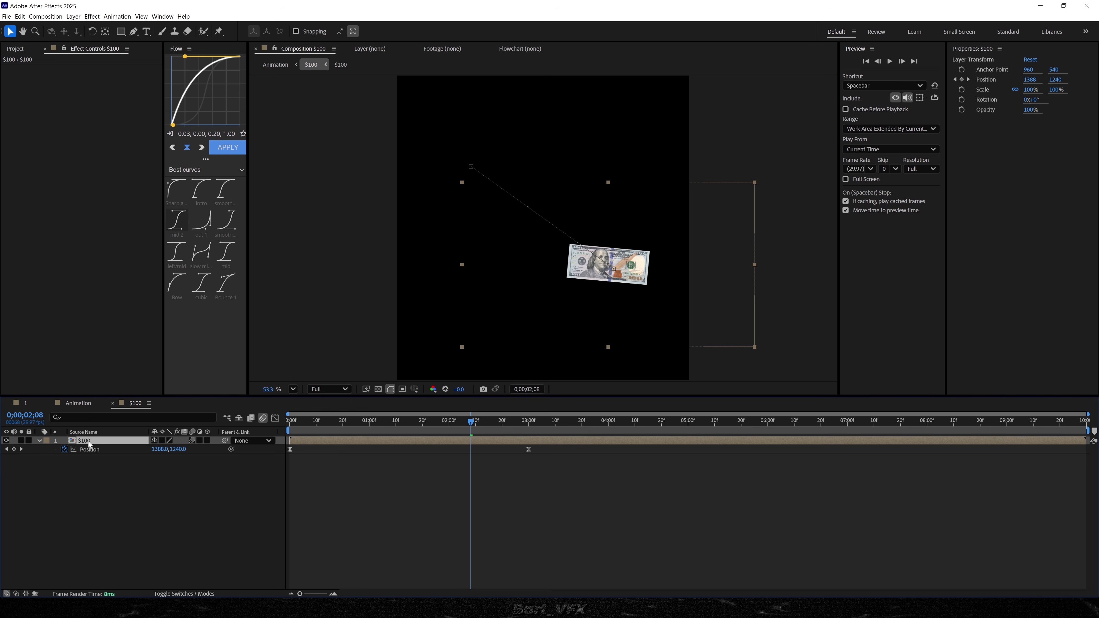
left_click(191, 444)
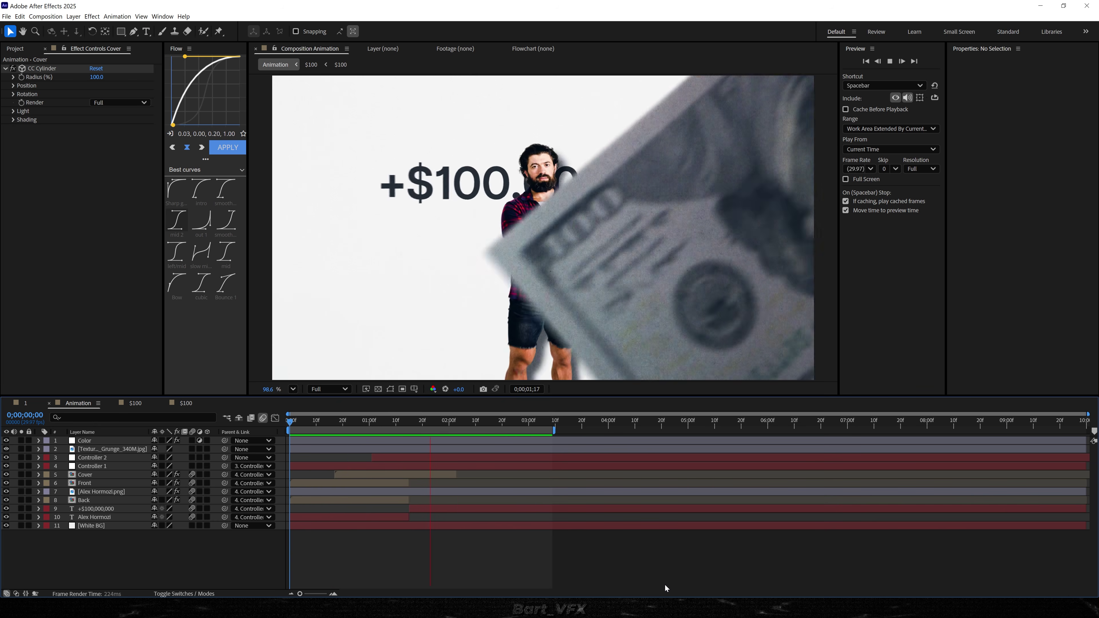